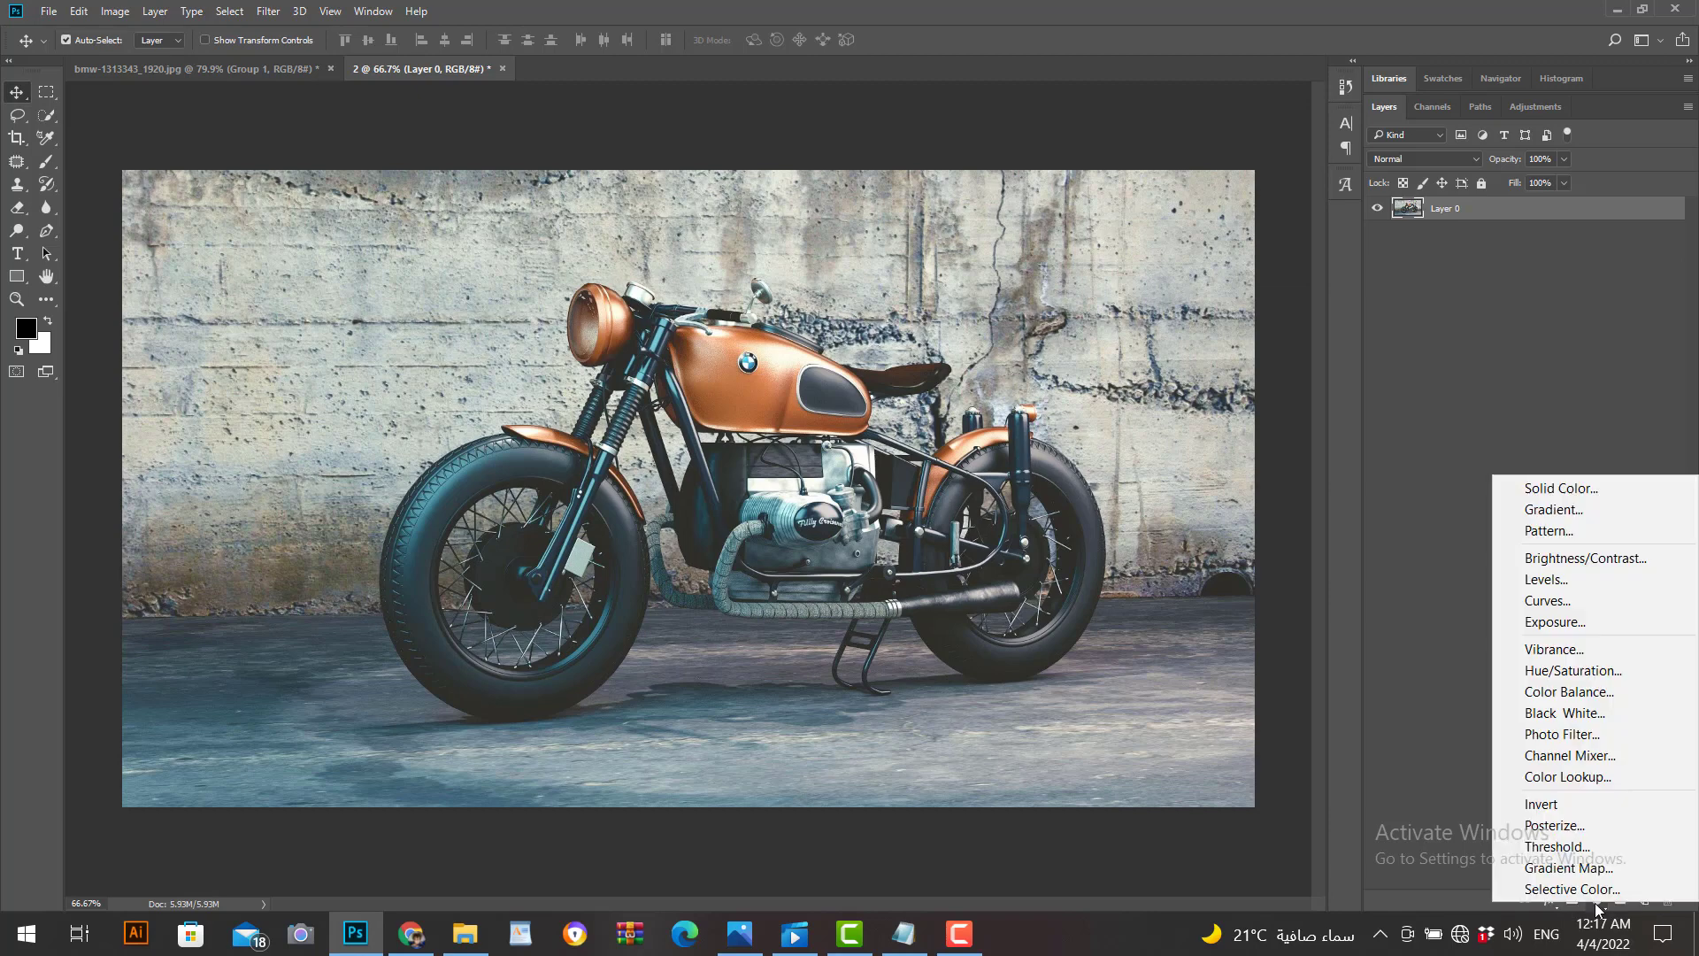
{"action": "left_click", "coordinate": [1595, 890]}
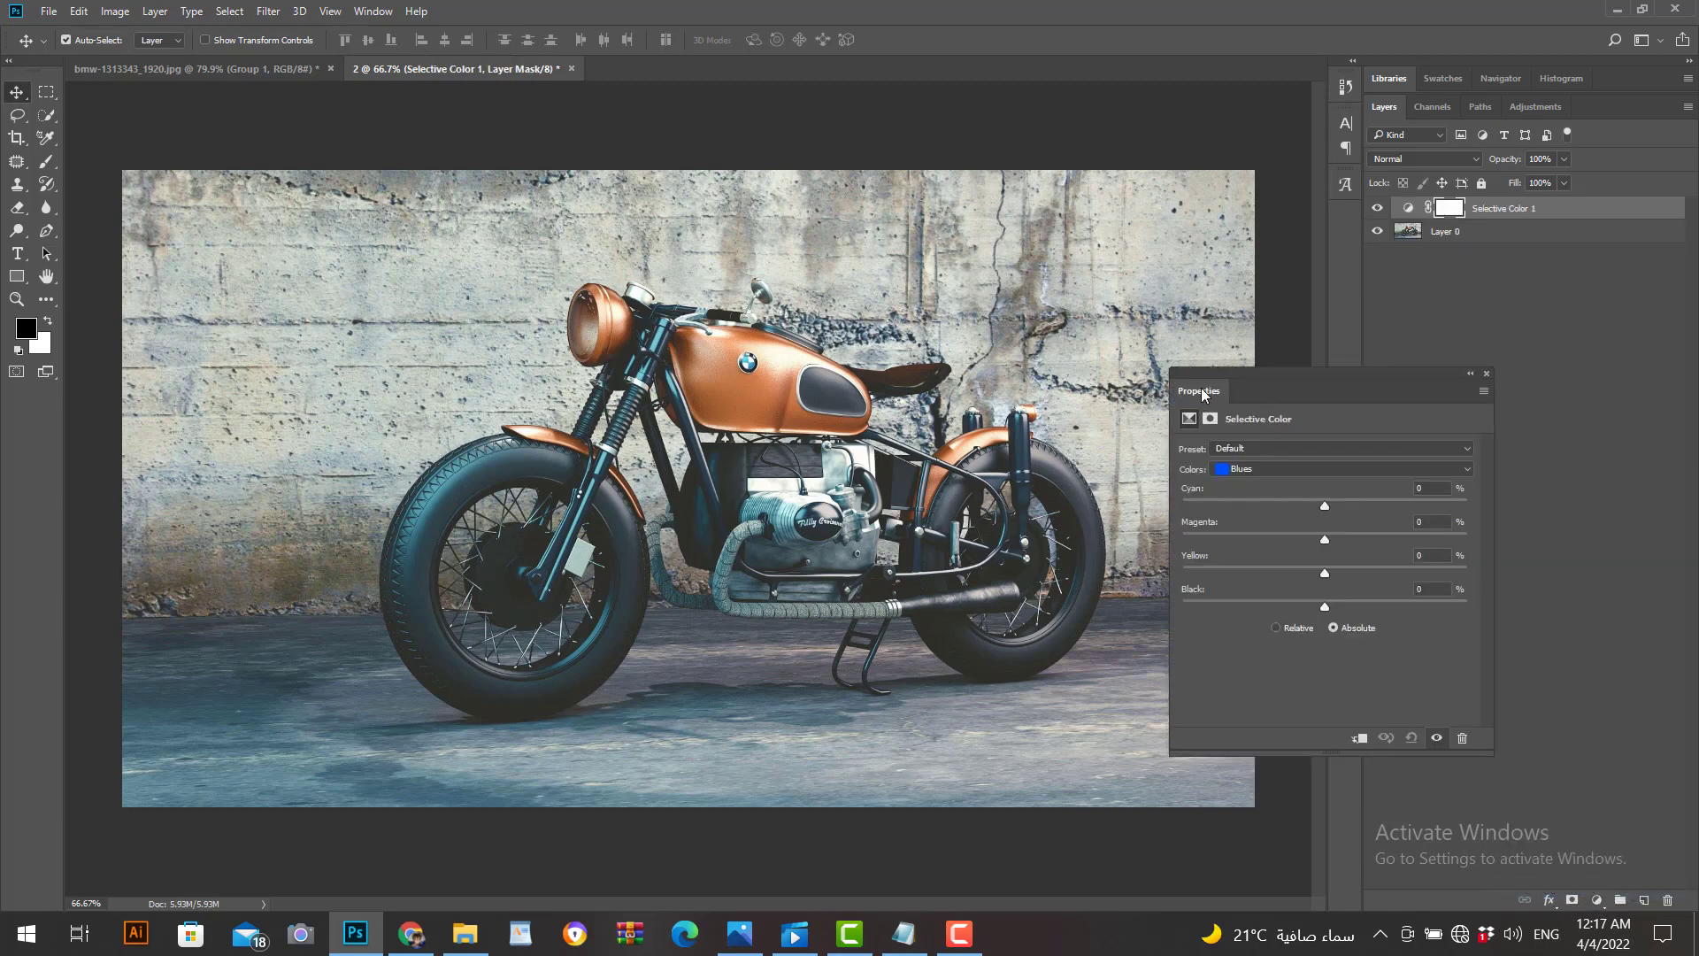
{"action": "left_click_drag", "start_coordinate": [1204, 394], "coordinate": [1030, 384]}
{"action": "left_click", "coordinate": [1312, 364]}
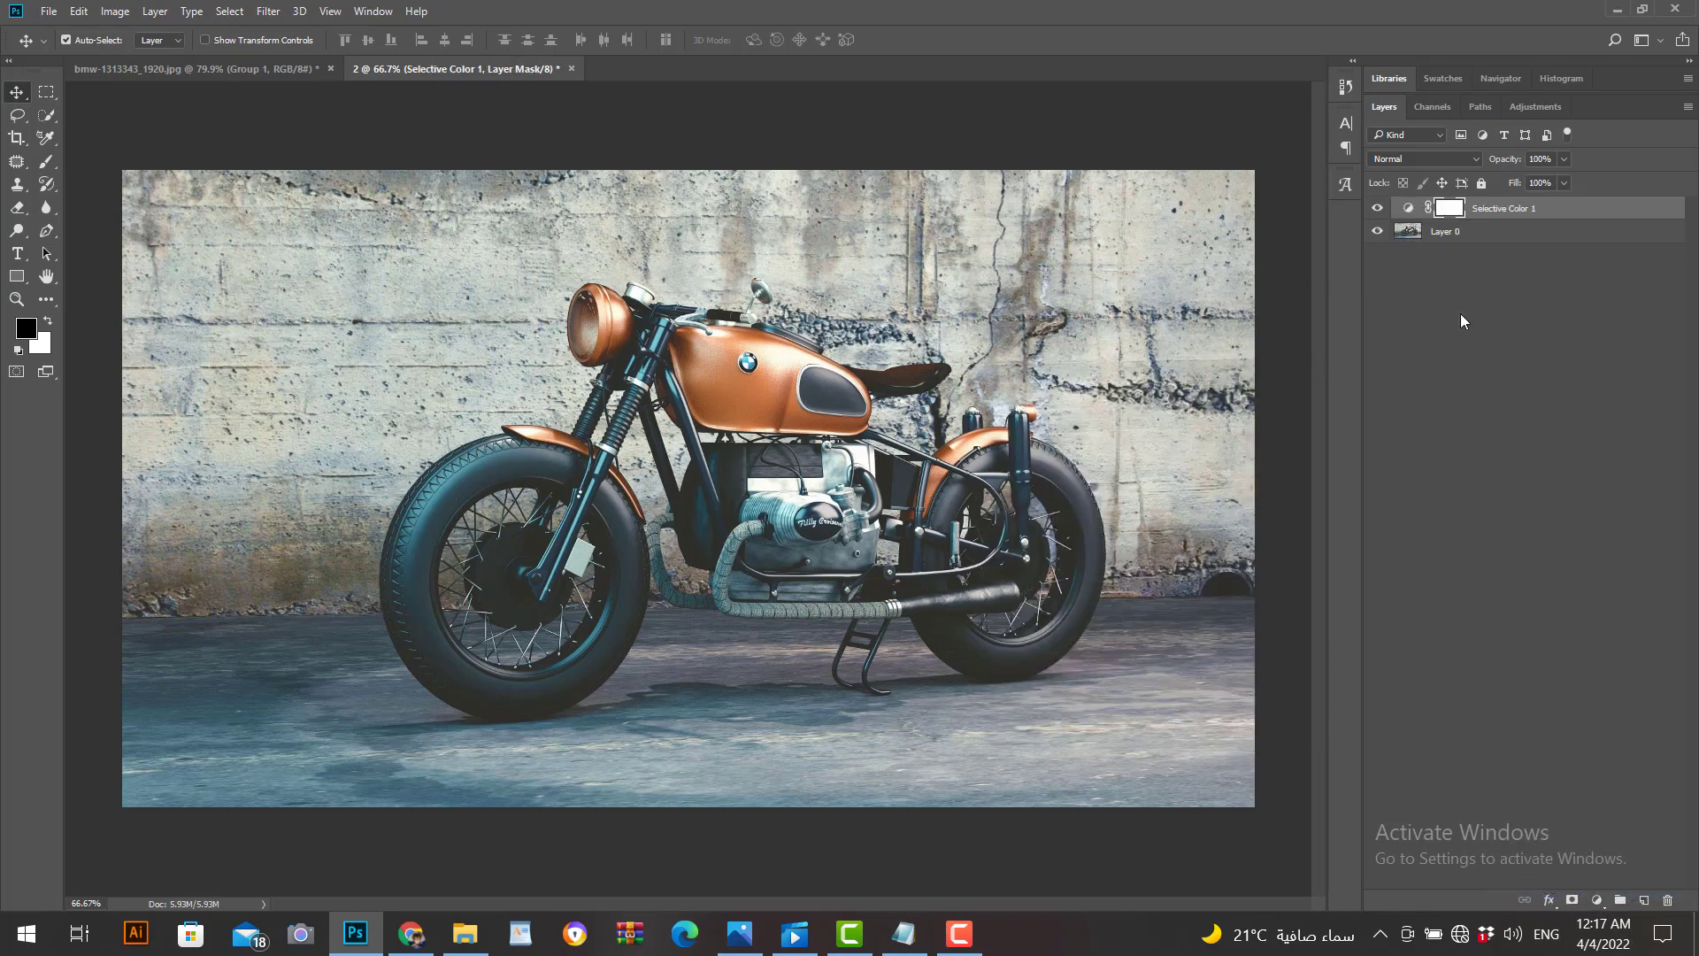
{"action": "left_click", "coordinate": [1582, 213]}
{"action": "left_click", "coordinate": [1538, 107]}
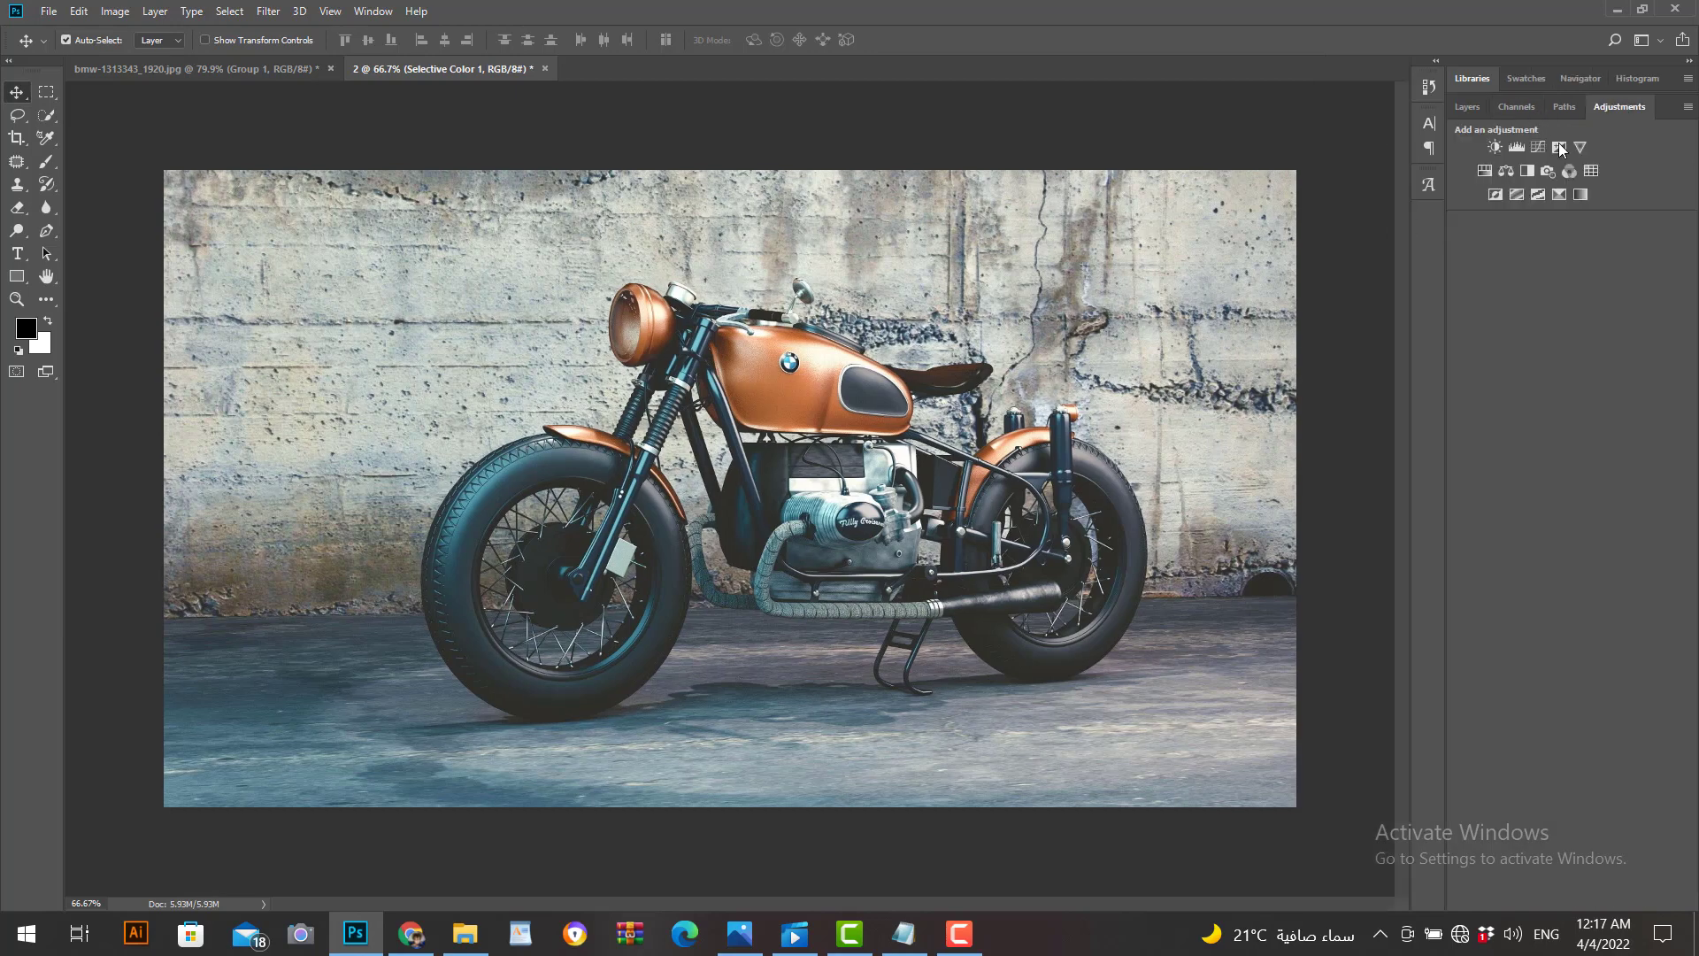
Step: Add a Selective Color adjustment layer and set its Blacks to Cyan +32, Magenta +10, Yellow -31 and Black +12
{"action": "left_click", "coordinate": [1557, 194]}
{"action": "left_click_drag", "start_coordinate": [1097, 380], "coordinate": [1253, 370]}
{"action": "left_click", "coordinate": [1318, 448]}
{"action": "left_click", "coordinate": [1281, 578]}
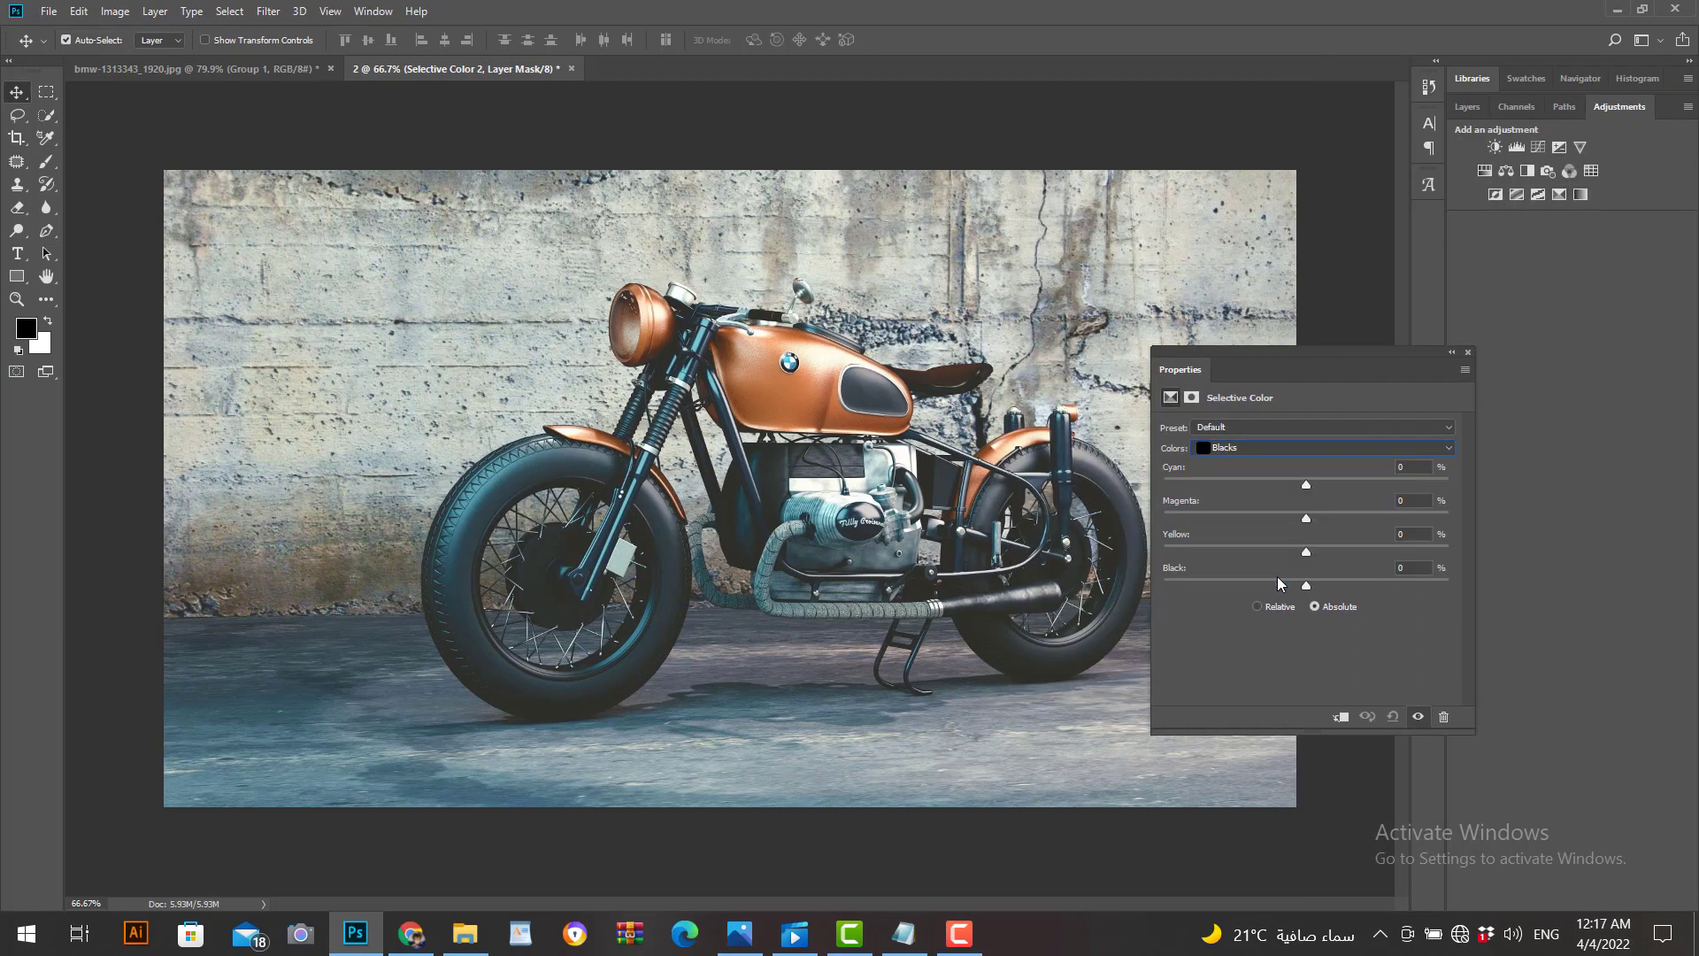
{"action": "left_click_drag", "start_coordinate": [1306, 482], "coordinate": [1304, 481]}
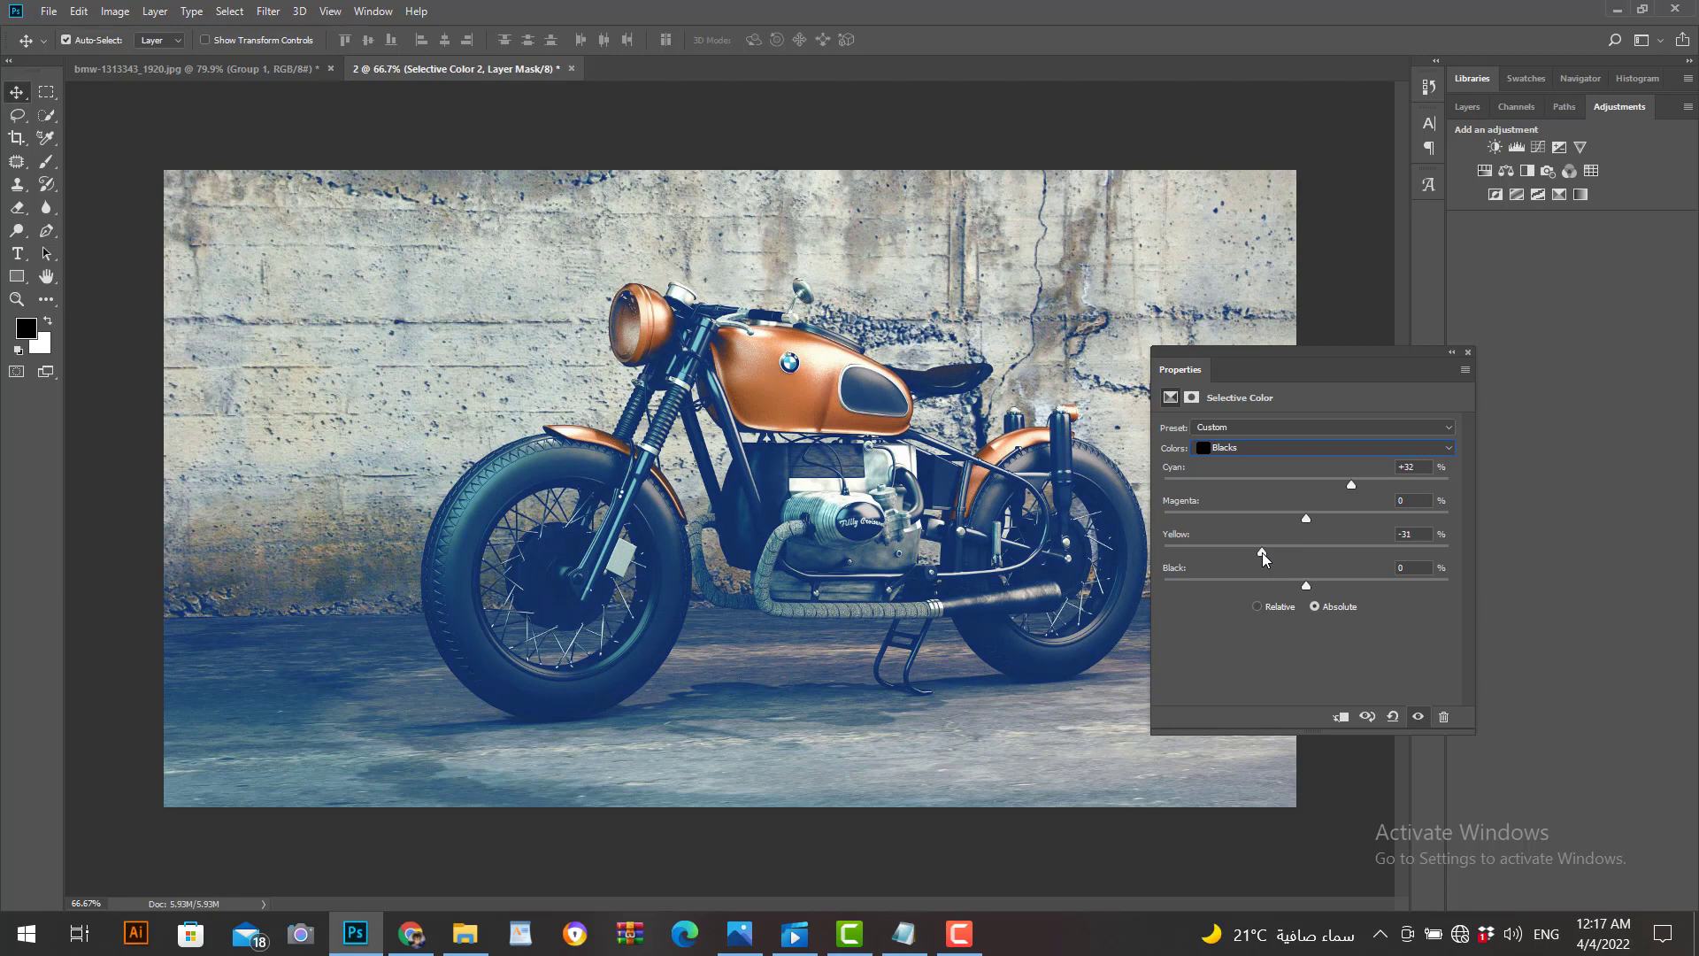
{"action": "left_click_drag", "start_coordinate": [1306, 519], "coordinate": [1319, 519]}
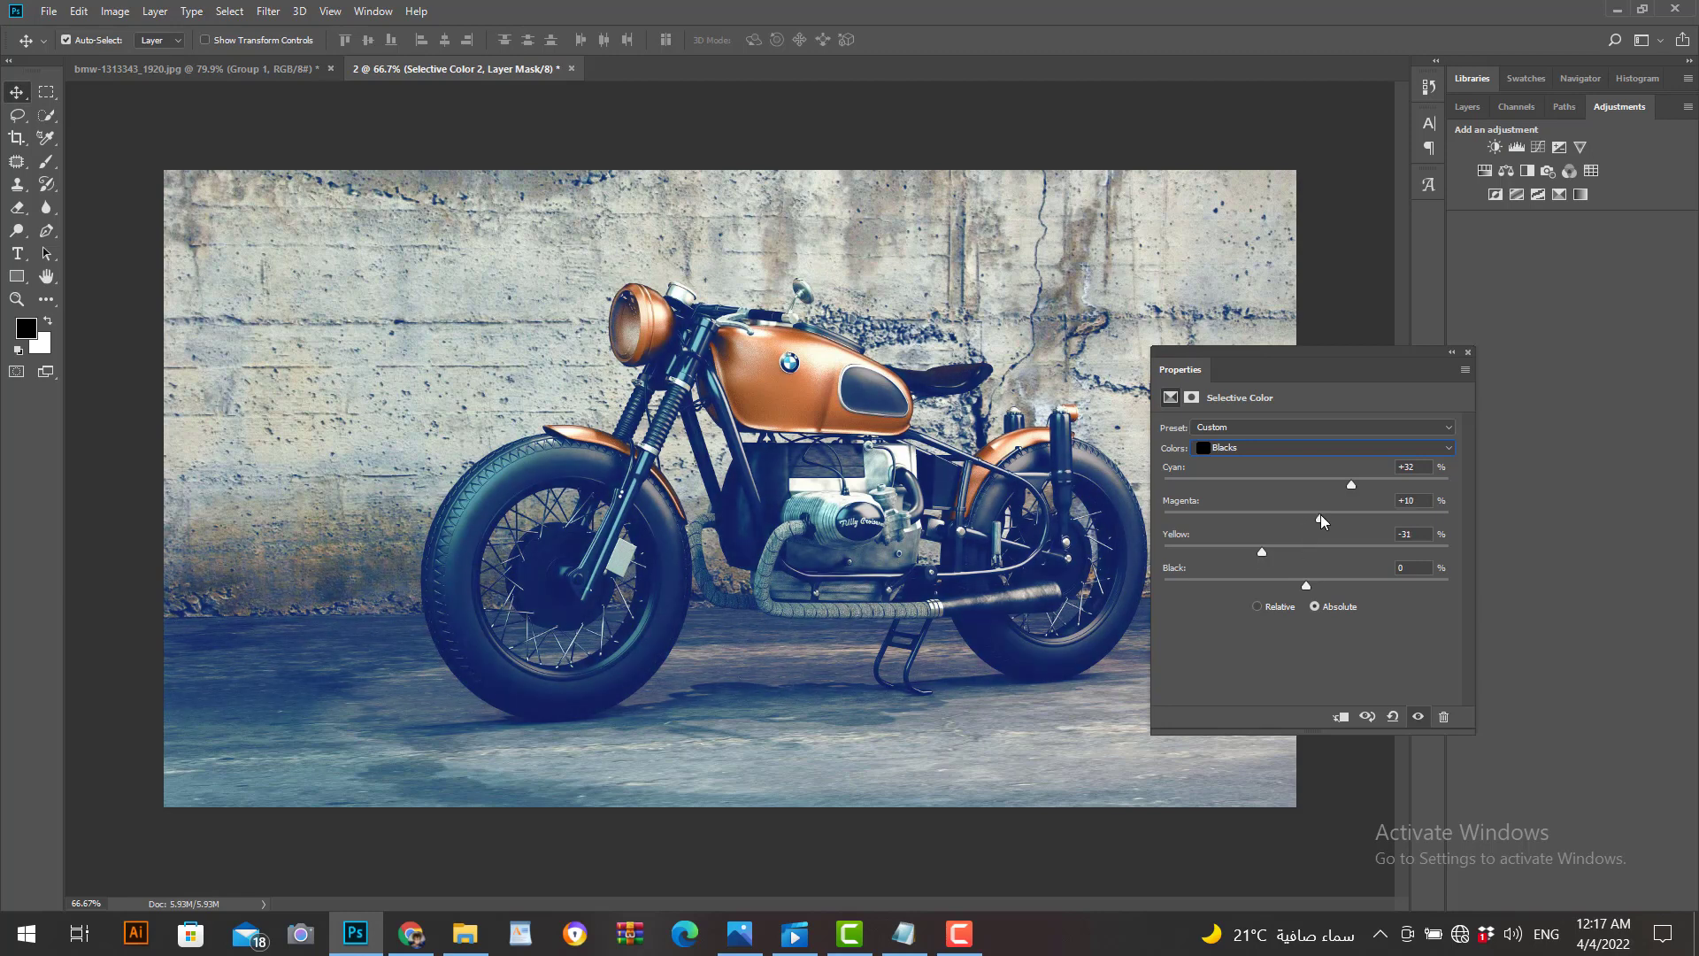
{"action": "left_click_drag", "start_coordinate": [1306, 584], "coordinate": [1324, 584]}
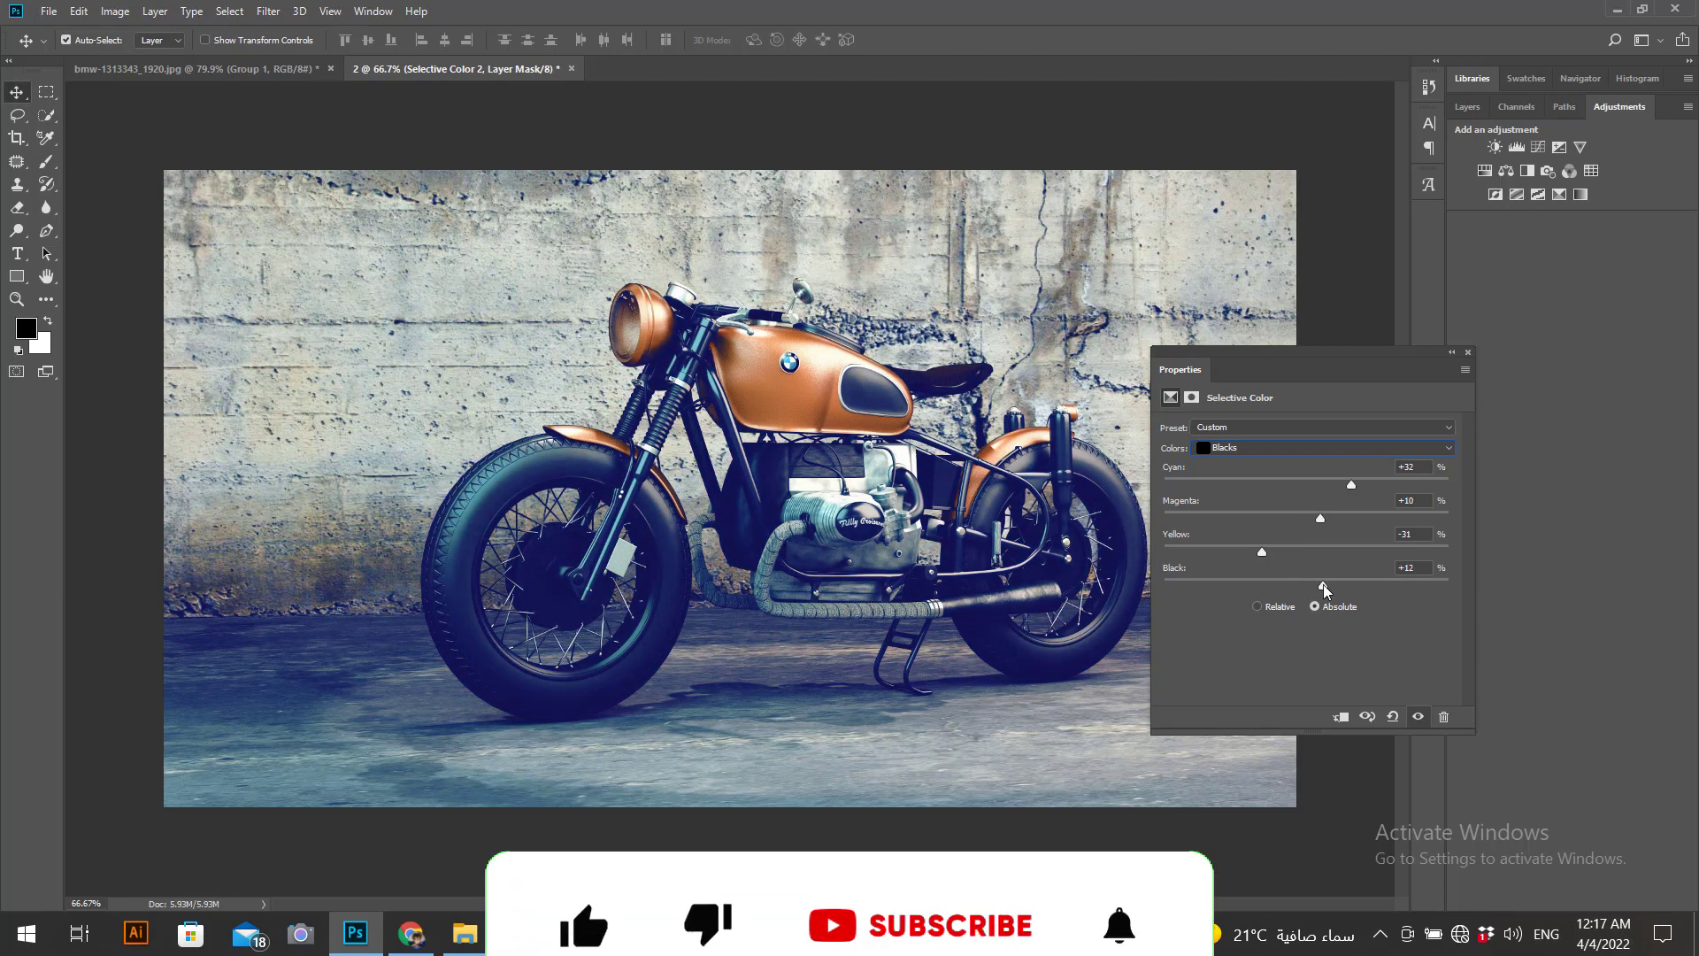
Step: Set the Selective Color Neutrals to Cyan +12 and Yellow +2, and raise their Black value slightly
{"action": "left_click", "coordinate": [1318, 447]}
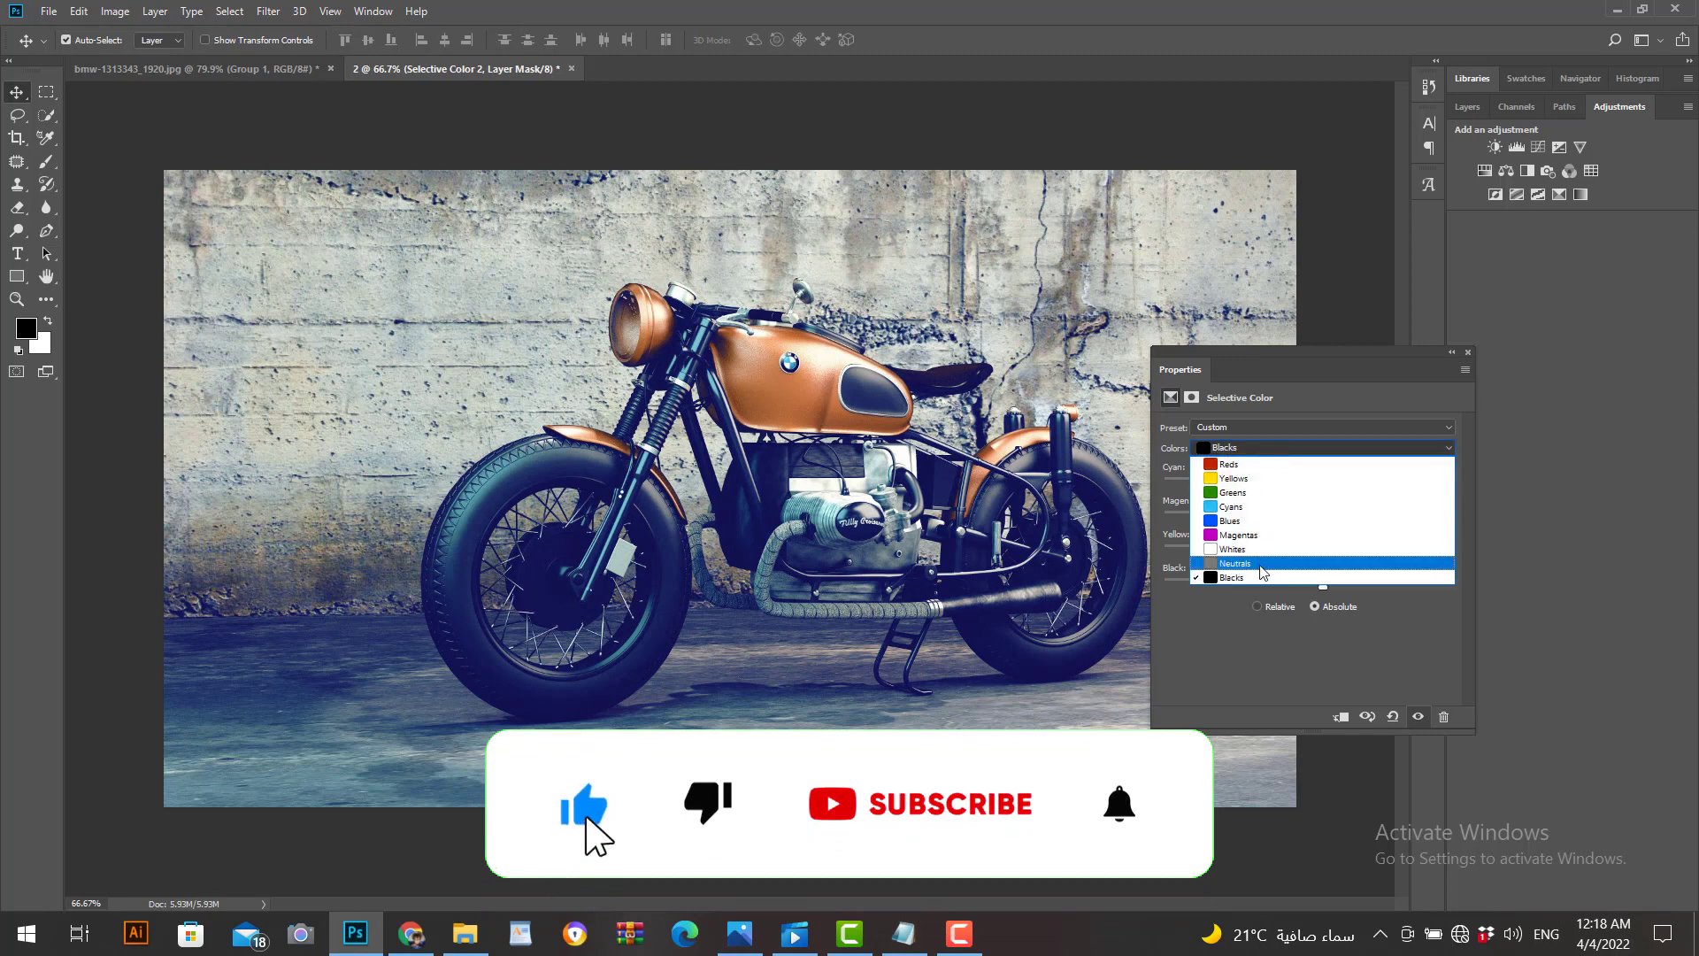
{"action": "left_click", "coordinate": [1314, 563]}
{"action": "left_click_drag", "start_coordinate": [1313, 490], "coordinate": [1323, 486]}
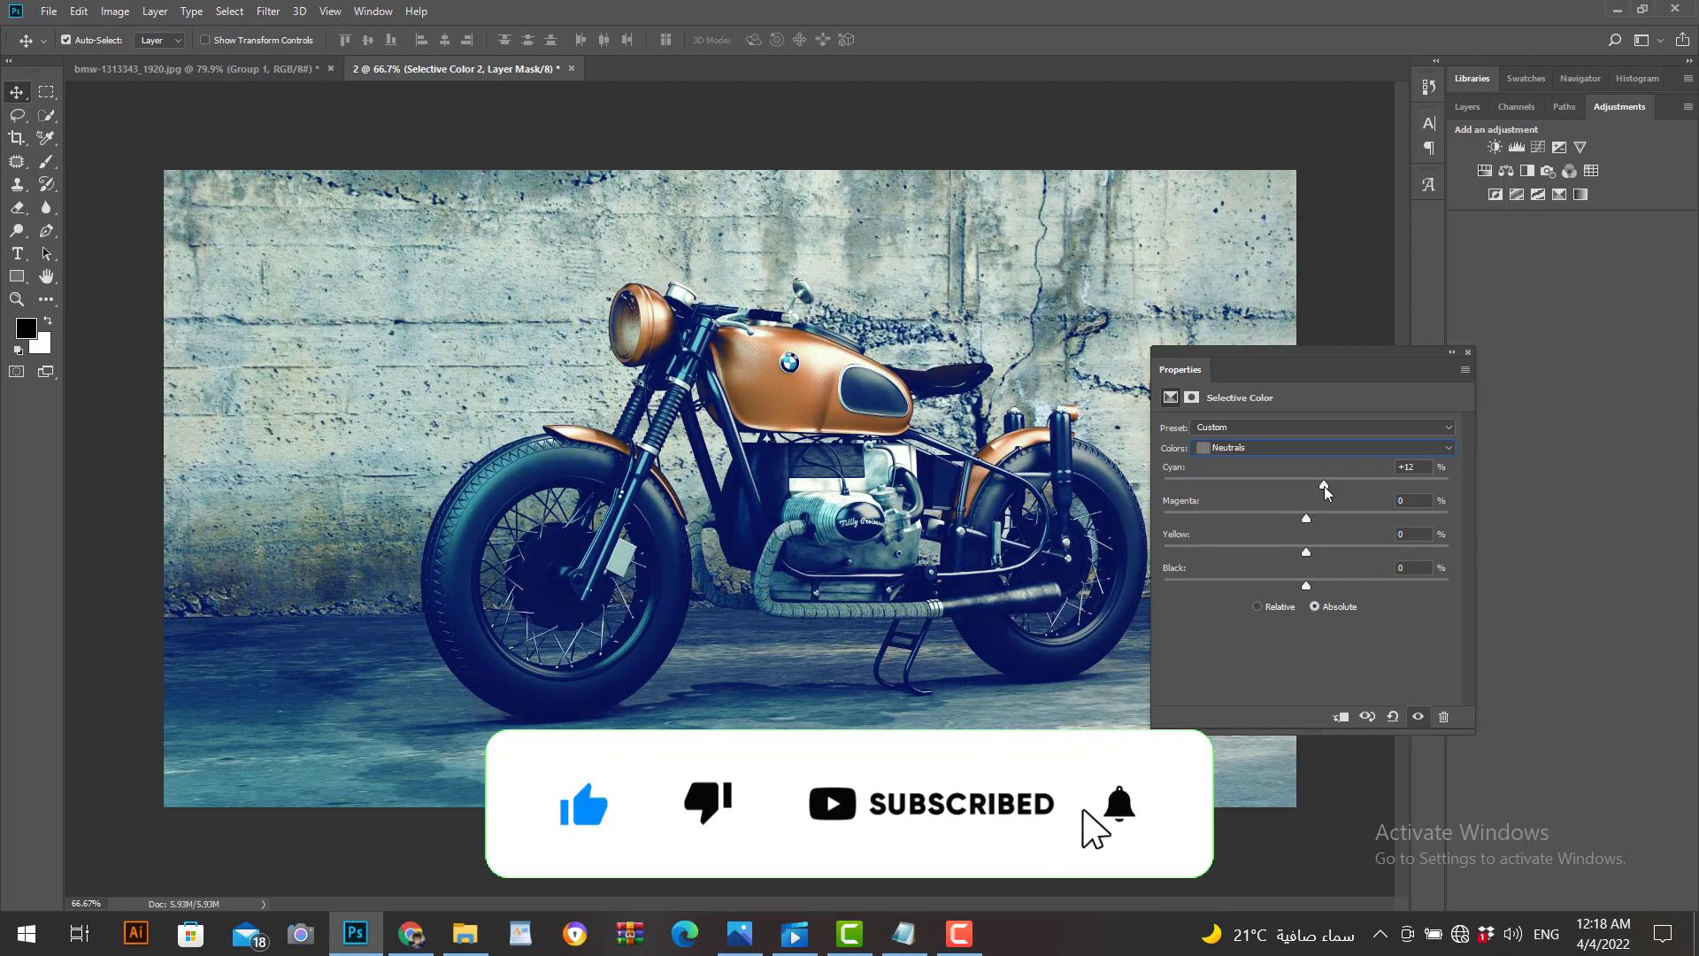
{"action": "mouse_move", "coordinate": [1309, 549]}
{"action": "left_mouse_down"}
{"action": "mouse_move", "coordinate": [1287, 551]}
{"action": "mouse_move", "coordinate": [1322, 550]}
{"action": "left_mouse_up"}
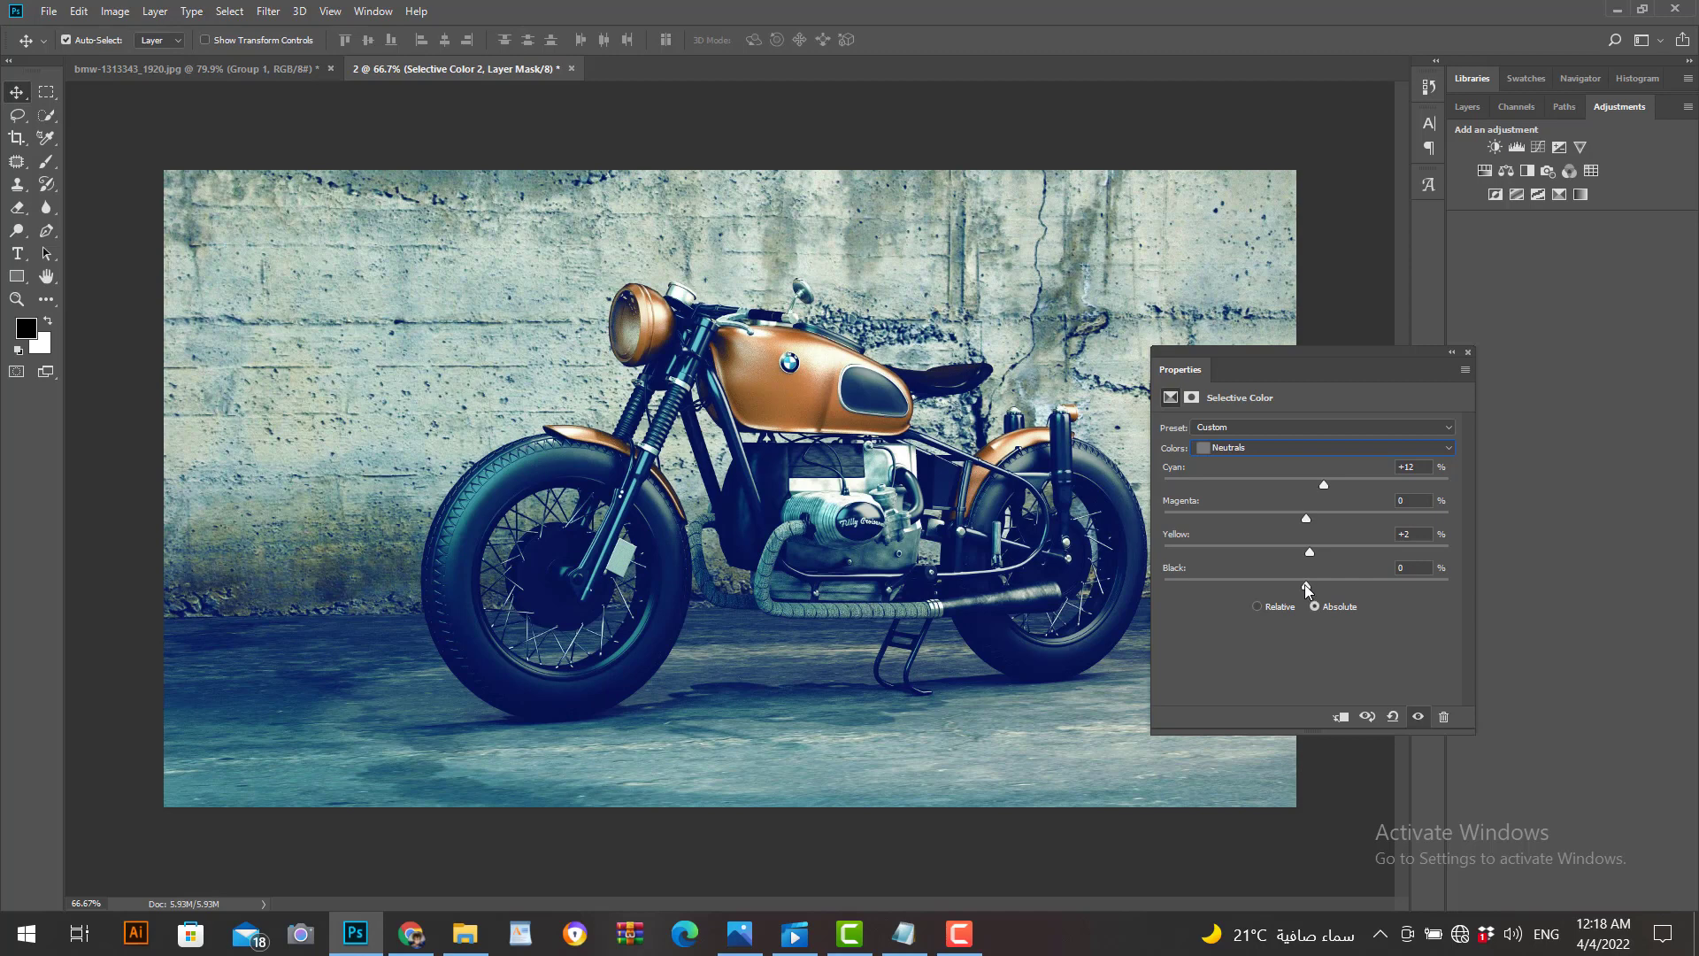
{"action": "left_click_drag", "start_coordinate": [1308, 584], "coordinate": [1313, 584]}
{"action": "left_click", "coordinate": [1468, 354]}
Step: Compare the photo with and without the Selective Color adjustment by toggling the layer's visibility
{"action": "left_click", "coordinate": [1467, 106]}
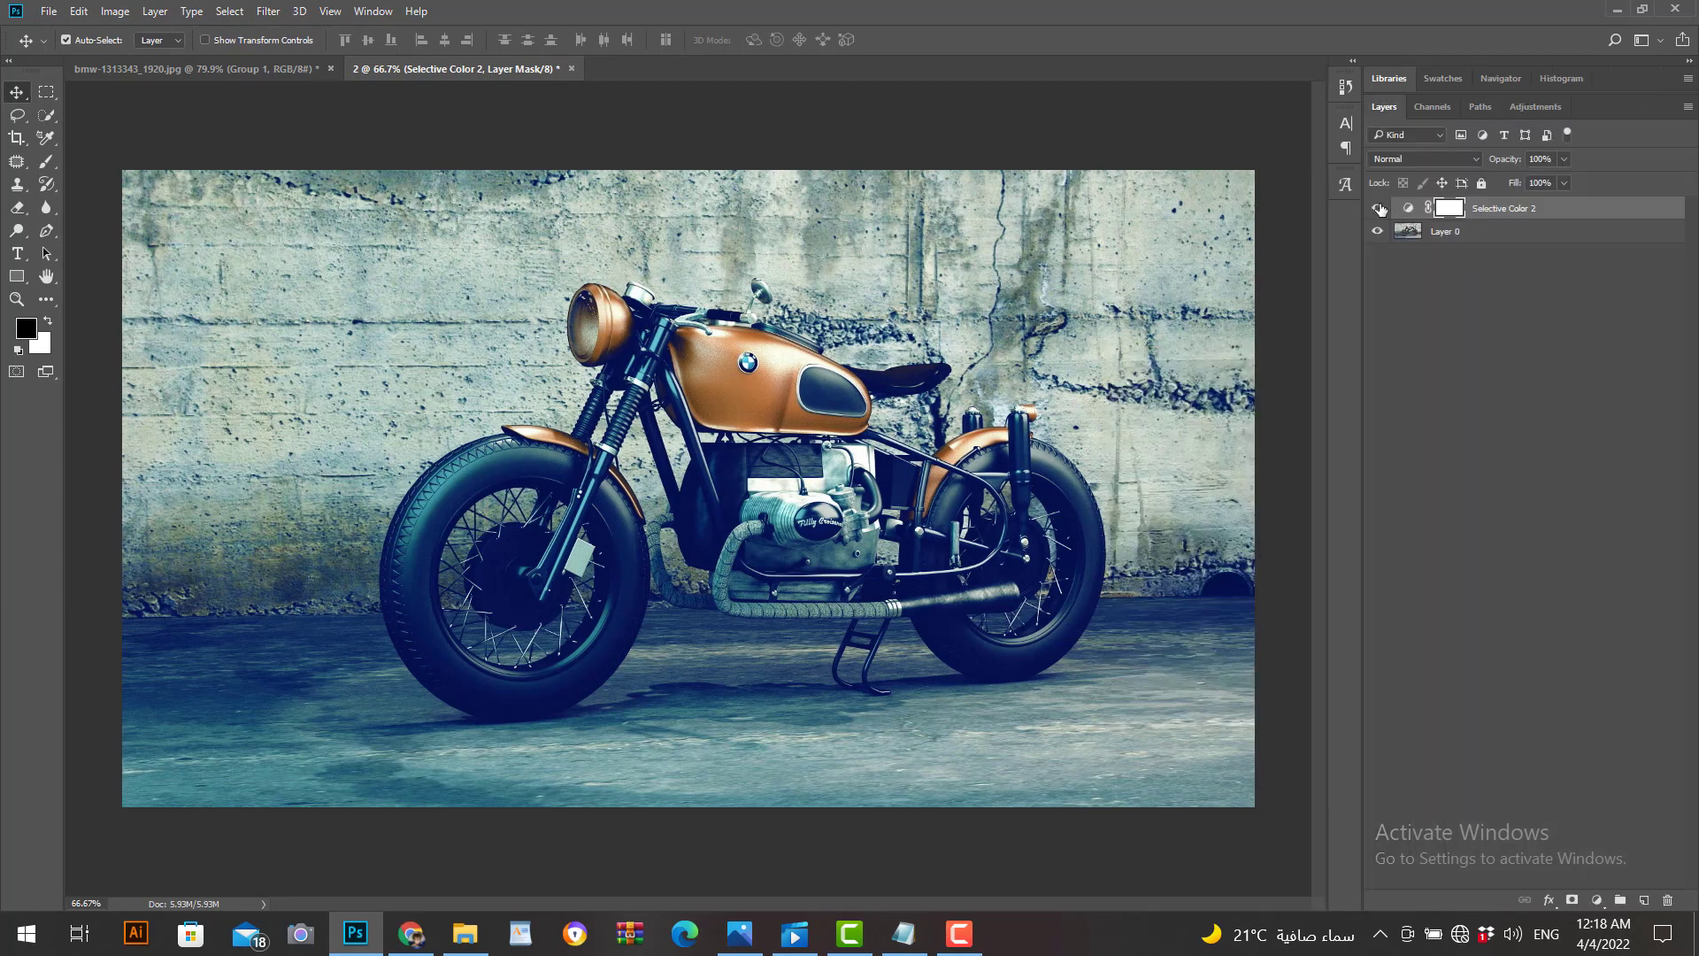
{"action": "left_click", "coordinate": [1378, 208]}
{"action": "left_click", "coordinate": [1378, 208]}
{"action": "left_click", "coordinate": [1378, 208]}
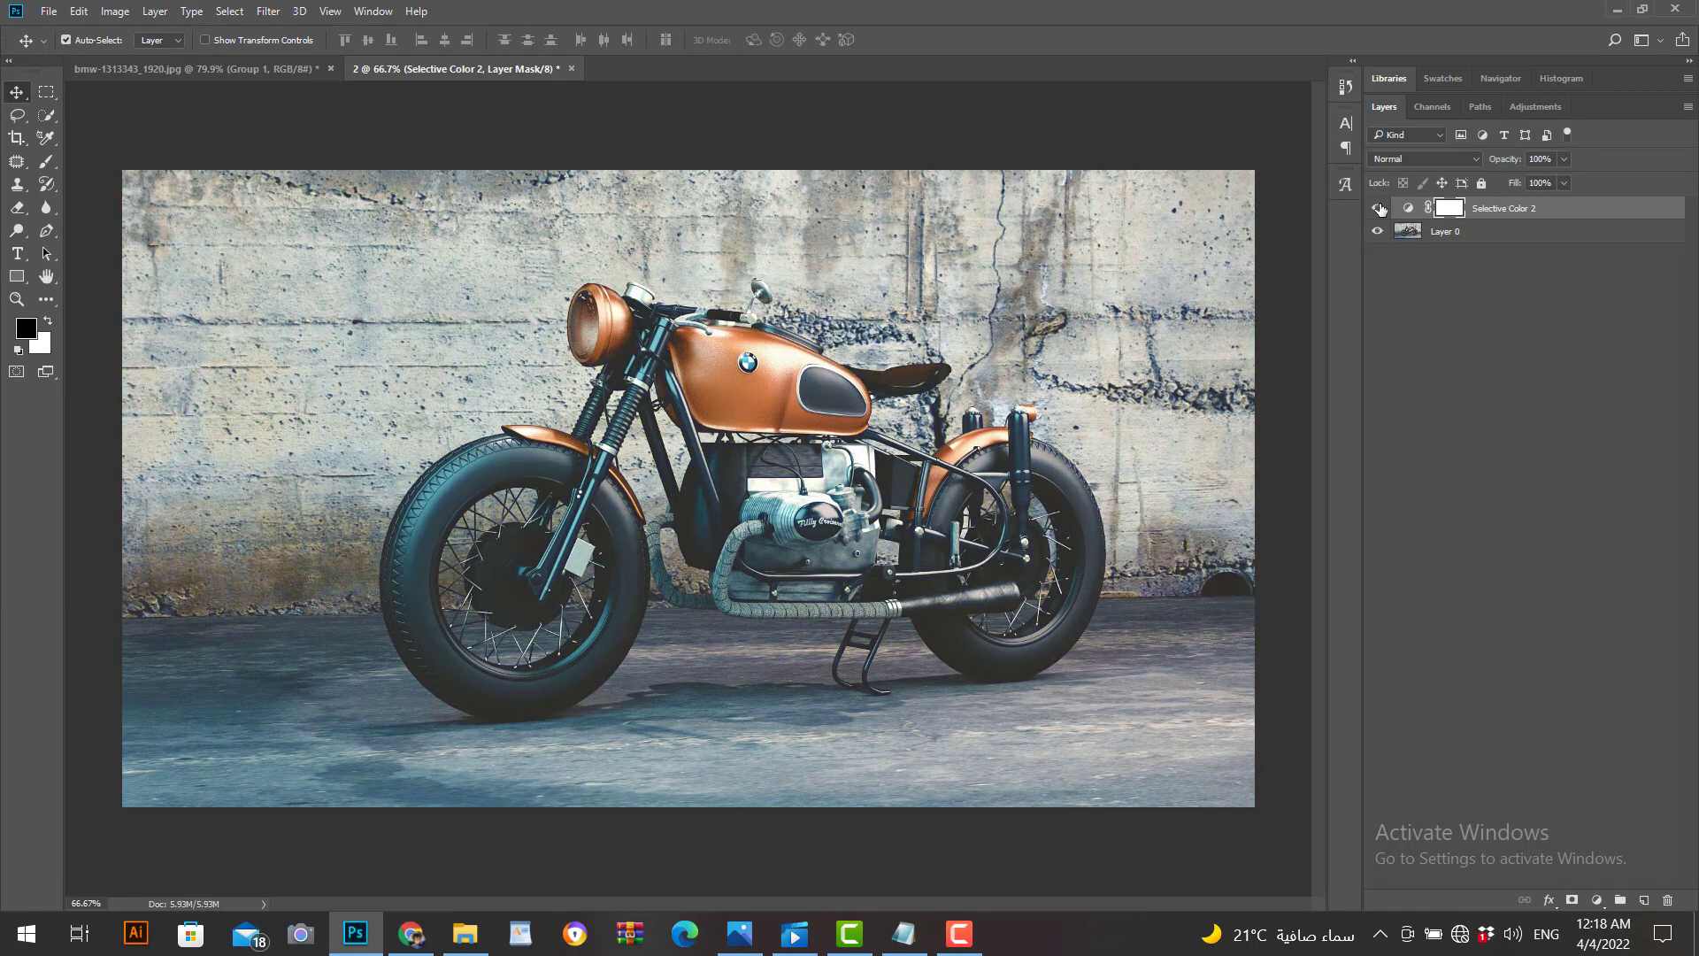
{"action": "left_click", "coordinate": [1377, 207]}
Step: Add a Hue/Saturation adjustment directly above Layer 0, with Reds at Hue +70 and Saturation +12, and Blues at Saturation +15
{"action": "left_click", "coordinate": [1545, 235]}
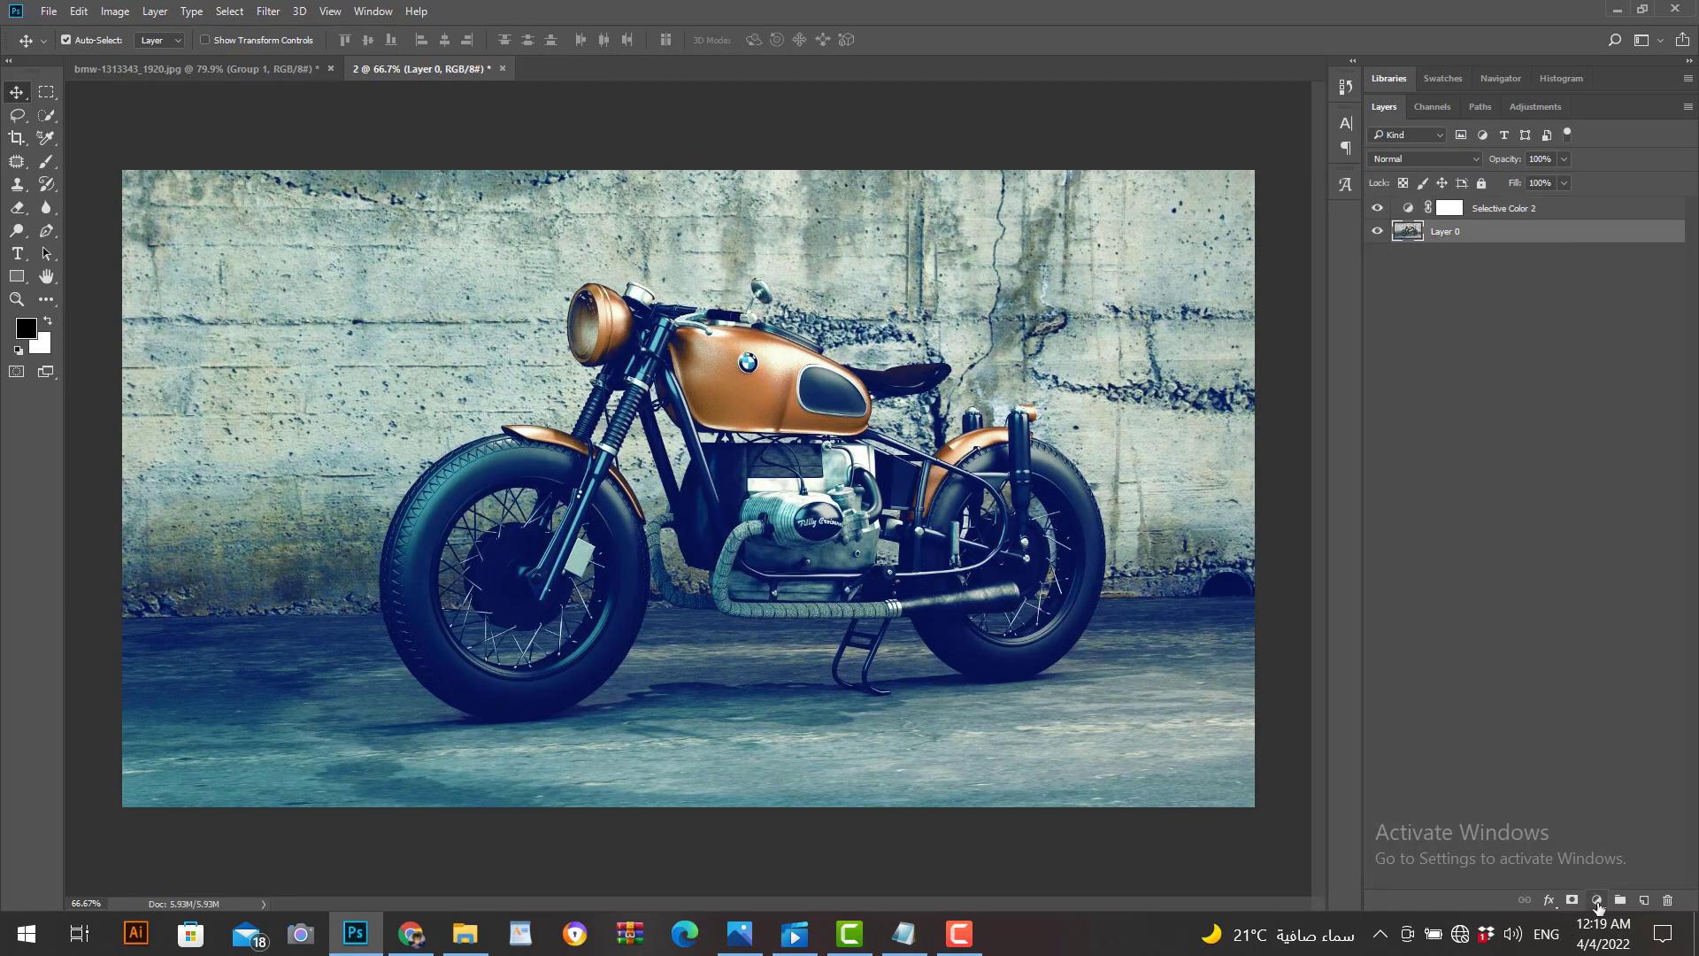
{"action": "left_click", "coordinate": [1597, 900]}
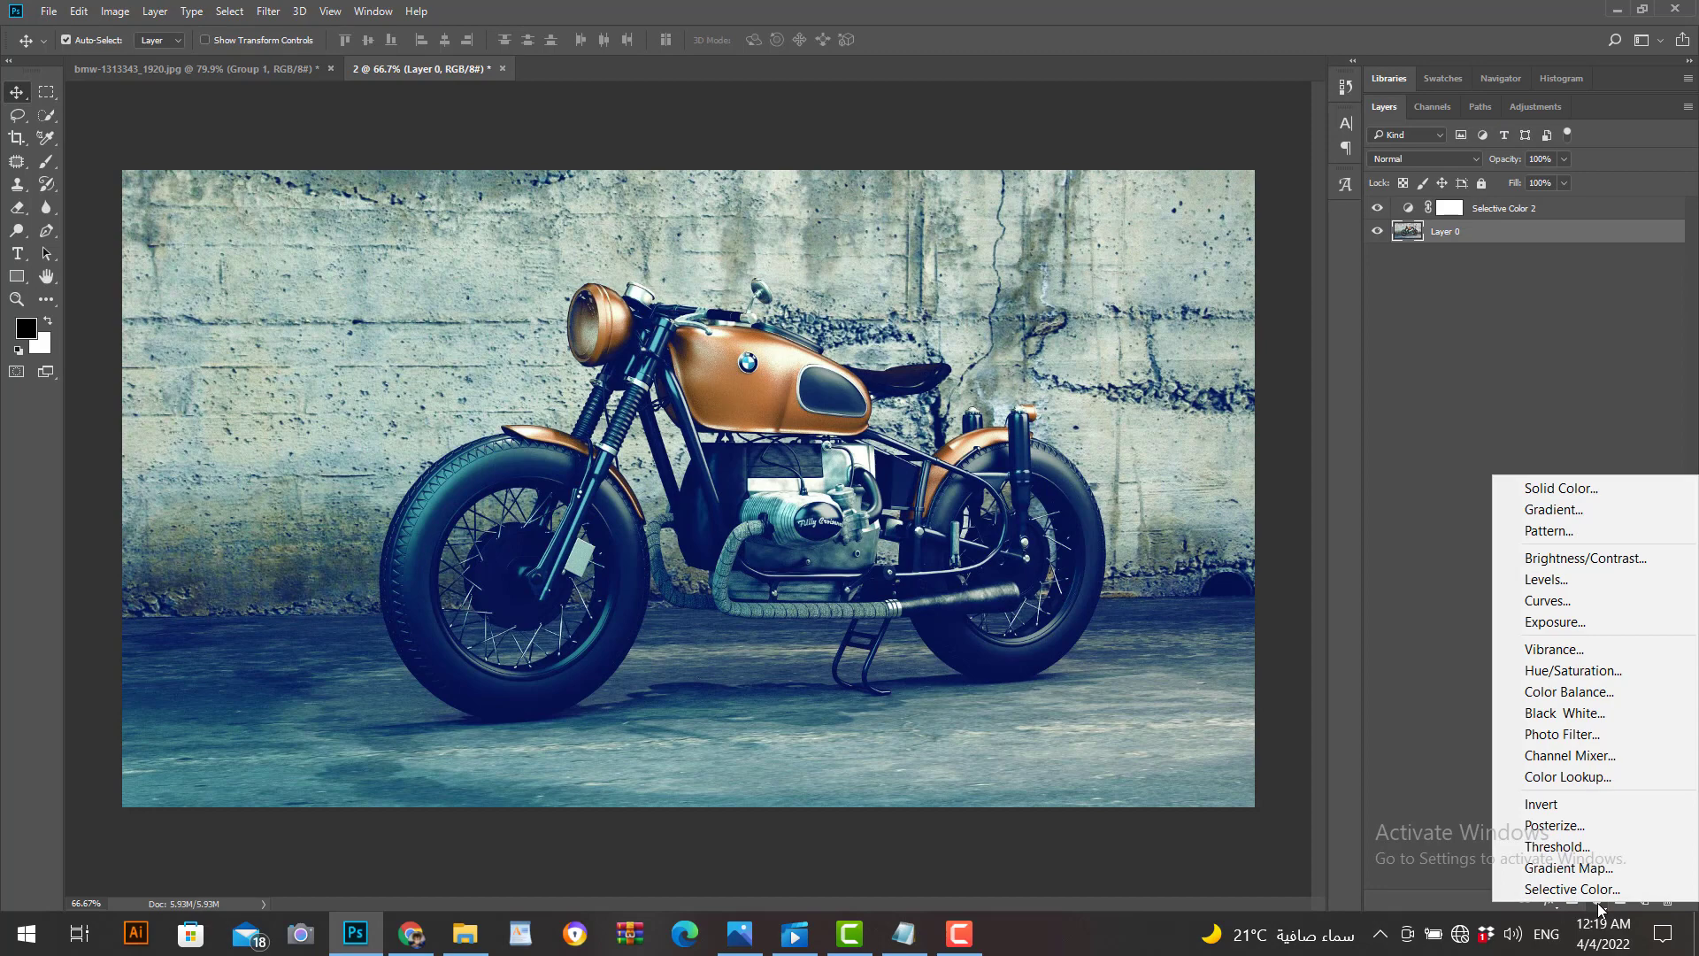
{"action": "left_click", "coordinate": [1642, 671]}
{"action": "left_click", "coordinate": [1170, 449]}
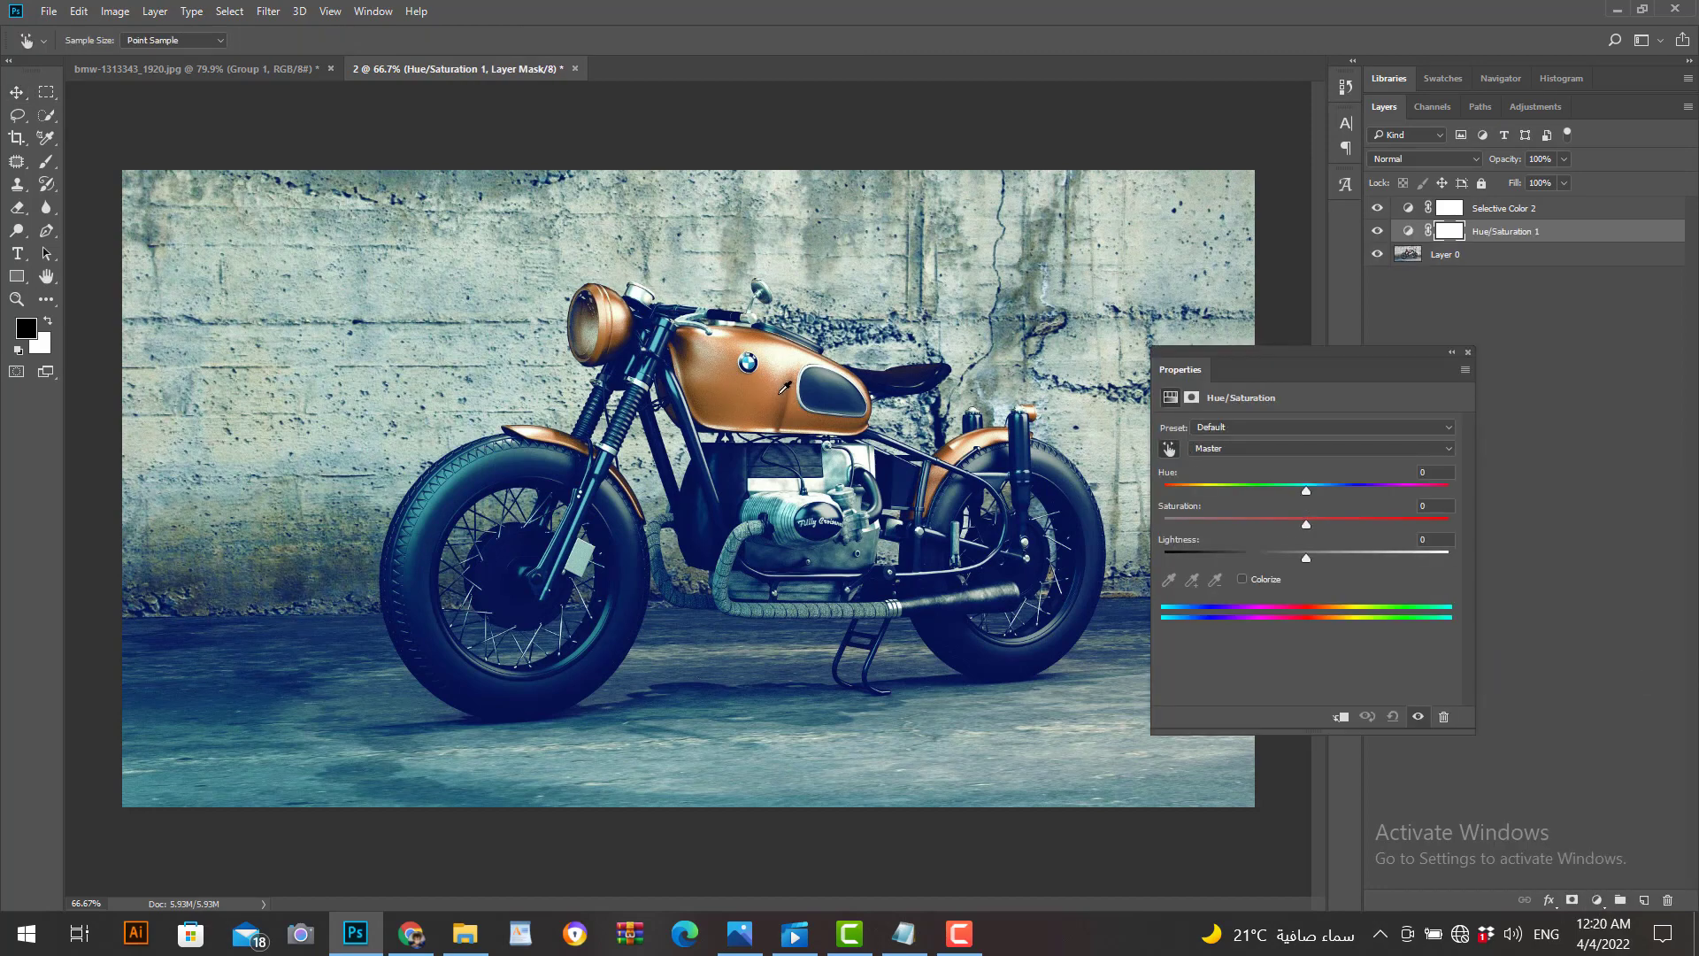
{"action": "mouse_move", "coordinate": [784, 387]}
{"action": "left_mouse_down"}
{"action": "mouse_move", "coordinate": [754, 399]}
{"action": "mouse_move", "coordinate": [821, 401]}
{"action": "mouse_move", "coordinate": [805, 401]}
{"action": "left_mouse_up"}
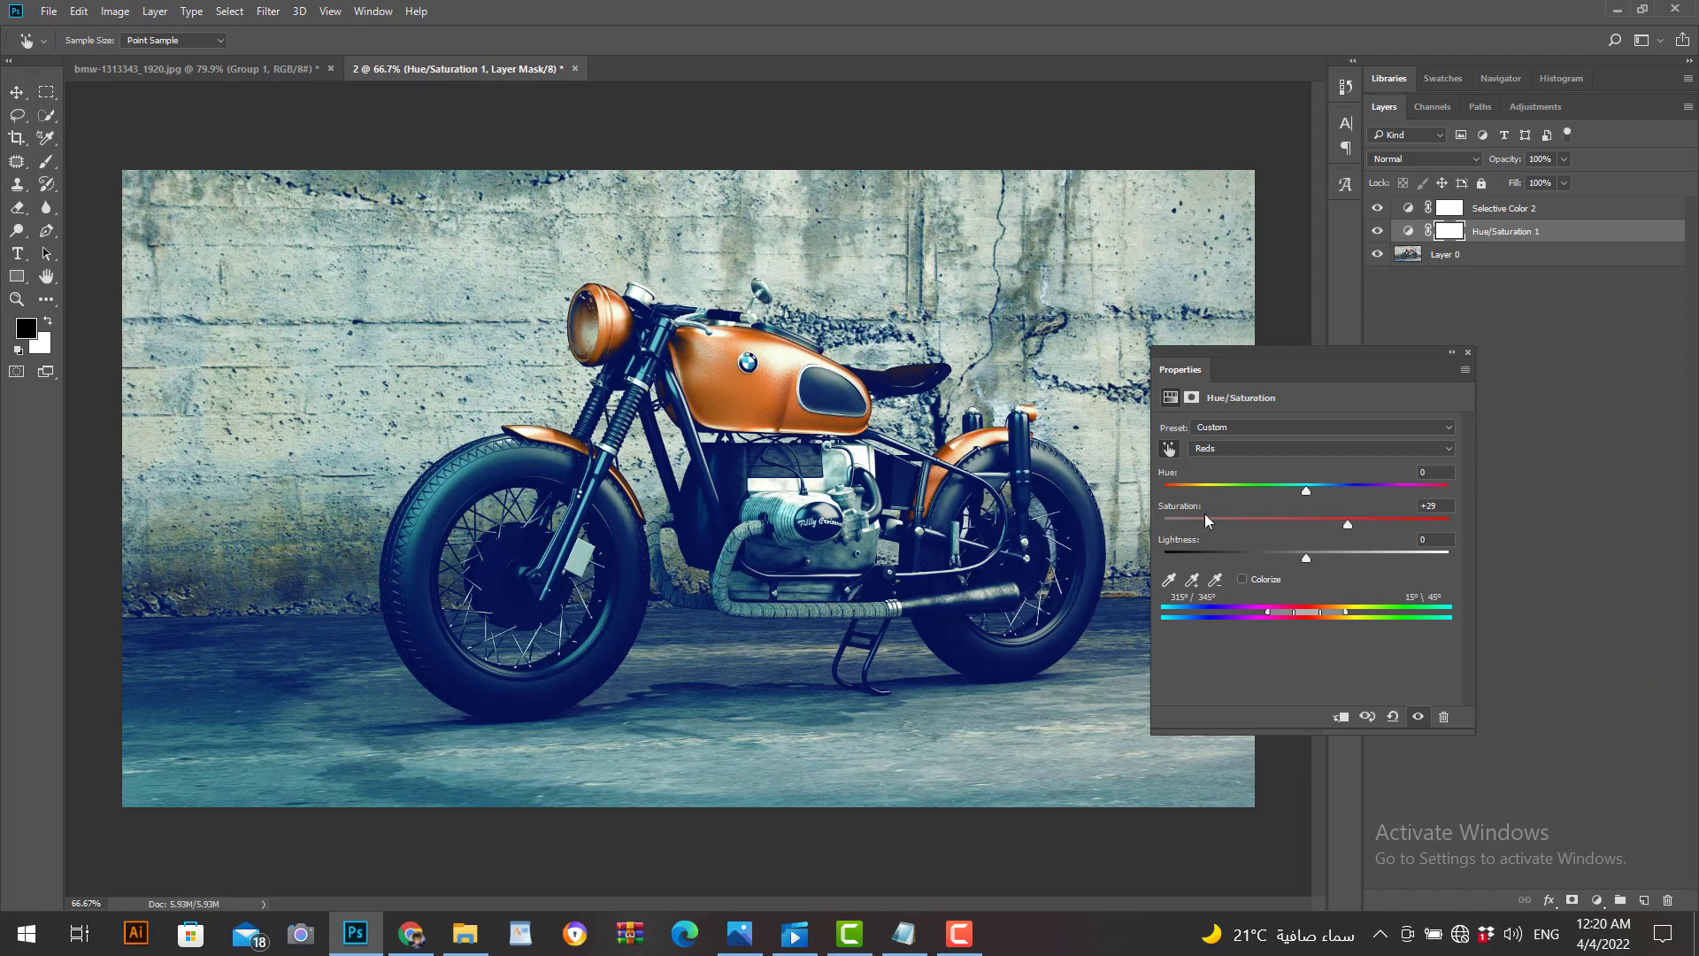
{"action": "left_click_drag", "start_coordinate": [1308, 488], "coordinate": [1385, 486]}
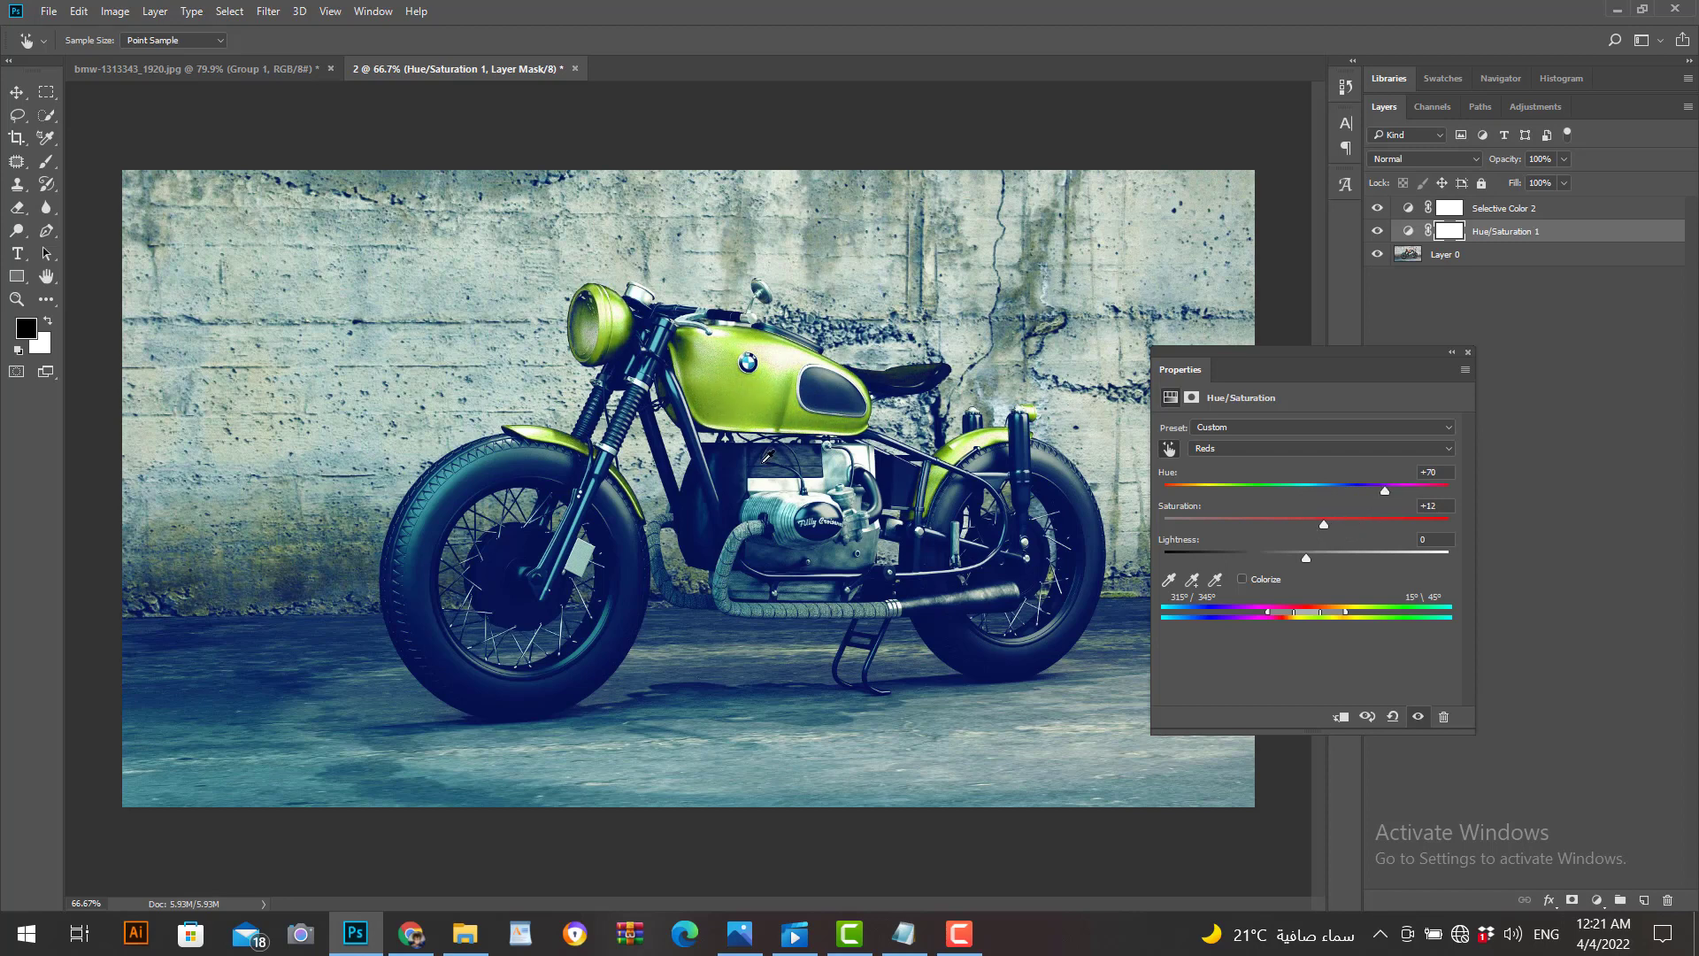
{"action": "key", "text": "ctrl+plus"}
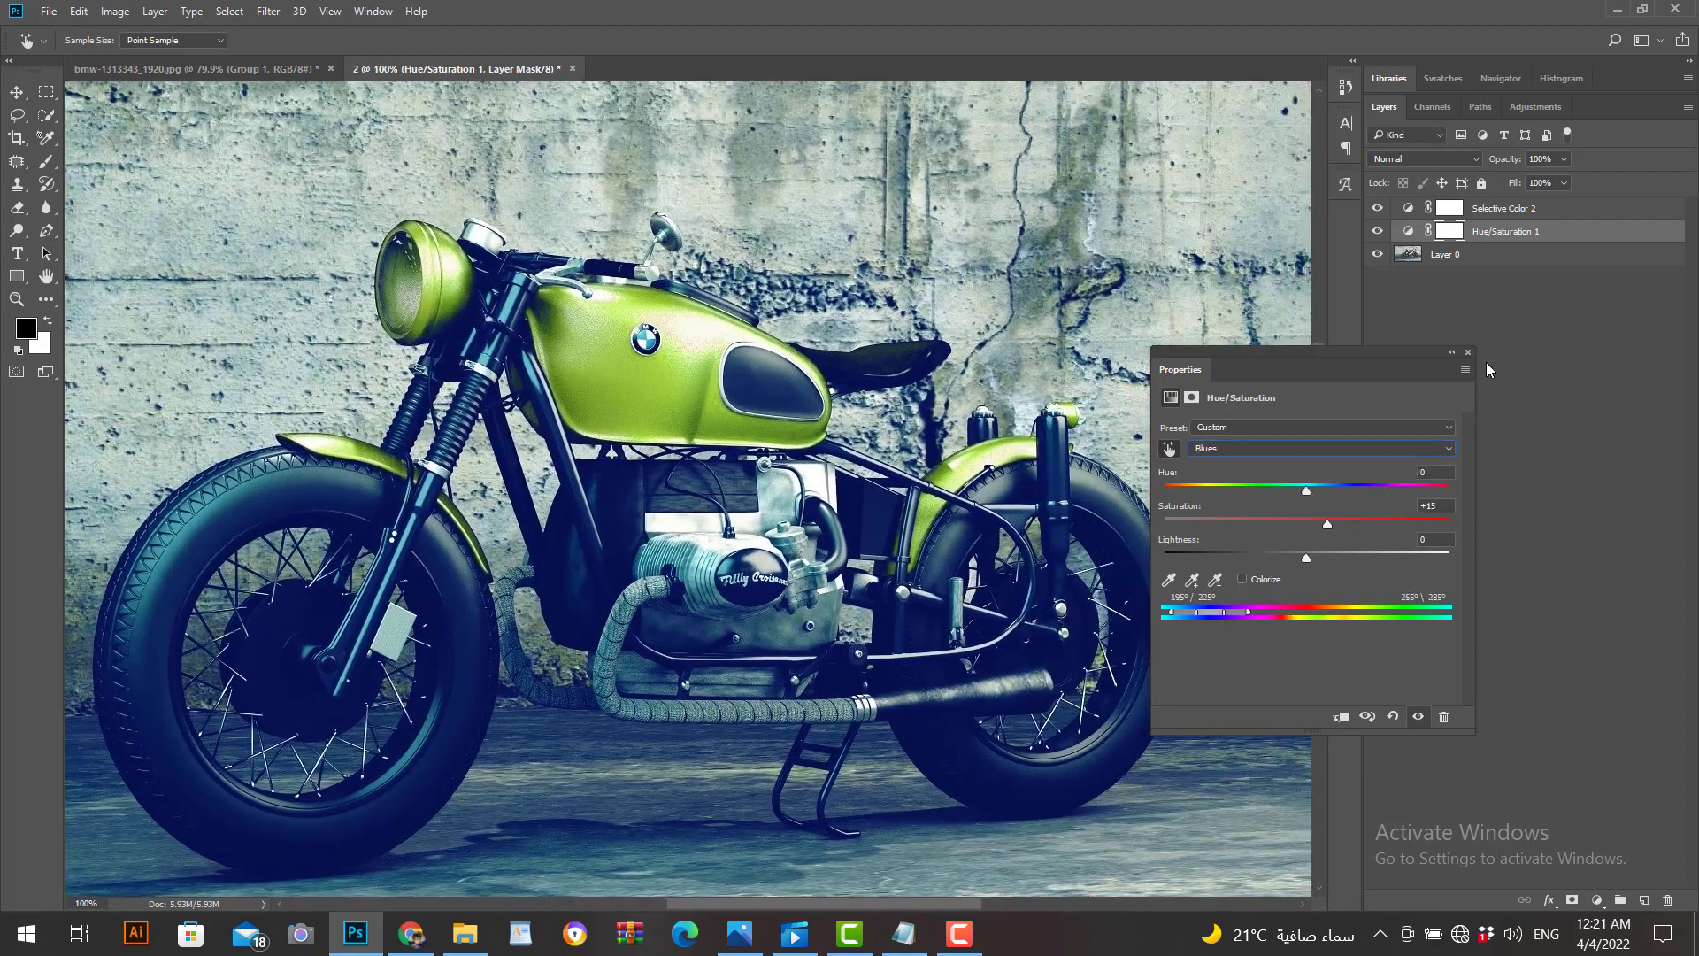
{"action": "left_click", "coordinate": [1467, 351]}
Step: Create a new layer above the Hue/Saturation adjustment and set up a white brush with 73% opacity, 77% flow and 56% smoothing
{"action": "scroll", "coordinate": [637, 469], "scroll_direction": "down", "scroll_amount": 2}
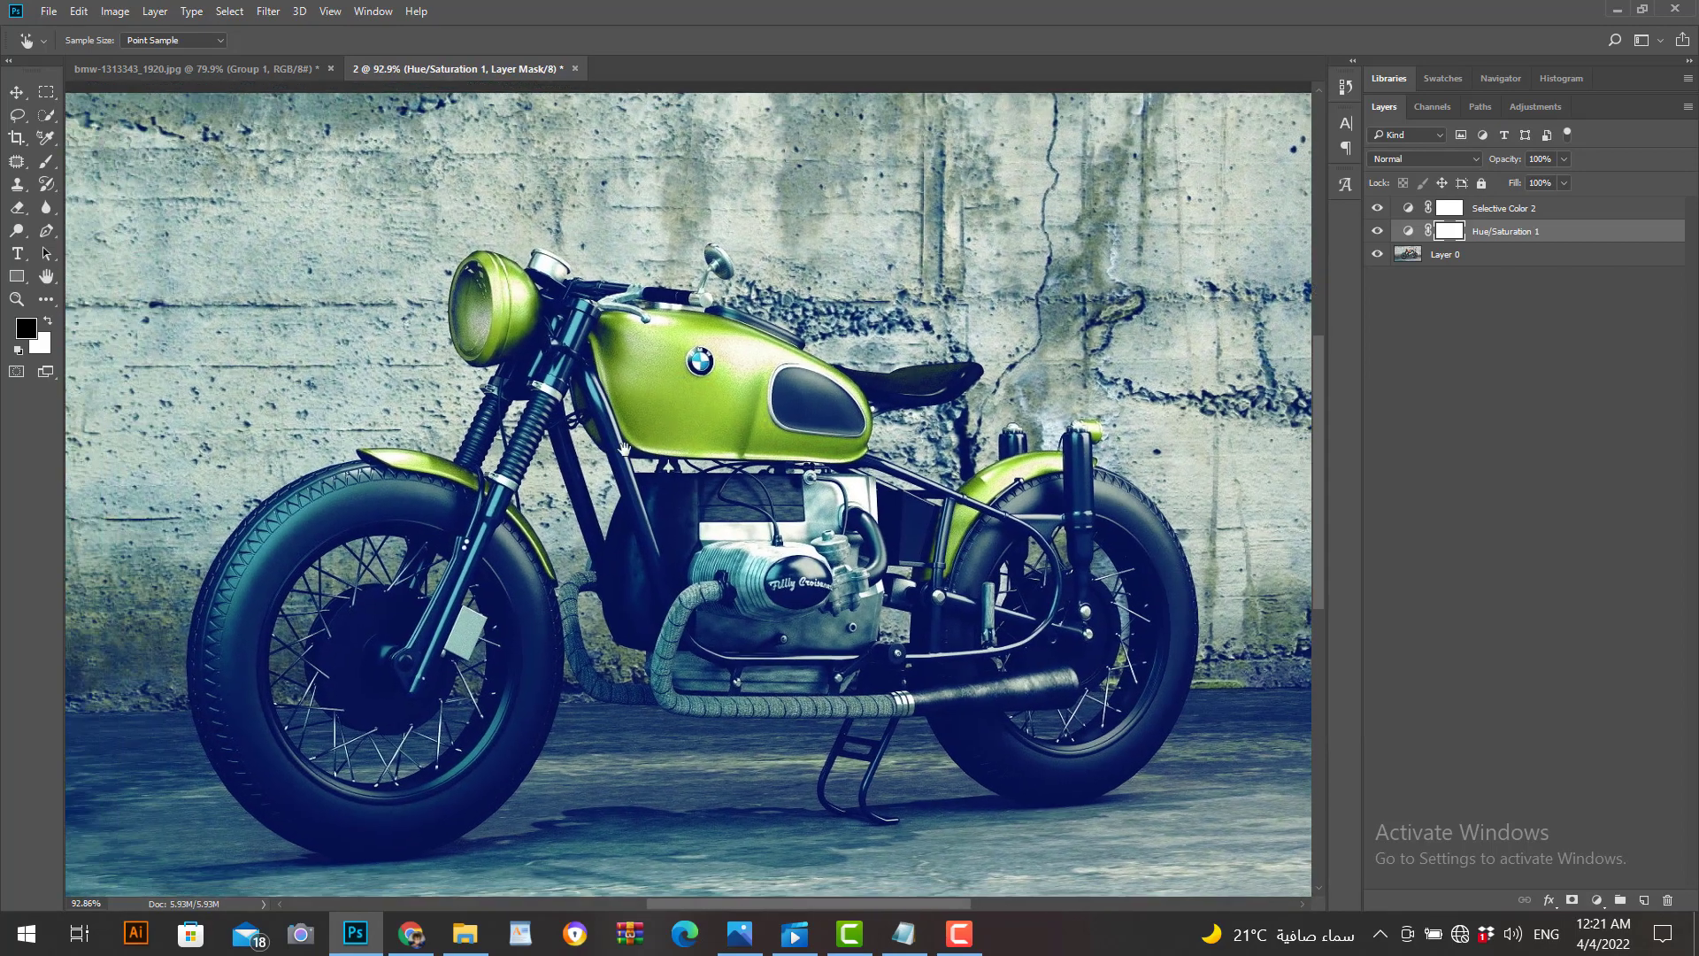
{"action": "left_click_drag", "start_coordinate": [624, 450], "coordinate": [645, 441]}
{"action": "left_click", "coordinate": [1643, 904]}
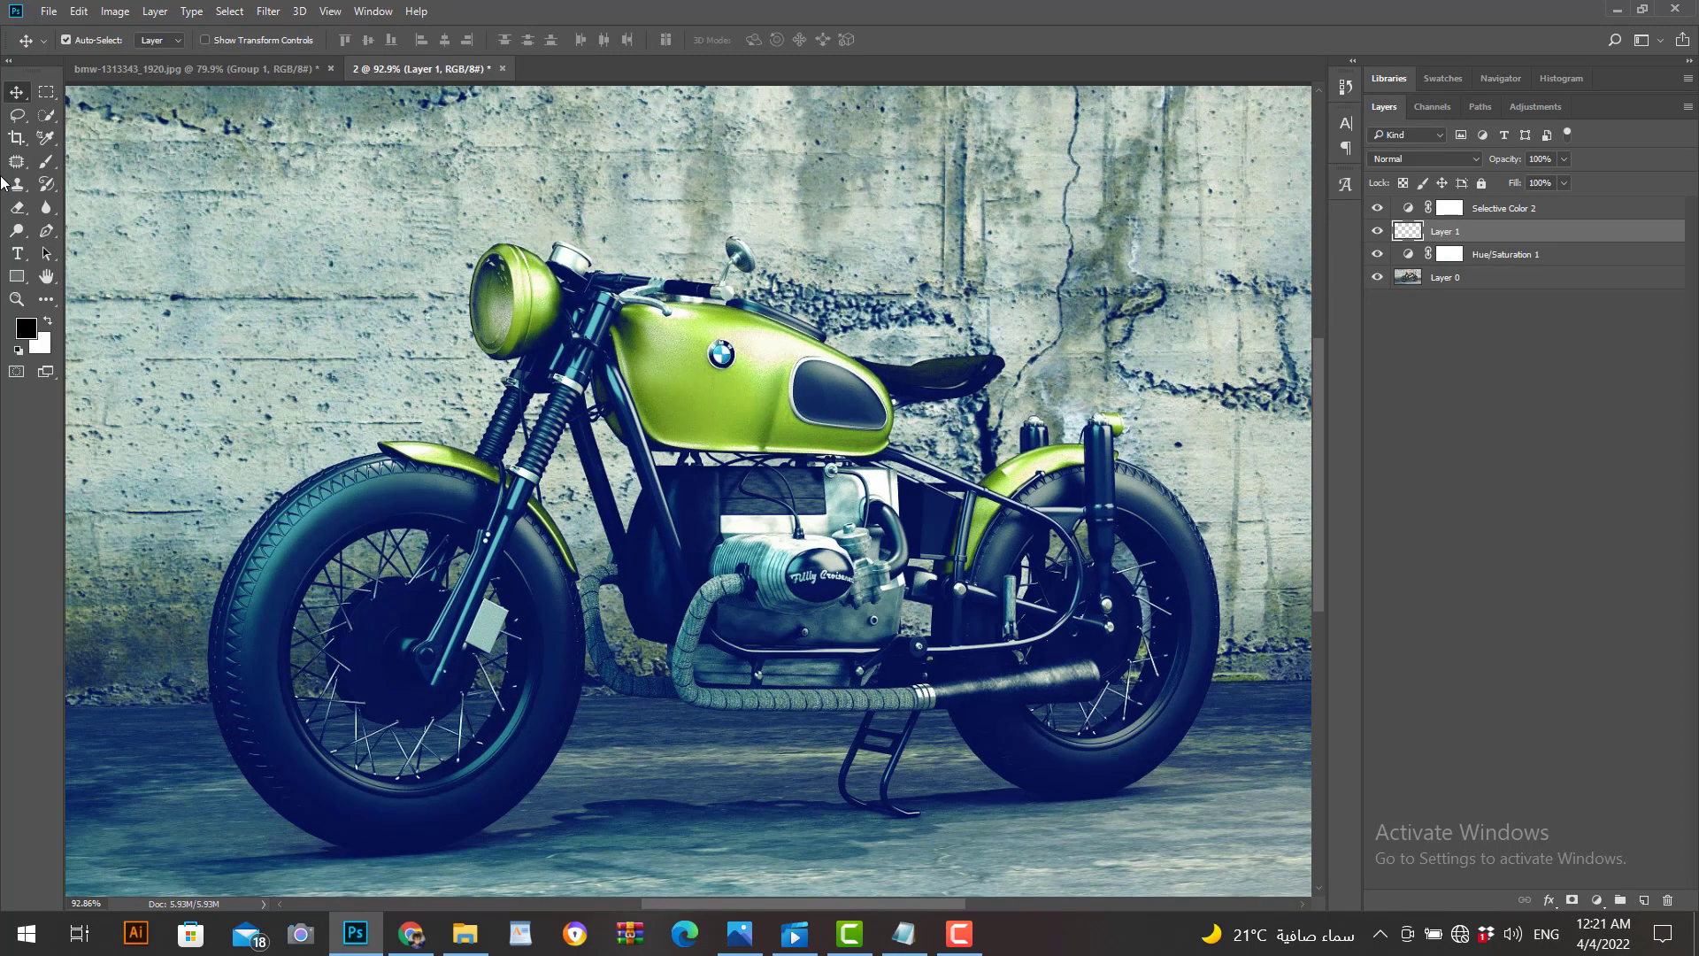
{"action": "left_click", "coordinate": [46, 161]}
{"action": "left_click", "coordinate": [127, 165]}
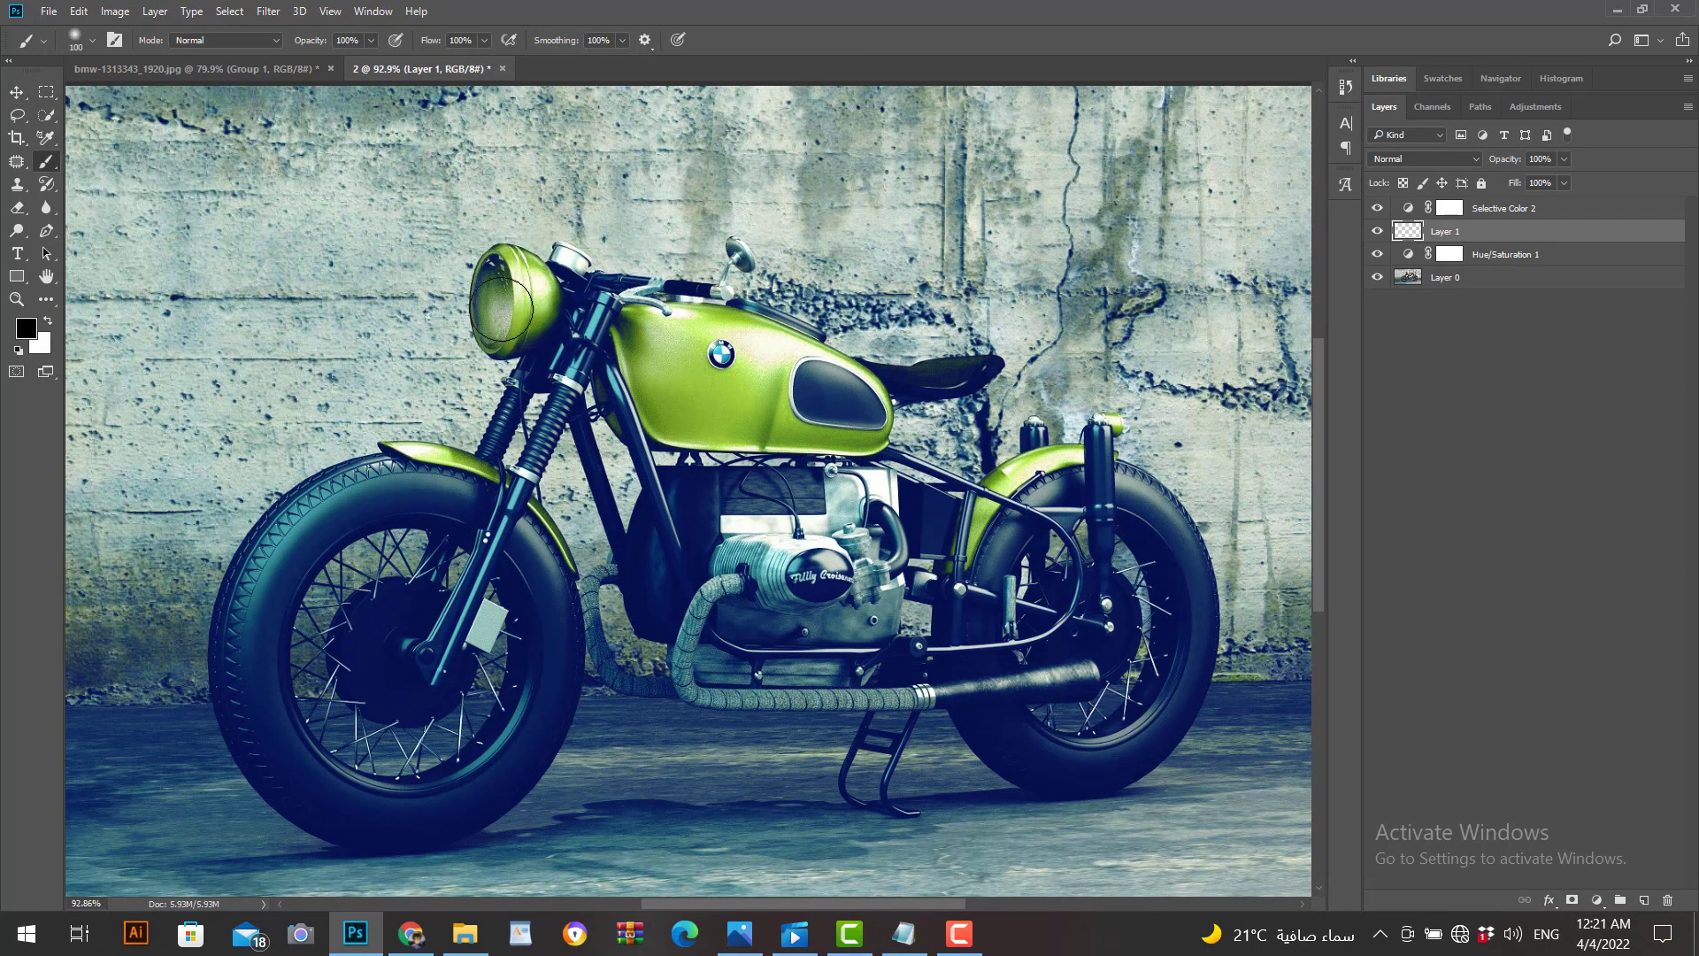
{"action": "left_click_drag", "start_coordinate": [486, 302], "coordinate": [492, 343]}
{"action": "left_click_drag", "start_coordinate": [431, 41], "coordinate": [298, 46]}
{"action": "left_click_drag", "start_coordinate": [557, 46], "coordinate": [516, 46]}
{"action": "left_click", "coordinate": [49, 322]}
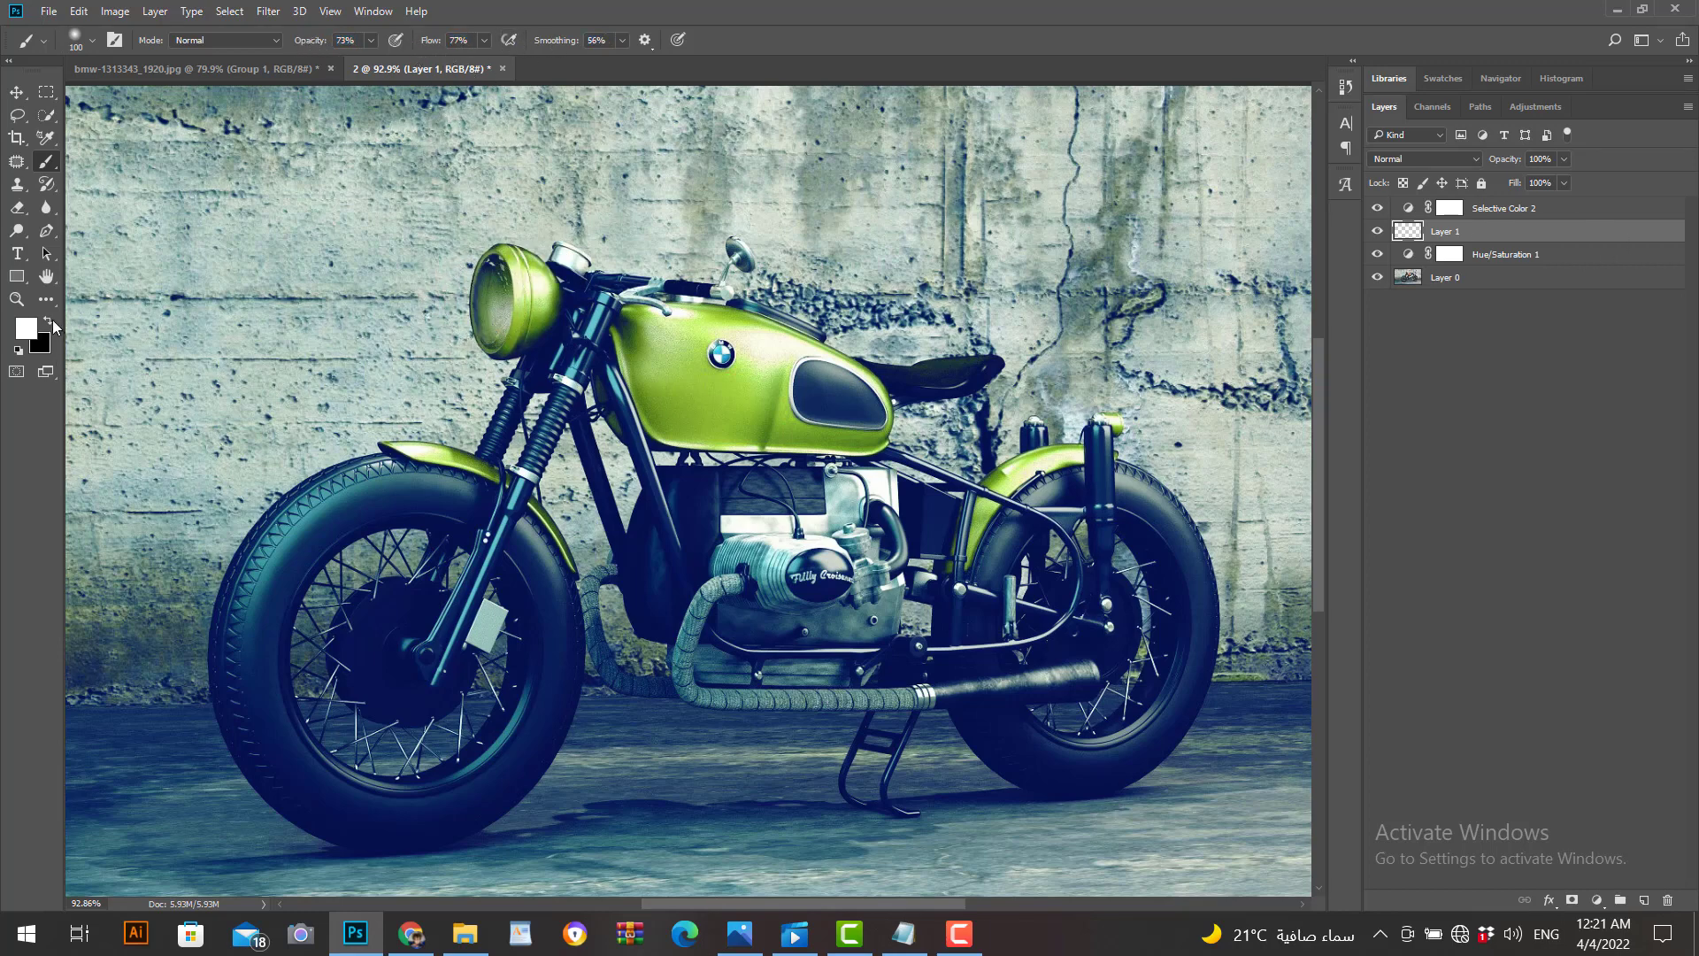
Step: Paint a soft white glow on the motorcycle's headlight lens and transform it to fit the lens
{"action": "left_click", "coordinate": [491, 302]}
{"action": "left_click", "coordinate": [491, 295]}
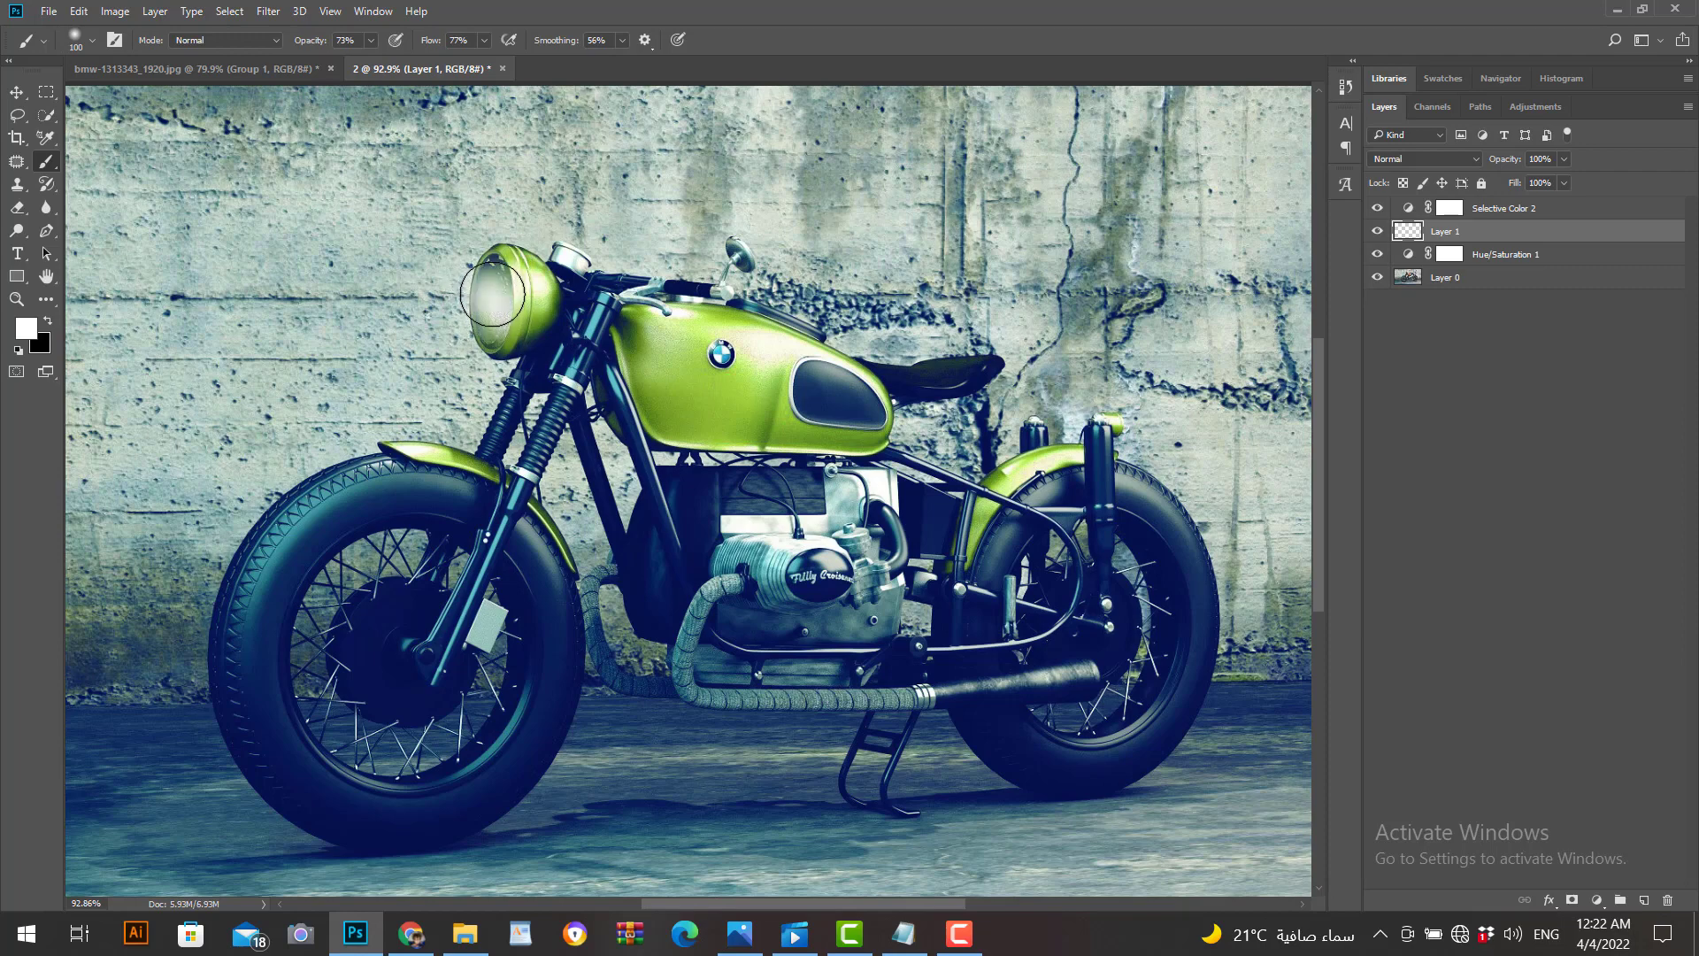
{"action": "left_click", "coordinate": [18, 93]}
{"action": "key", "text": "ctrl+t"}
{"action": "left_click_drag", "start_coordinate": [426, 297], "coordinate": [395, 297]}
{"action": "left_click_drag", "start_coordinate": [501, 318], "coordinate": [514, 315]}
{"action": "key", "text": "Return"}
Step: Select all layers from Selective Color 2 down to Layer 0 and stamp them into a new merged layer on top
{"action": "scroll", "coordinate": [627, 578], "scroll_direction": "up", "scroll_amount": 2}
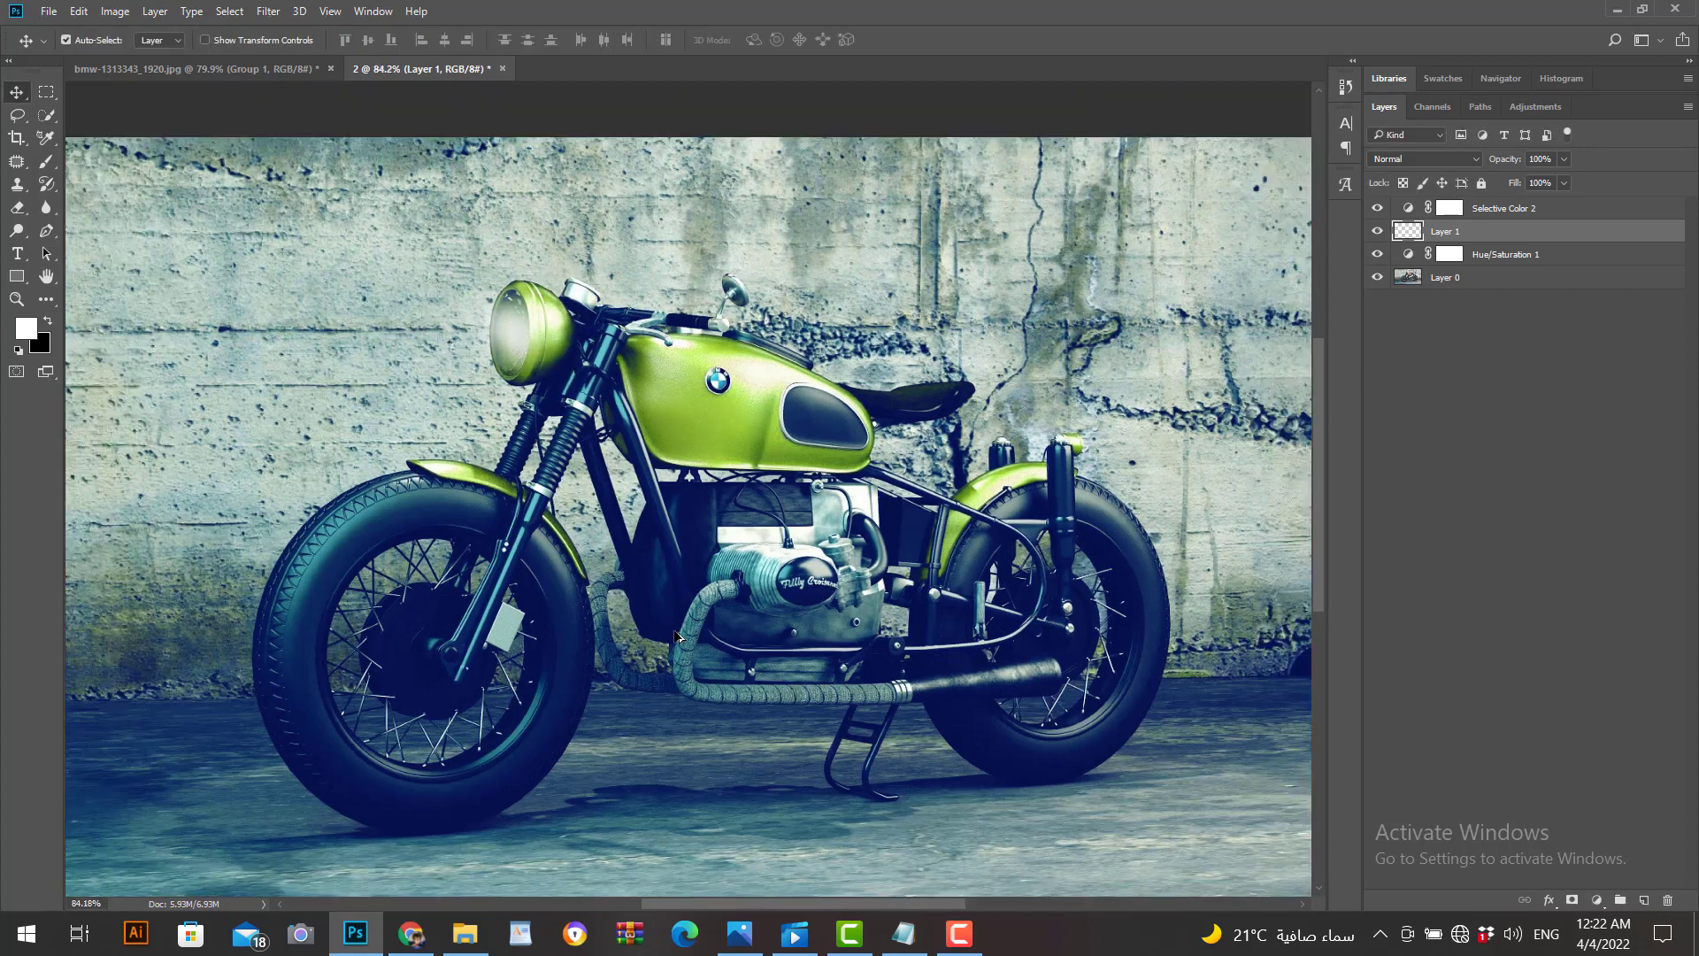
{"action": "left_click", "coordinate": [17, 299]}
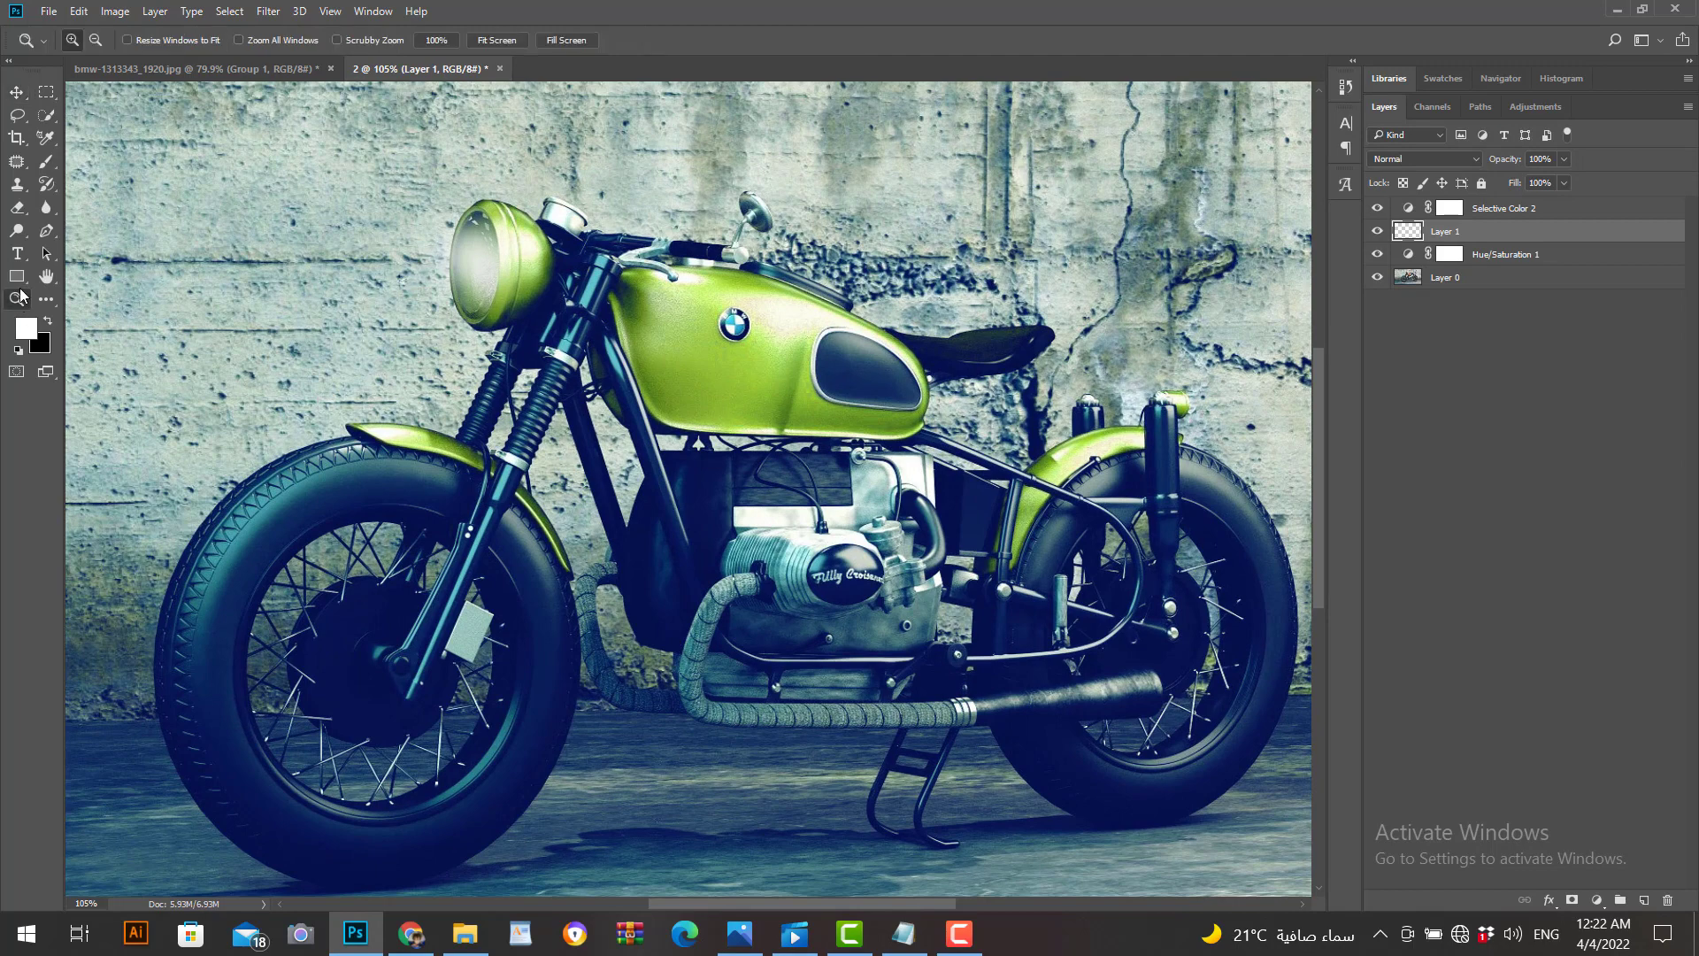
{"action": "left_click", "coordinate": [497, 40]}
{"action": "key", "text": "v"}
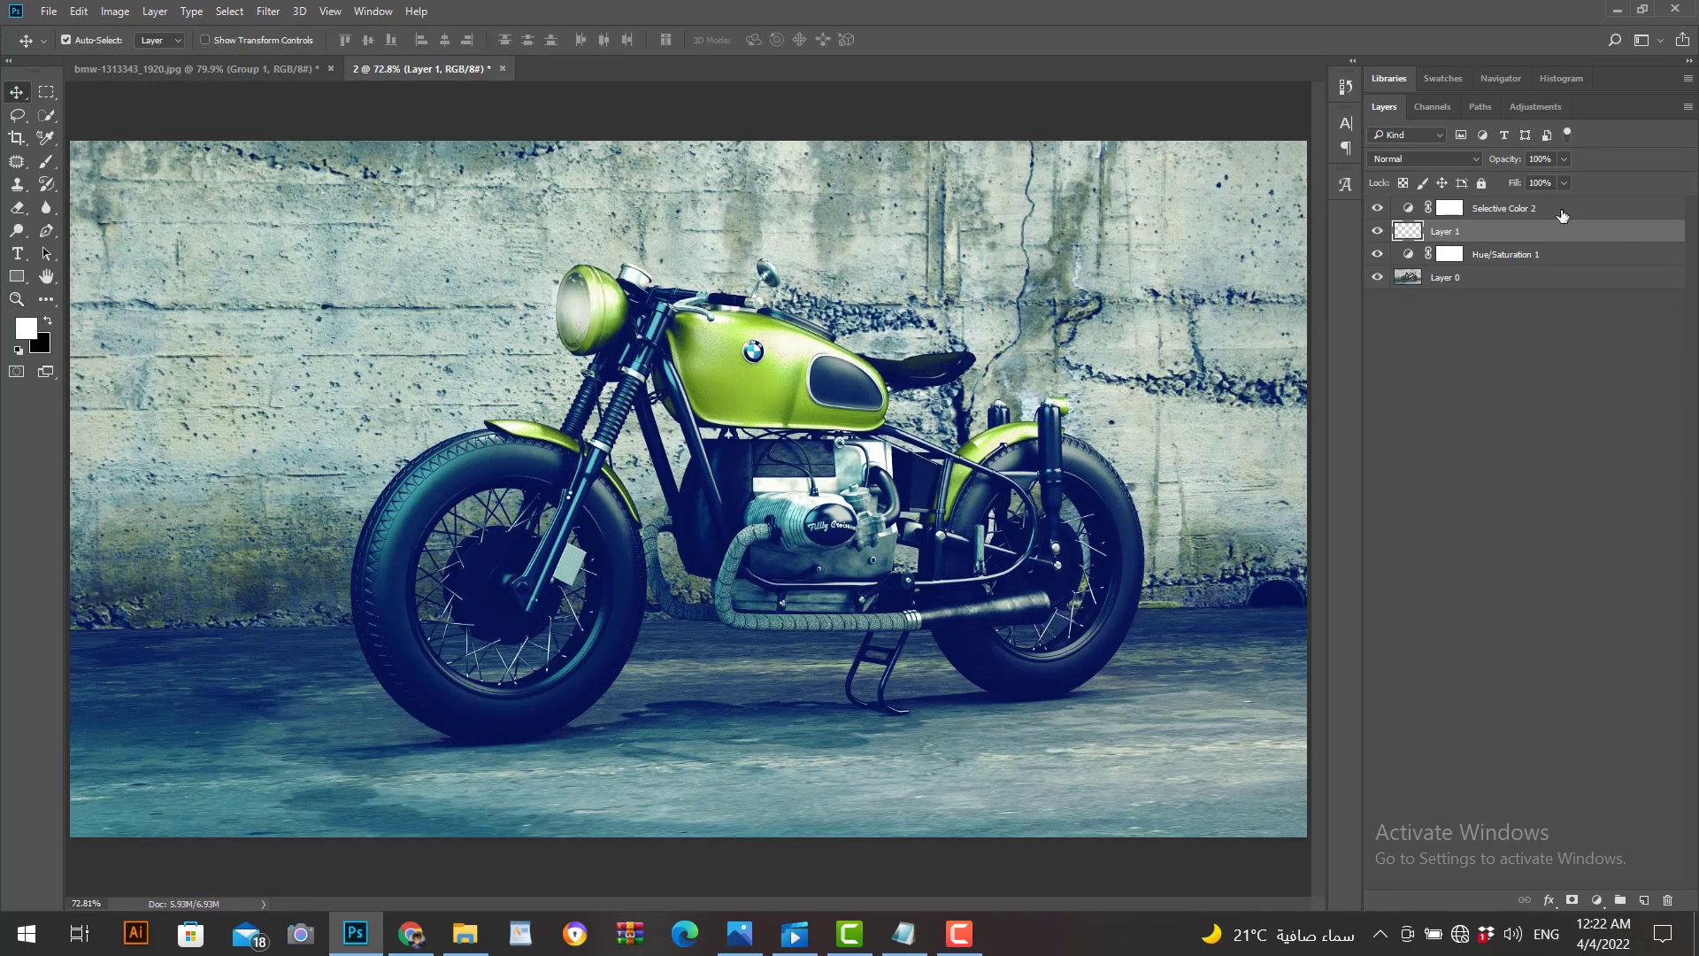
{"action": "key", "text": "x"}
{"action": "left_click", "coordinate": [1562, 215]}
{"action": "left_click", "coordinate": [1556, 280], "text": "shift"}
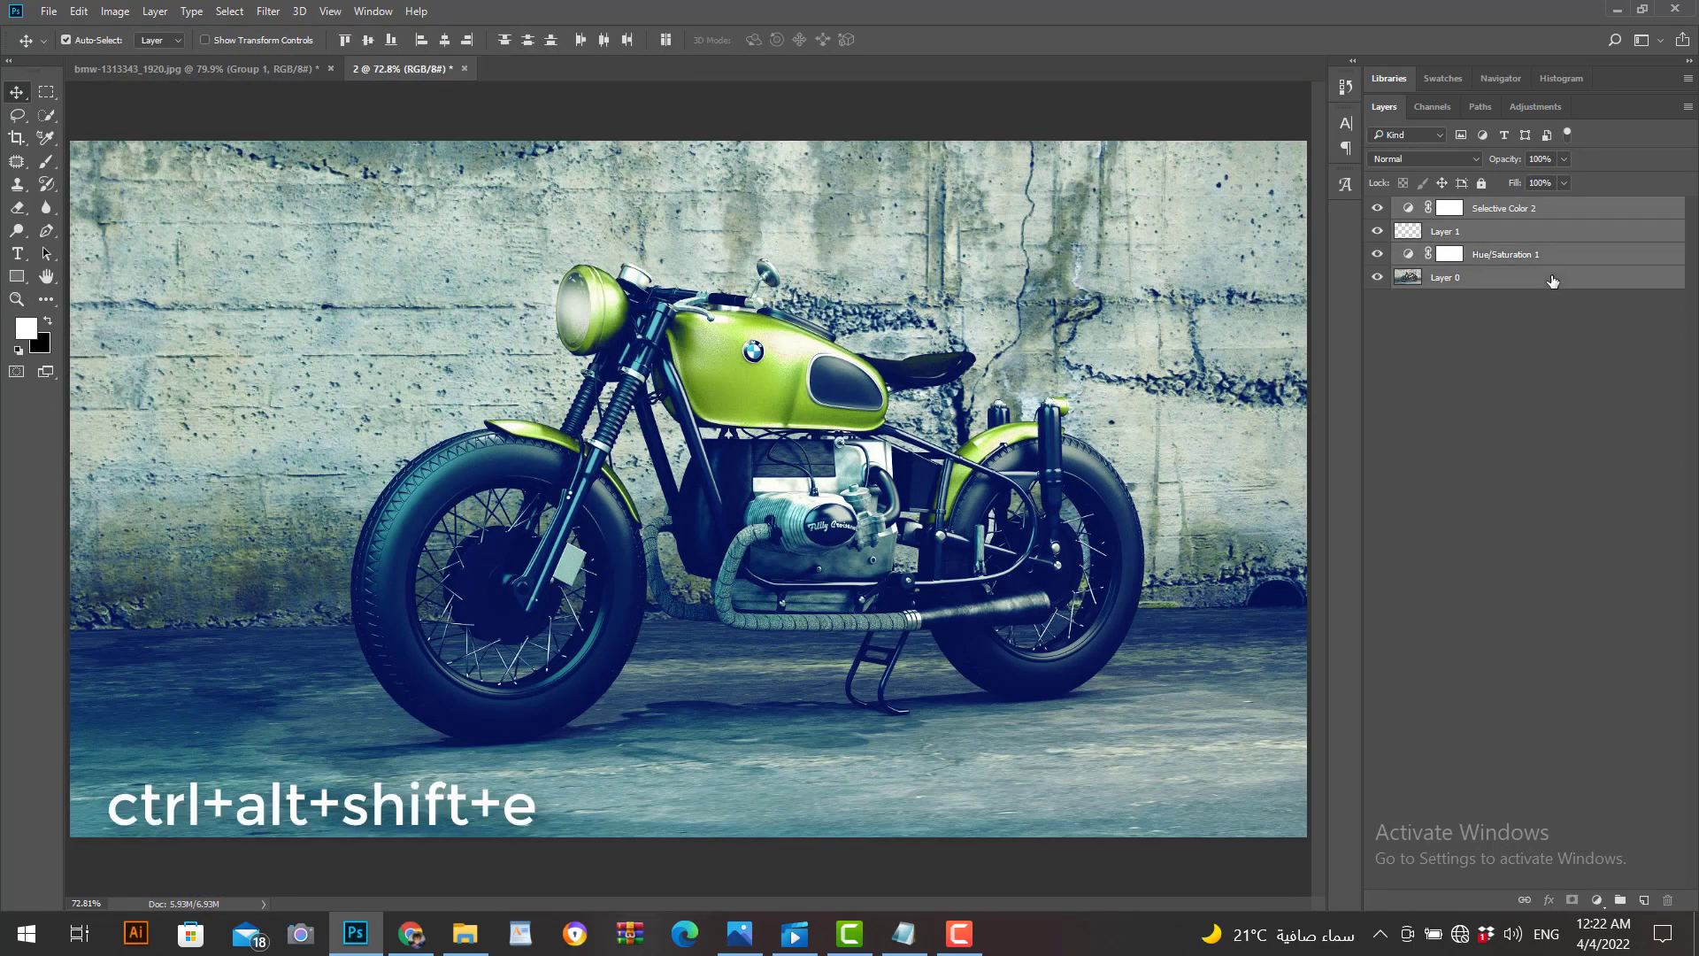
{"action": "key", "text": "ctrl+alt+shift+e"}
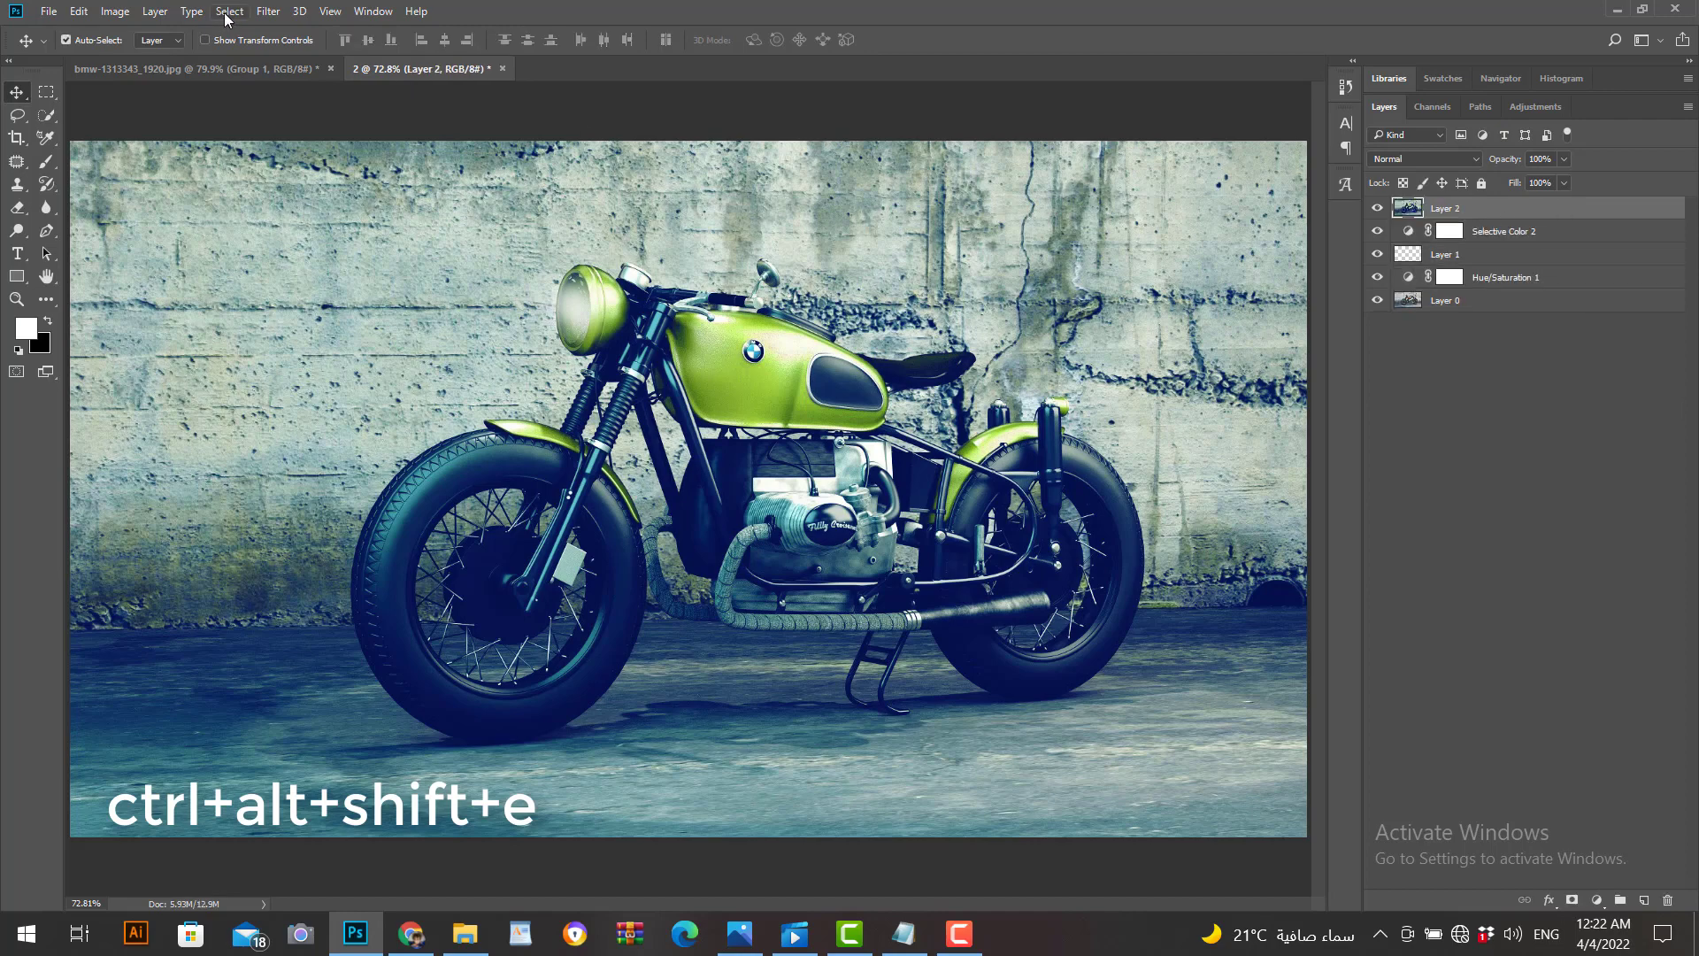
Step: Open the Camera Raw Filter on the merged layer and set the white balance by sampling the concrete wall
{"action": "left_click", "coordinate": [266, 12]}
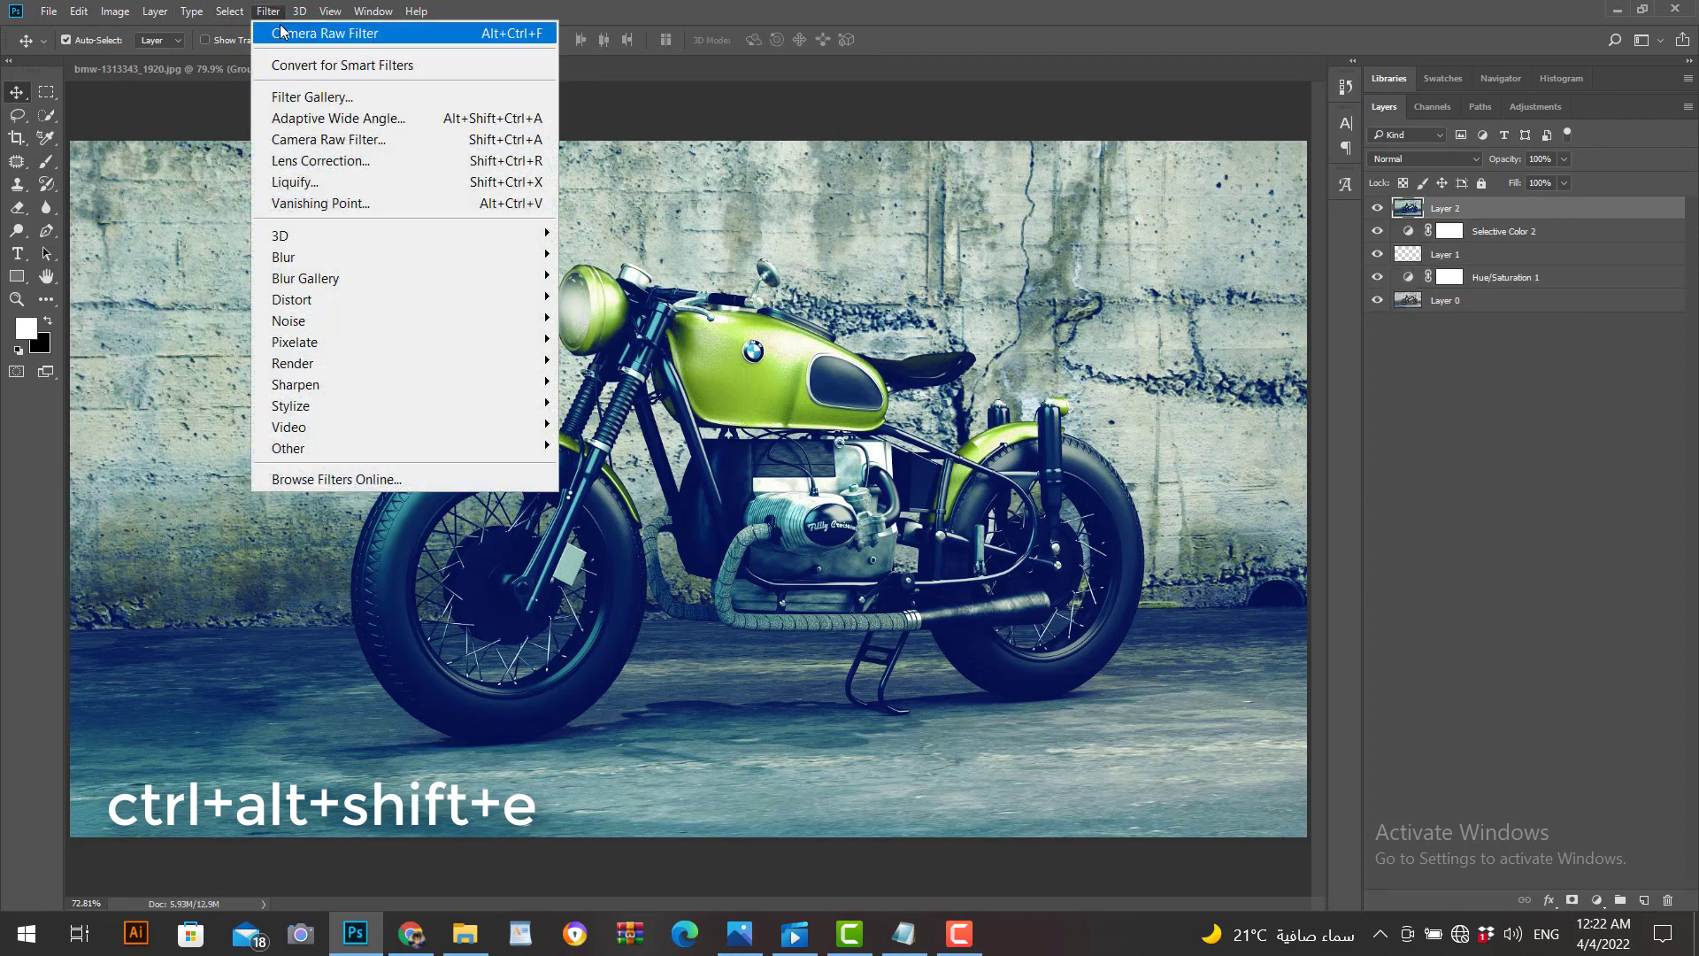
{"action": "left_click", "coordinate": [418, 140]}
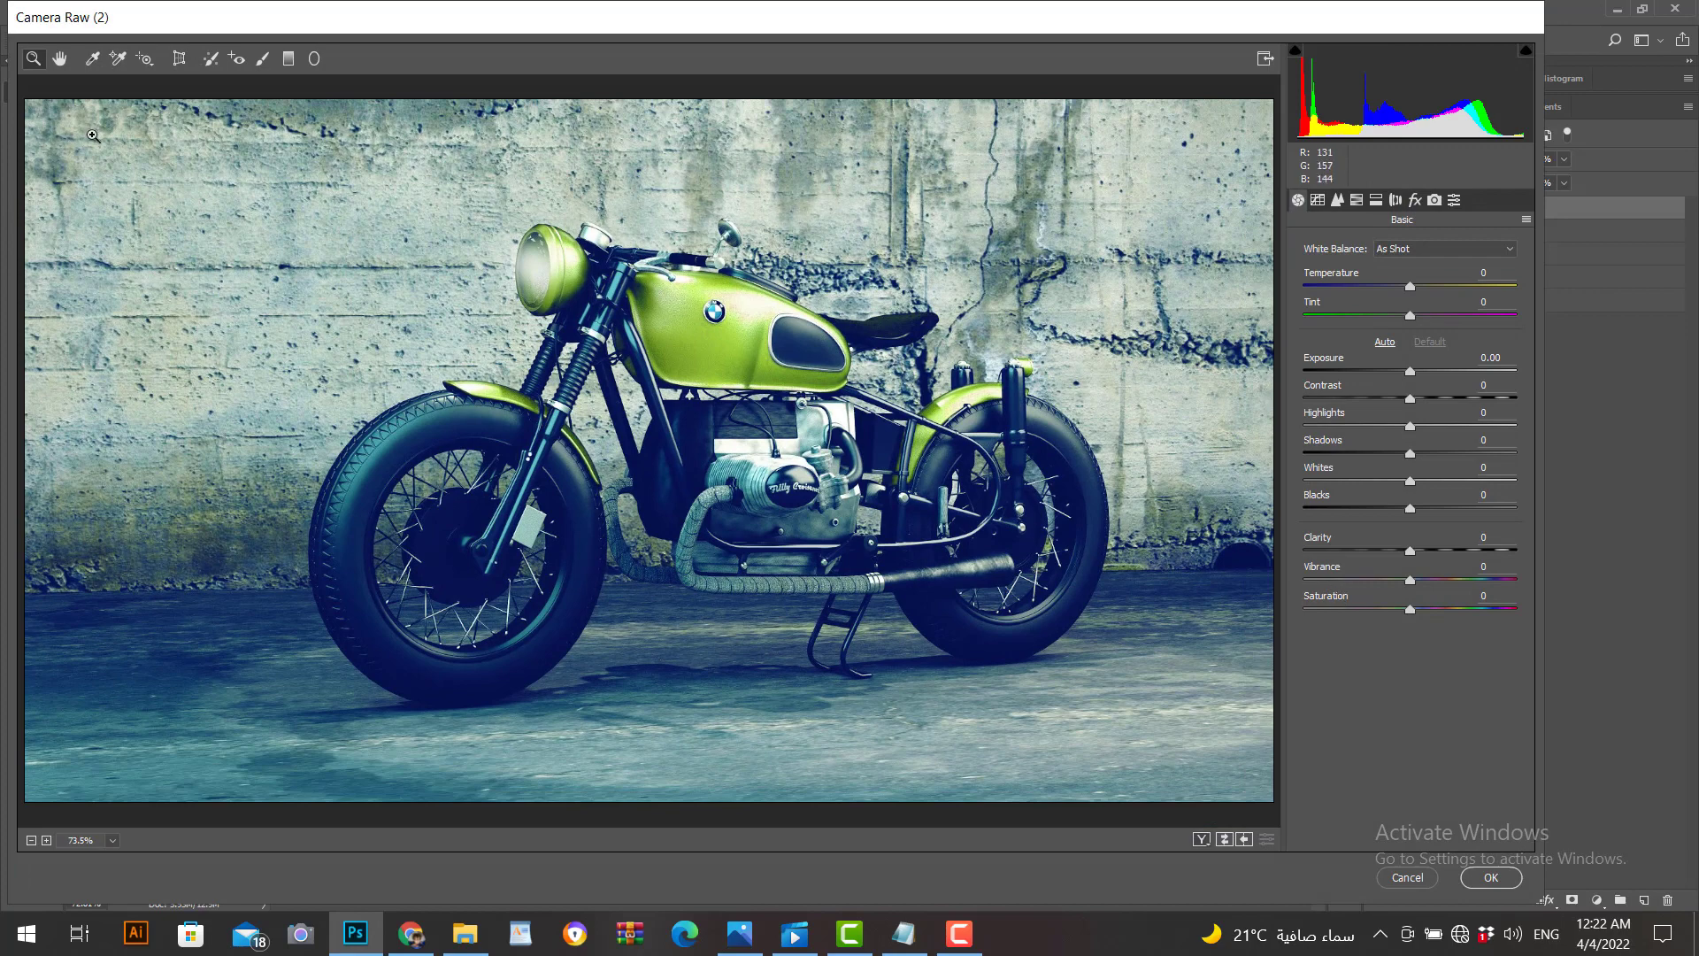
{"action": "left_click", "coordinate": [92, 59]}
{"action": "left_click", "coordinate": [355, 231]}
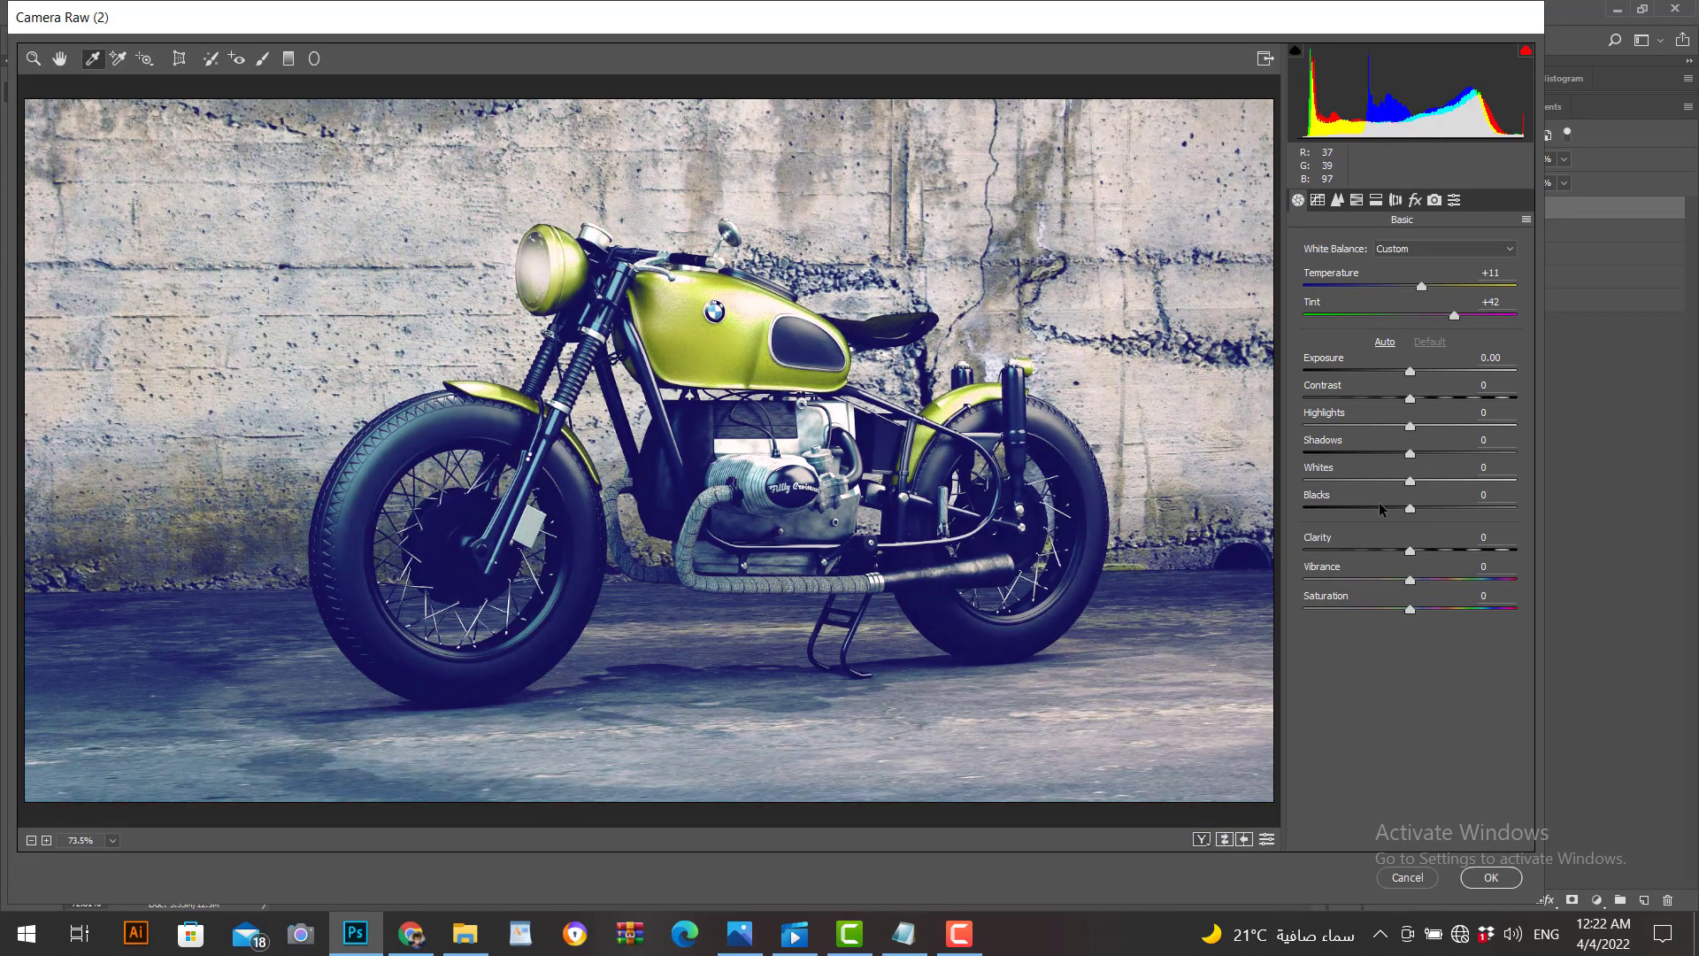
Step: Set the basic tone adjustments to Vibrance +28, Contrast +17, Saturation +7, Highlights -42, Shadows -17 and Clarity +1
{"action": "left_click_drag", "start_coordinate": [1410, 581], "coordinate": [1441, 582]}
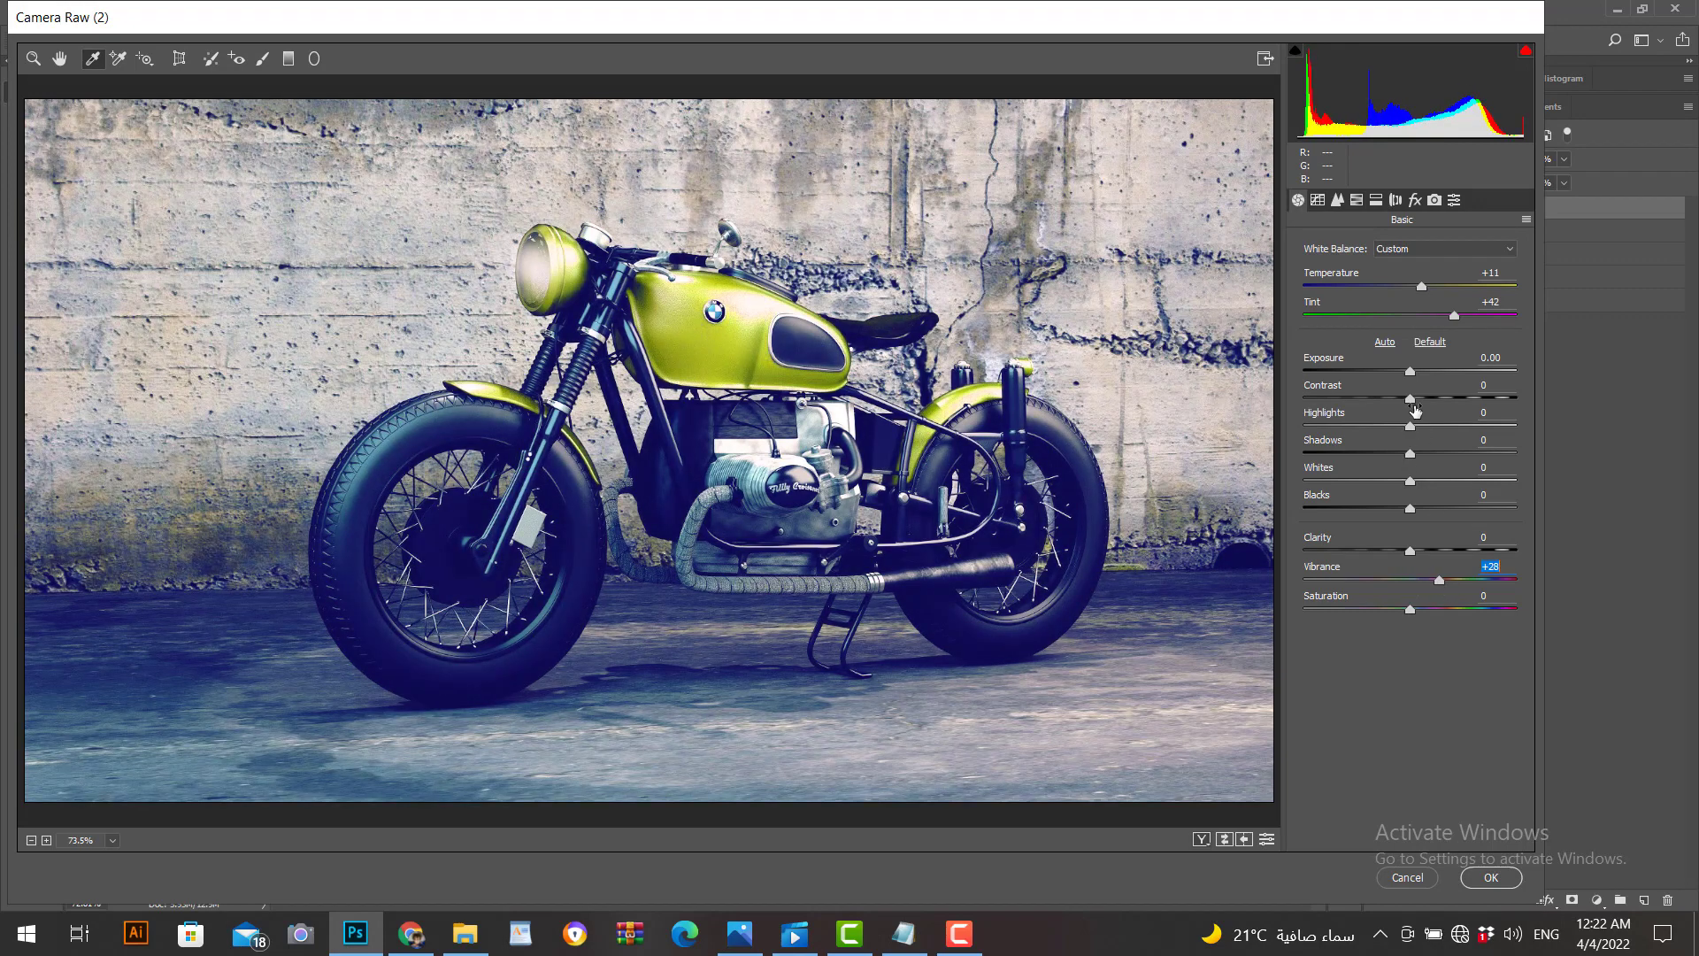
{"action": "left_click_drag", "start_coordinate": [1410, 399], "coordinate": [1429, 400]}
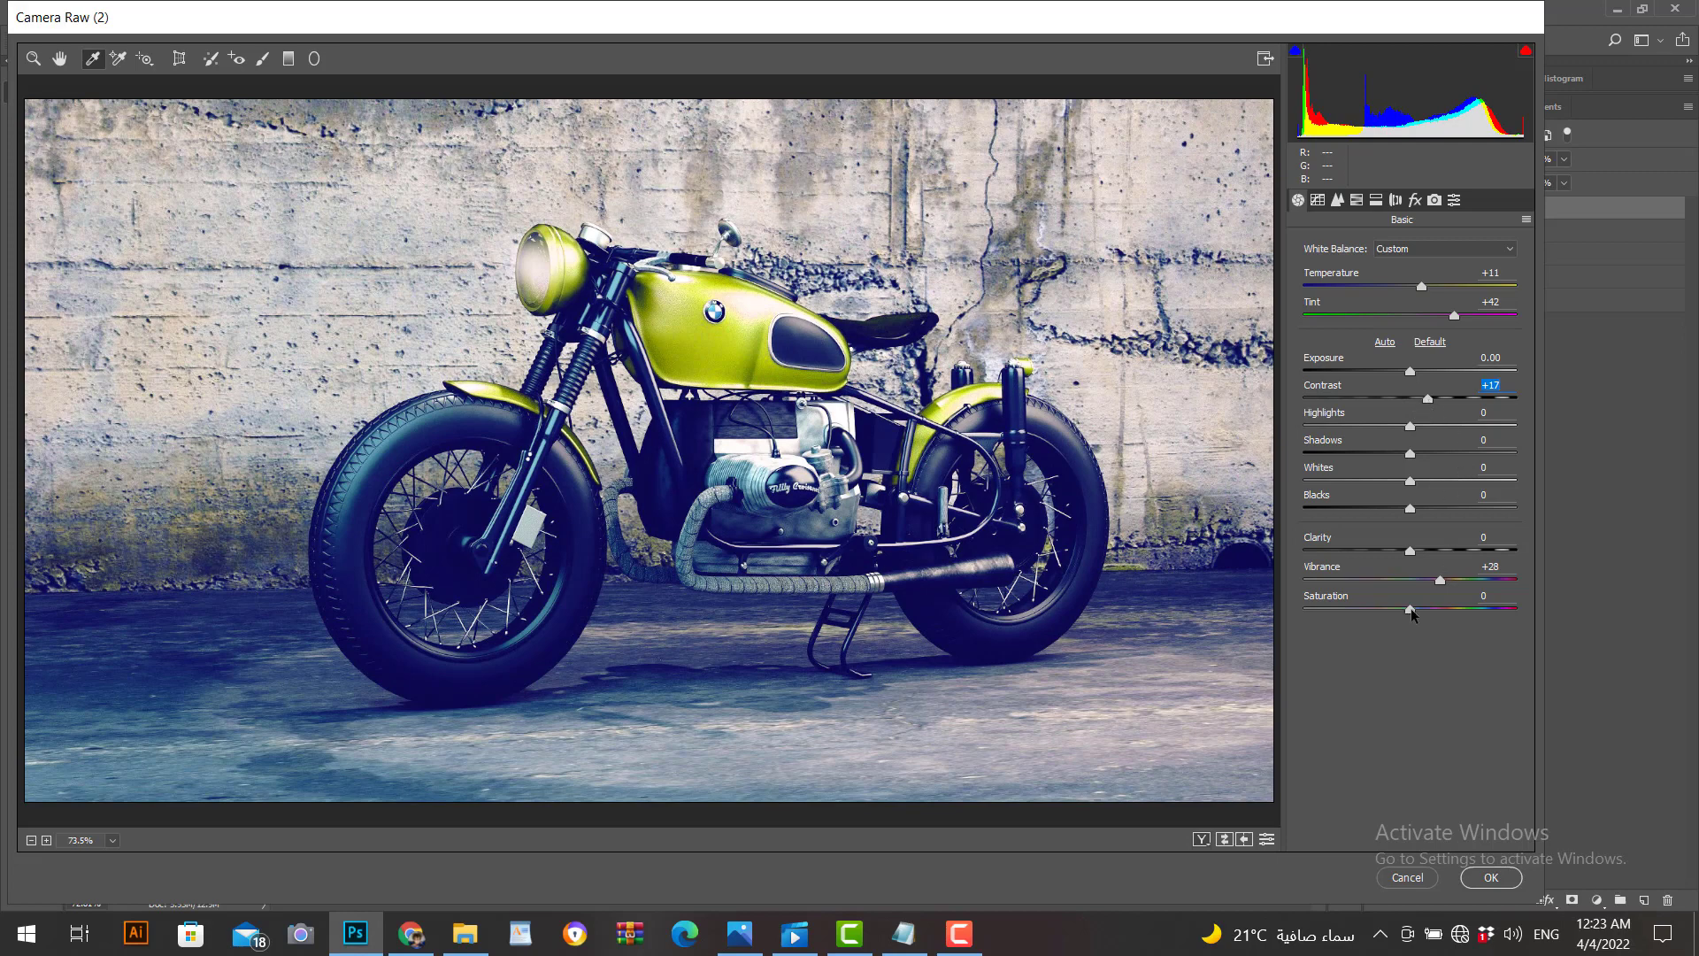
{"action": "left_click_drag", "start_coordinate": [1410, 610], "coordinate": [1421, 610]}
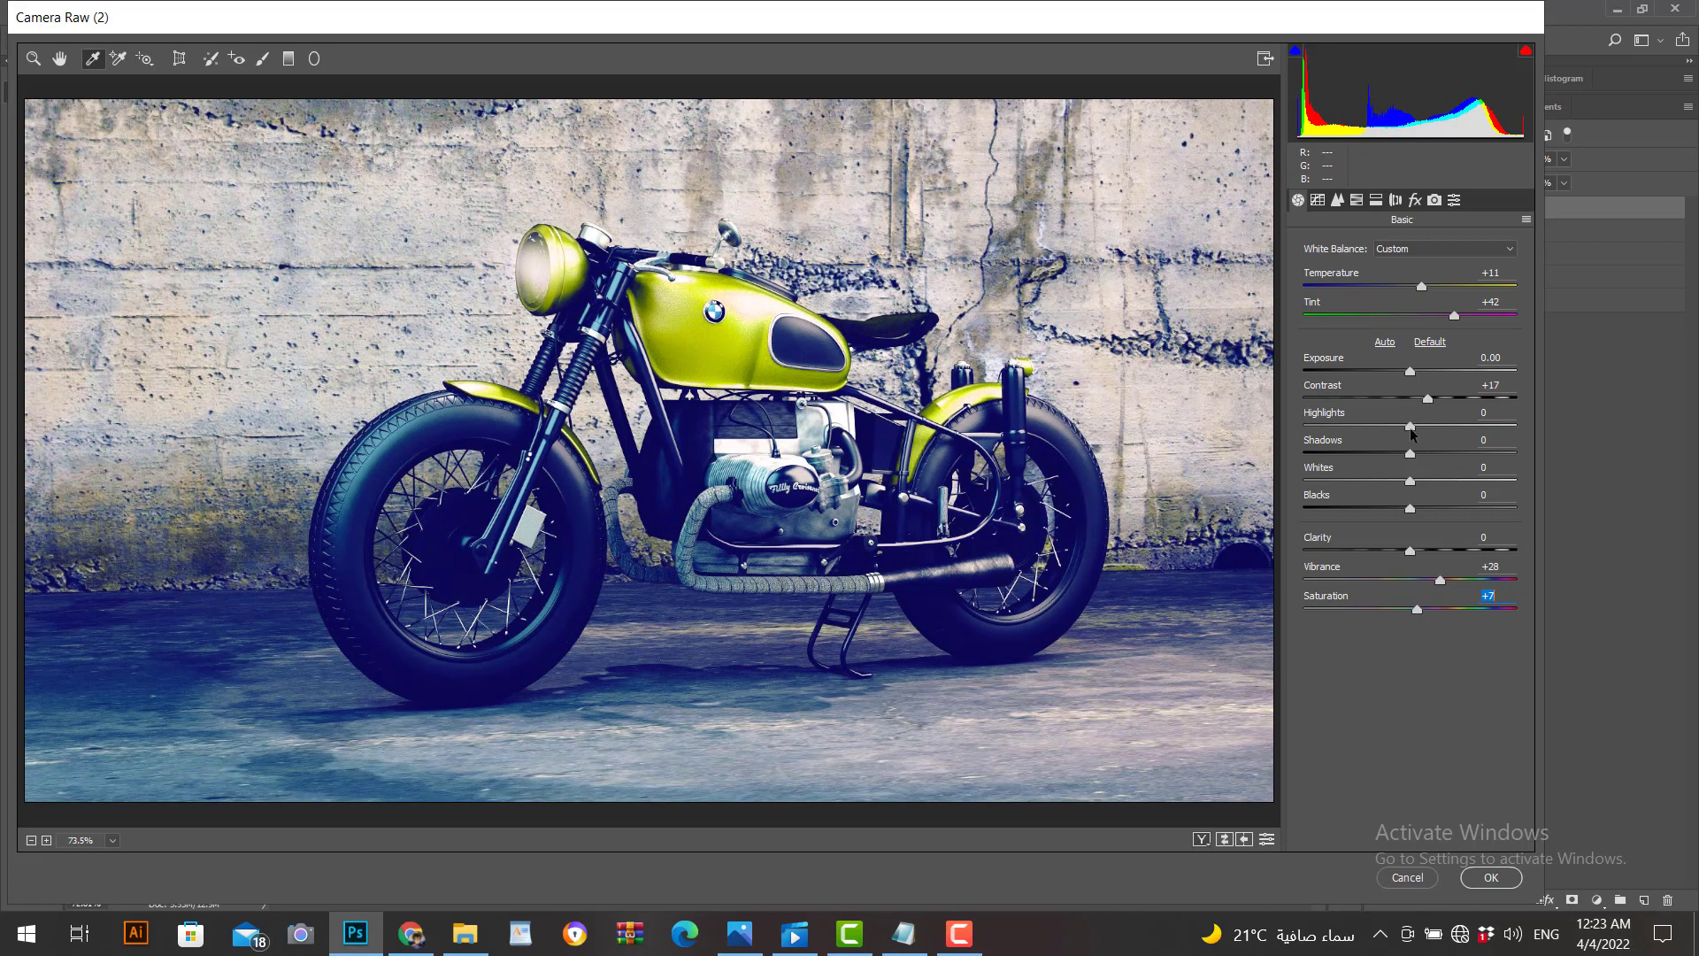
{"action": "mouse_move", "coordinate": [1410, 425]}
{"action": "left_mouse_down"}
{"action": "mouse_move", "coordinate": [1365, 427]}
{"action": "mouse_move", "coordinate": [1436, 451]}
{"action": "mouse_move", "coordinate": [1391, 453]}
{"action": "left_mouse_up"}
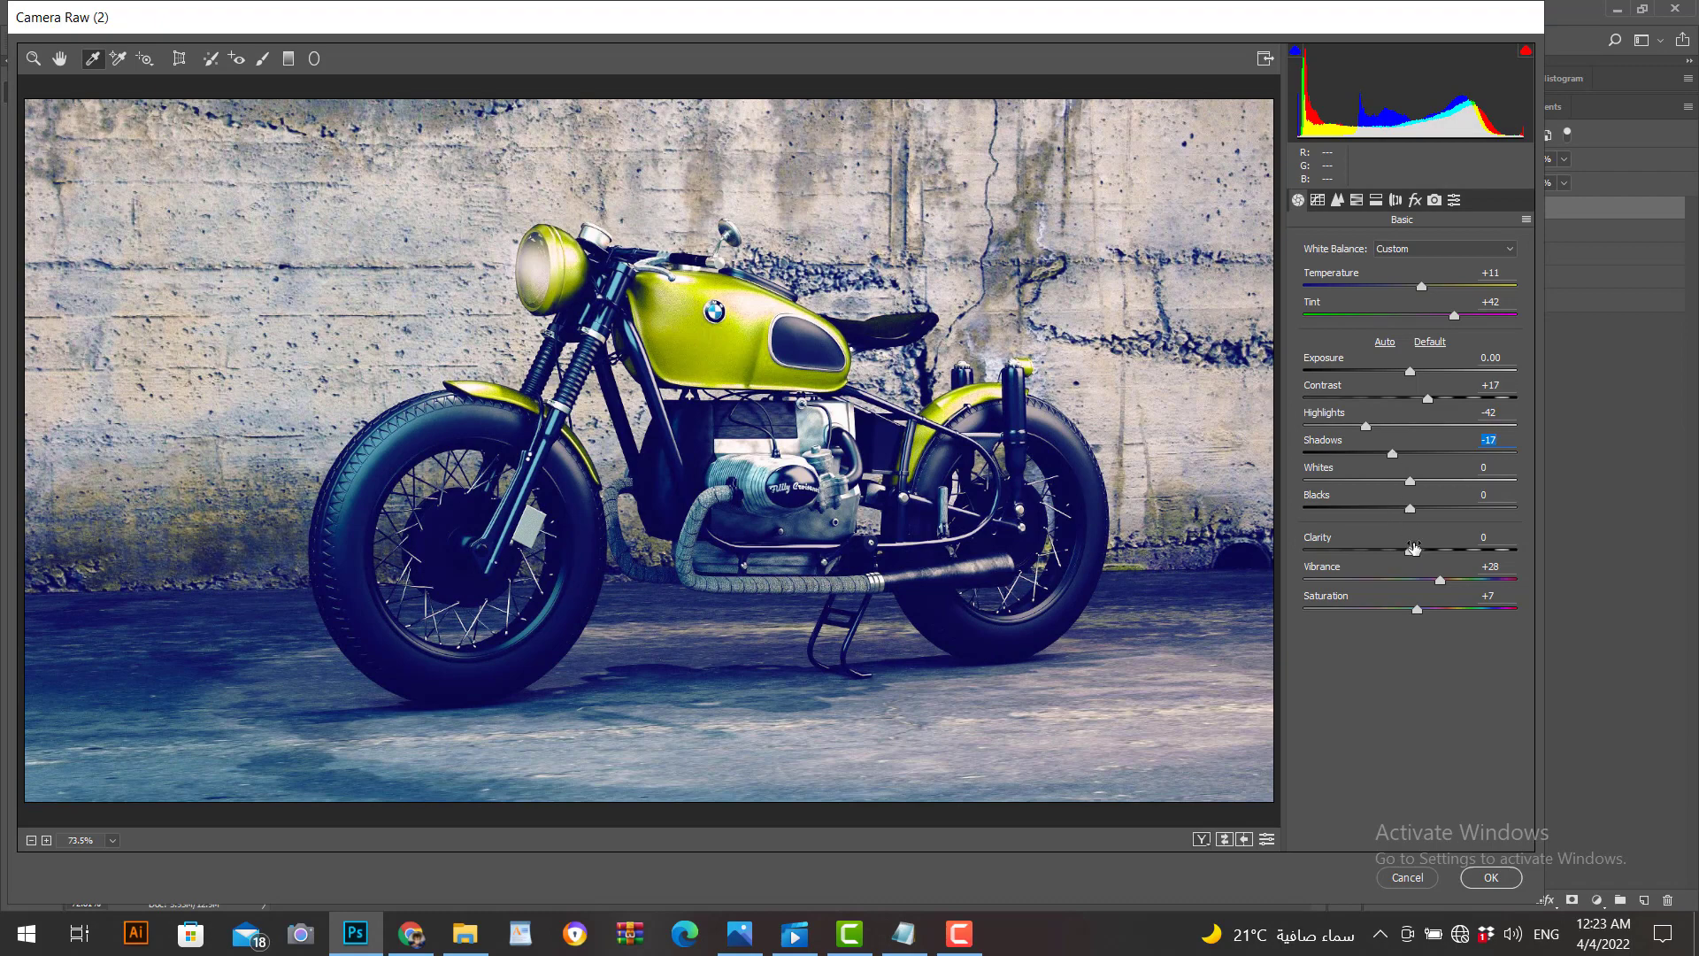
{"action": "mouse_move", "coordinate": [1409, 549]}
{"action": "left_mouse_down"}
{"action": "mouse_move", "coordinate": [1394, 549]}
{"action": "mouse_move", "coordinate": [1411, 552]}
{"action": "left_mouse_up"}
Step: Refine the white balance to Temperature +8 and Tint +38 by resampling neutral areas of the concrete wall
{"action": "left_click_drag", "start_coordinate": [1420, 289], "coordinate": [1414, 288]}
{"action": "left_click", "coordinate": [456, 304]}
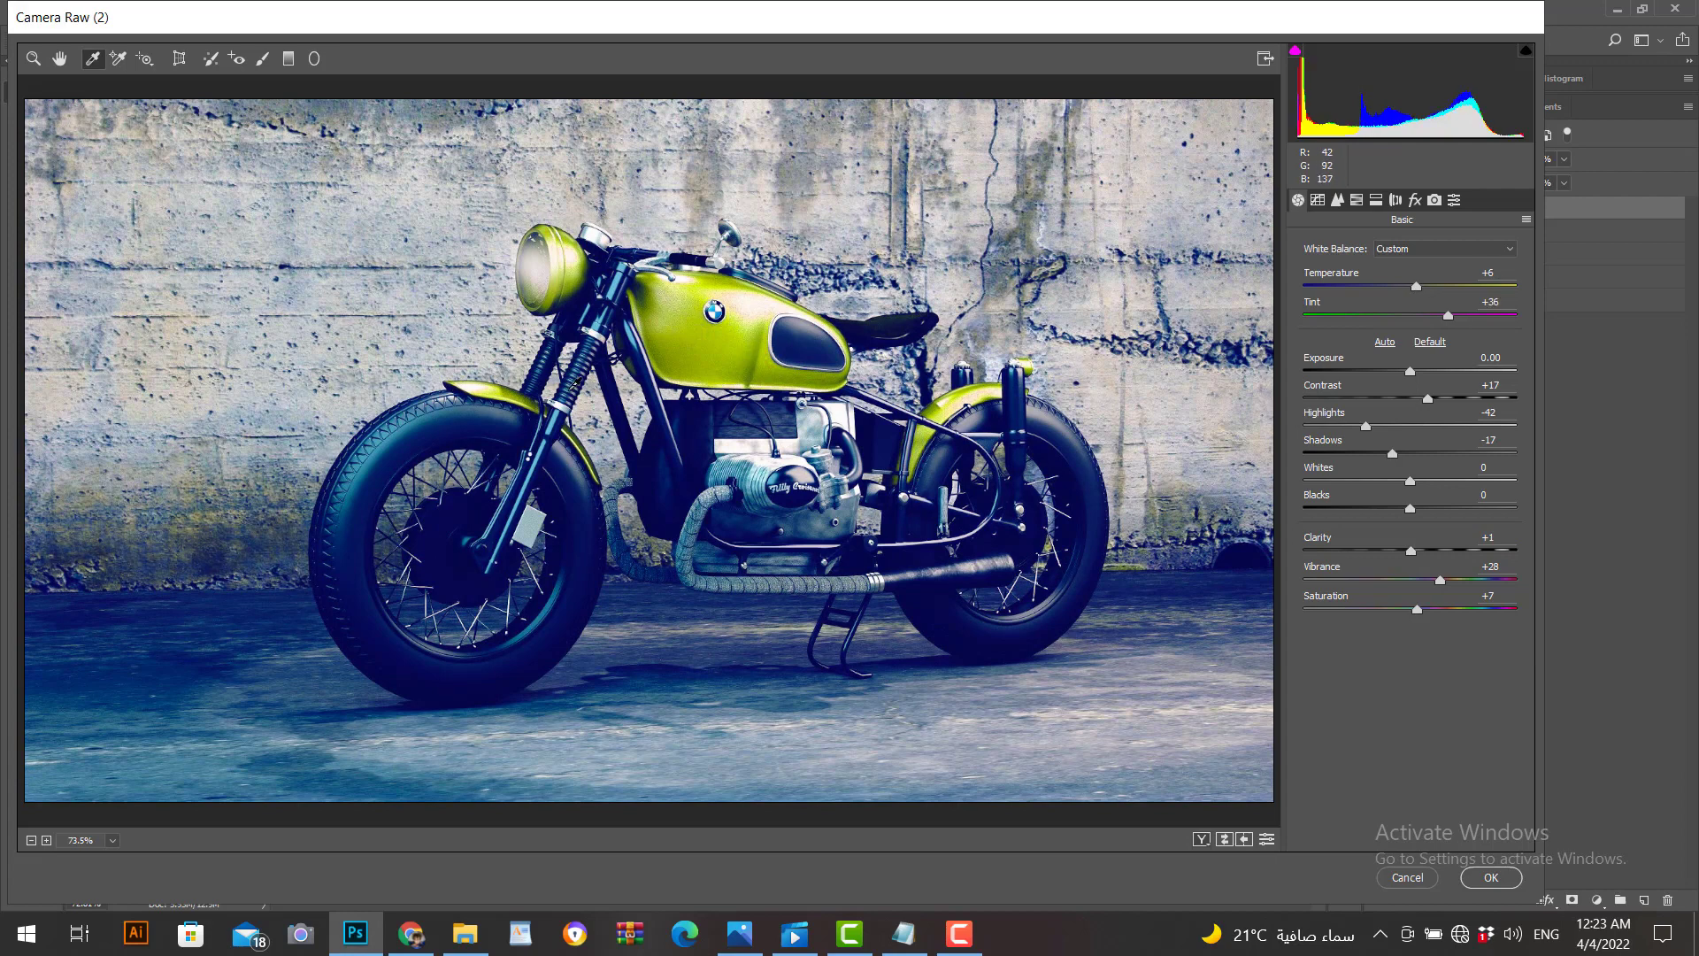
{"action": "left_click", "coordinate": [598, 404]}
{"action": "left_click", "coordinate": [785, 212]}
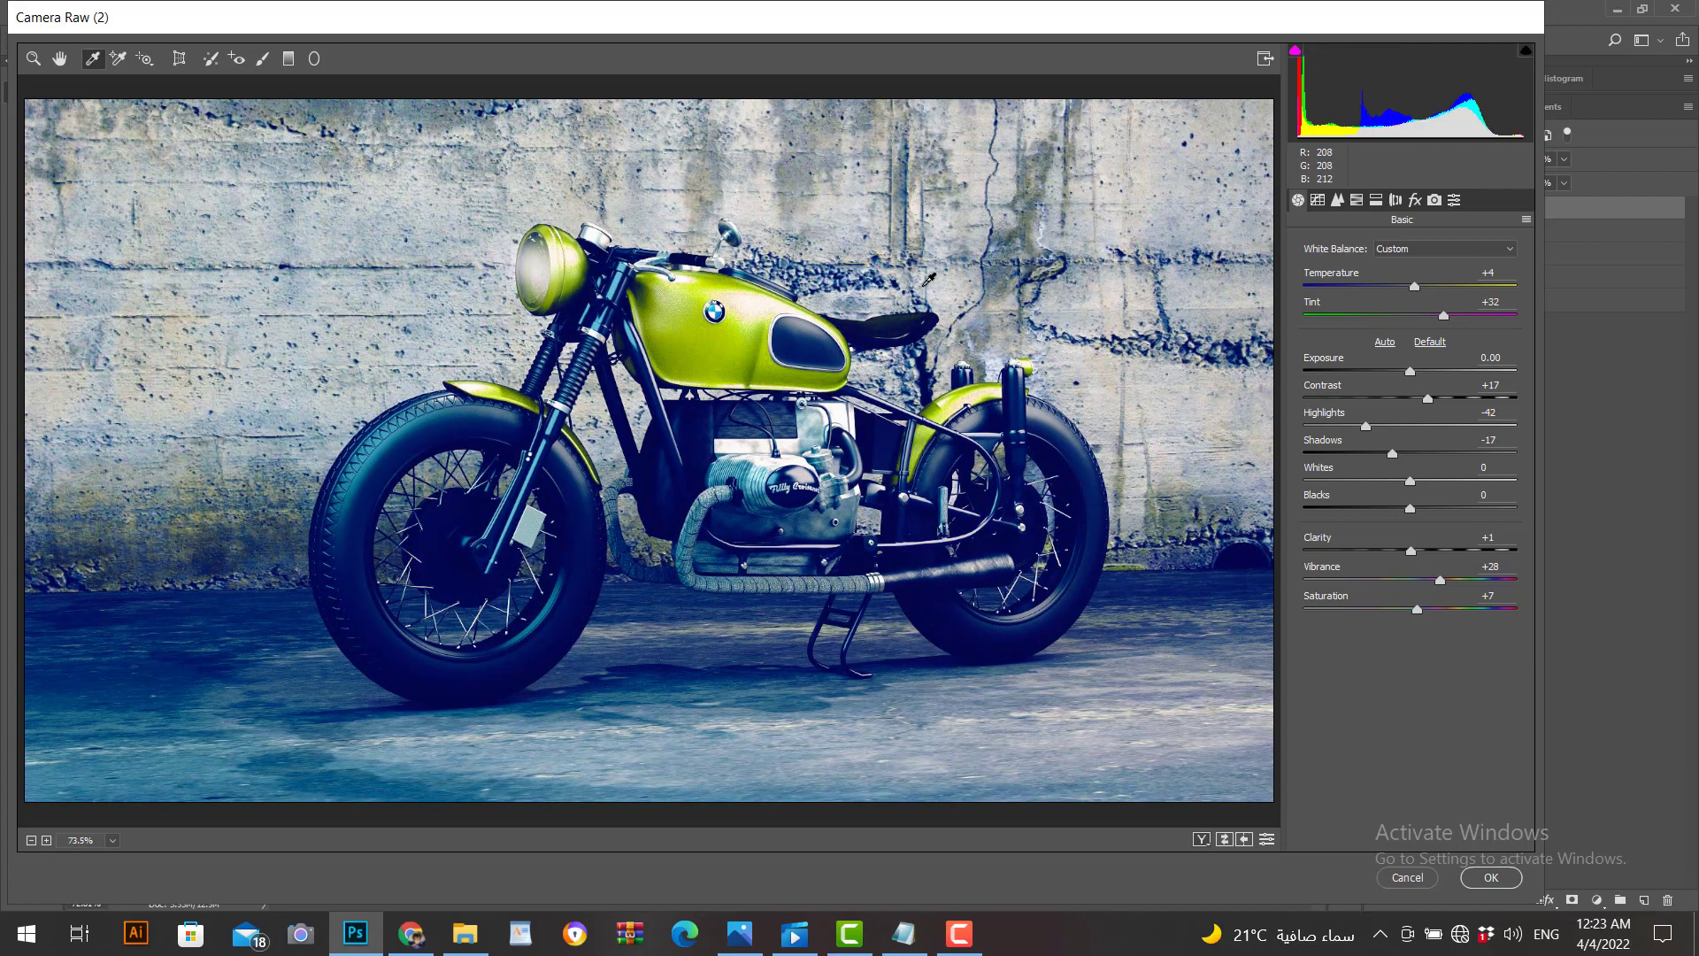
{"action": "left_click", "coordinate": [844, 247]}
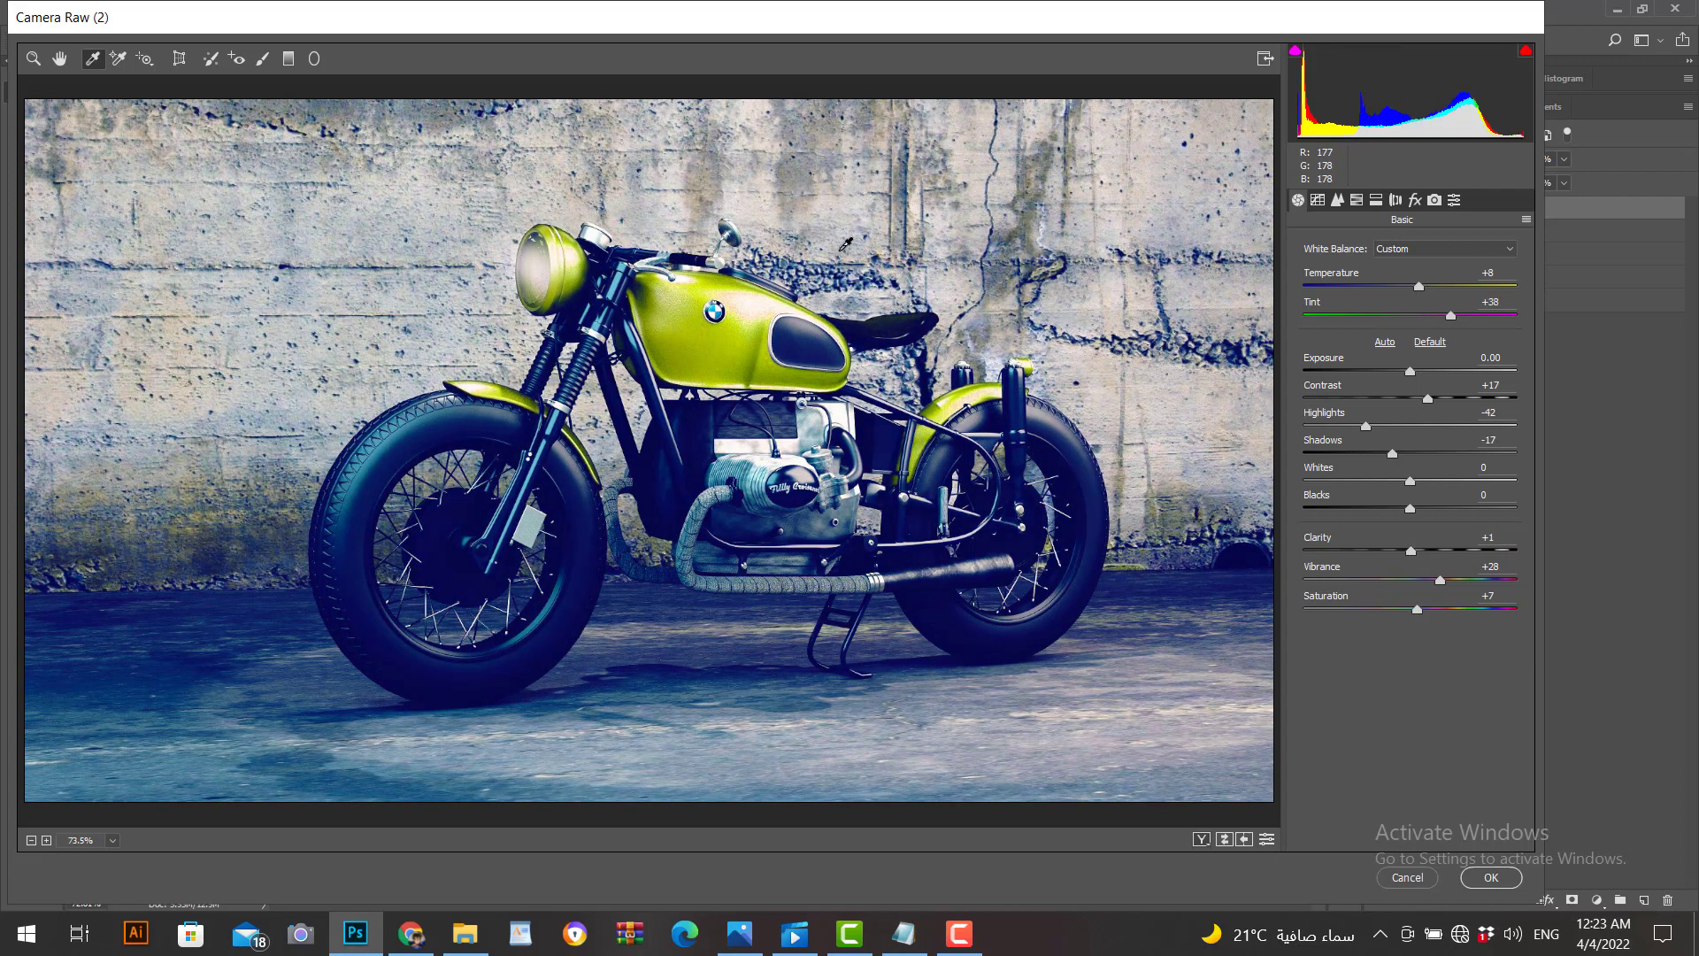
Step: Set the luminance noise reduction to 30 and the sharpening amount to 26
{"action": "left_click", "coordinate": [1314, 202]}
{"action": "left_click", "coordinate": [1339, 203]}
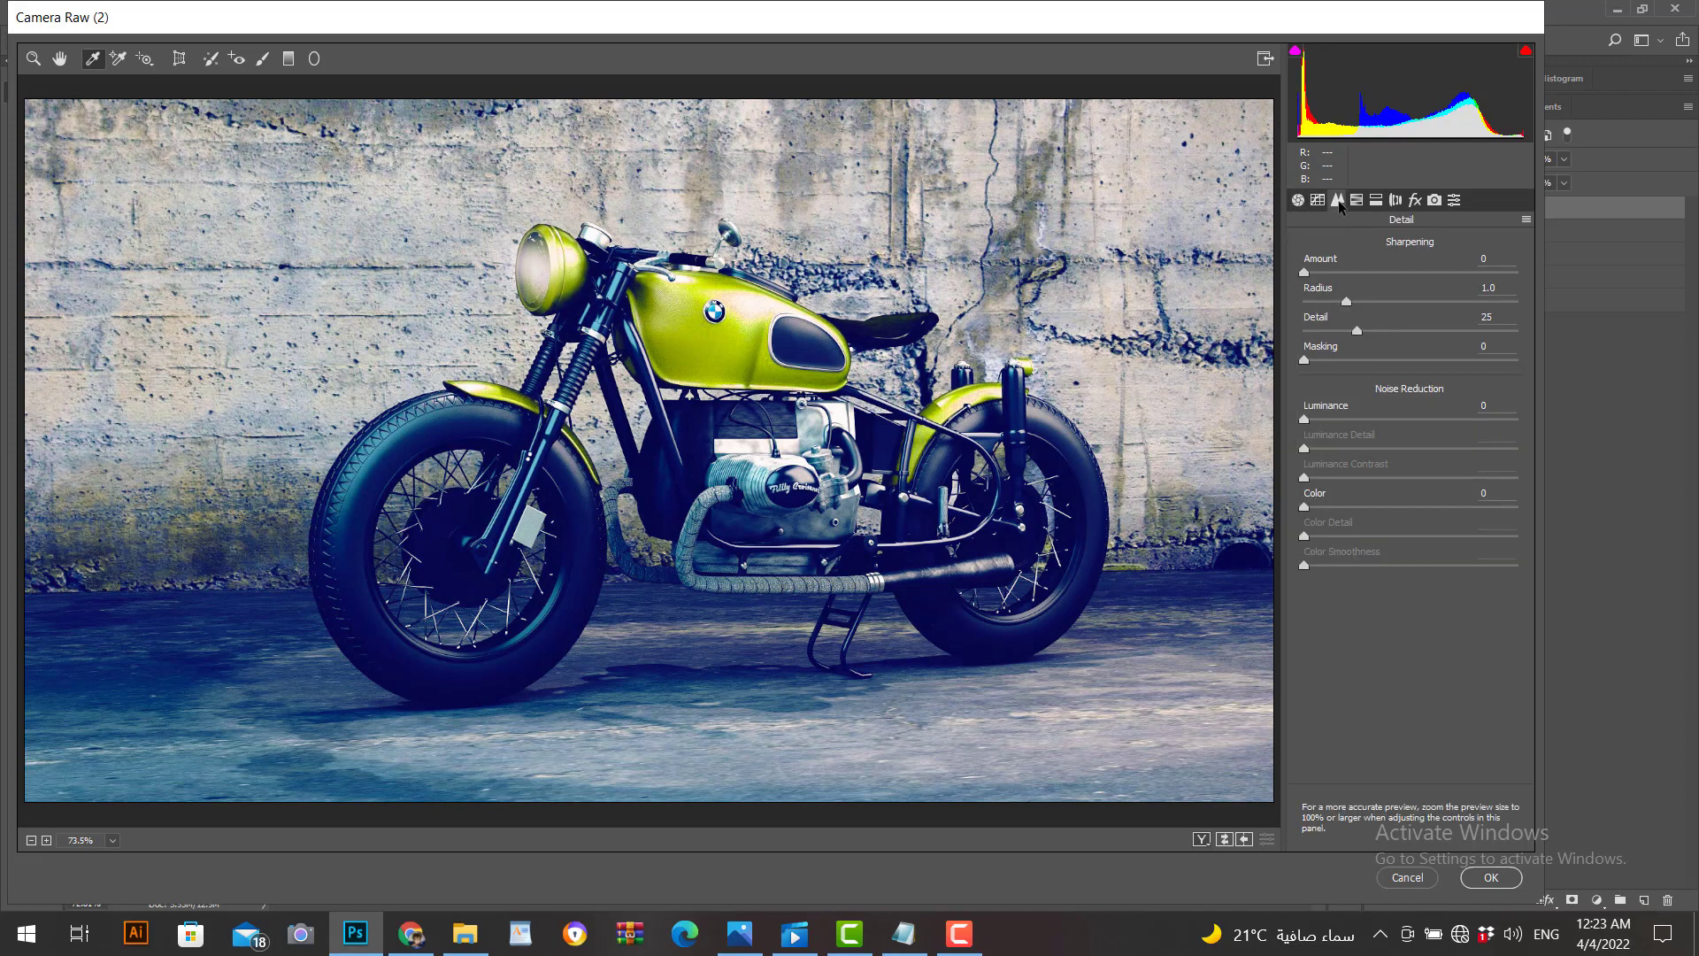
{"action": "left_click_drag", "start_coordinate": [1306, 423], "coordinate": [1364, 423]}
{"action": "left_click_drag", "start_coordinate": [1304, 272], "coordinate": [1337, 278]}
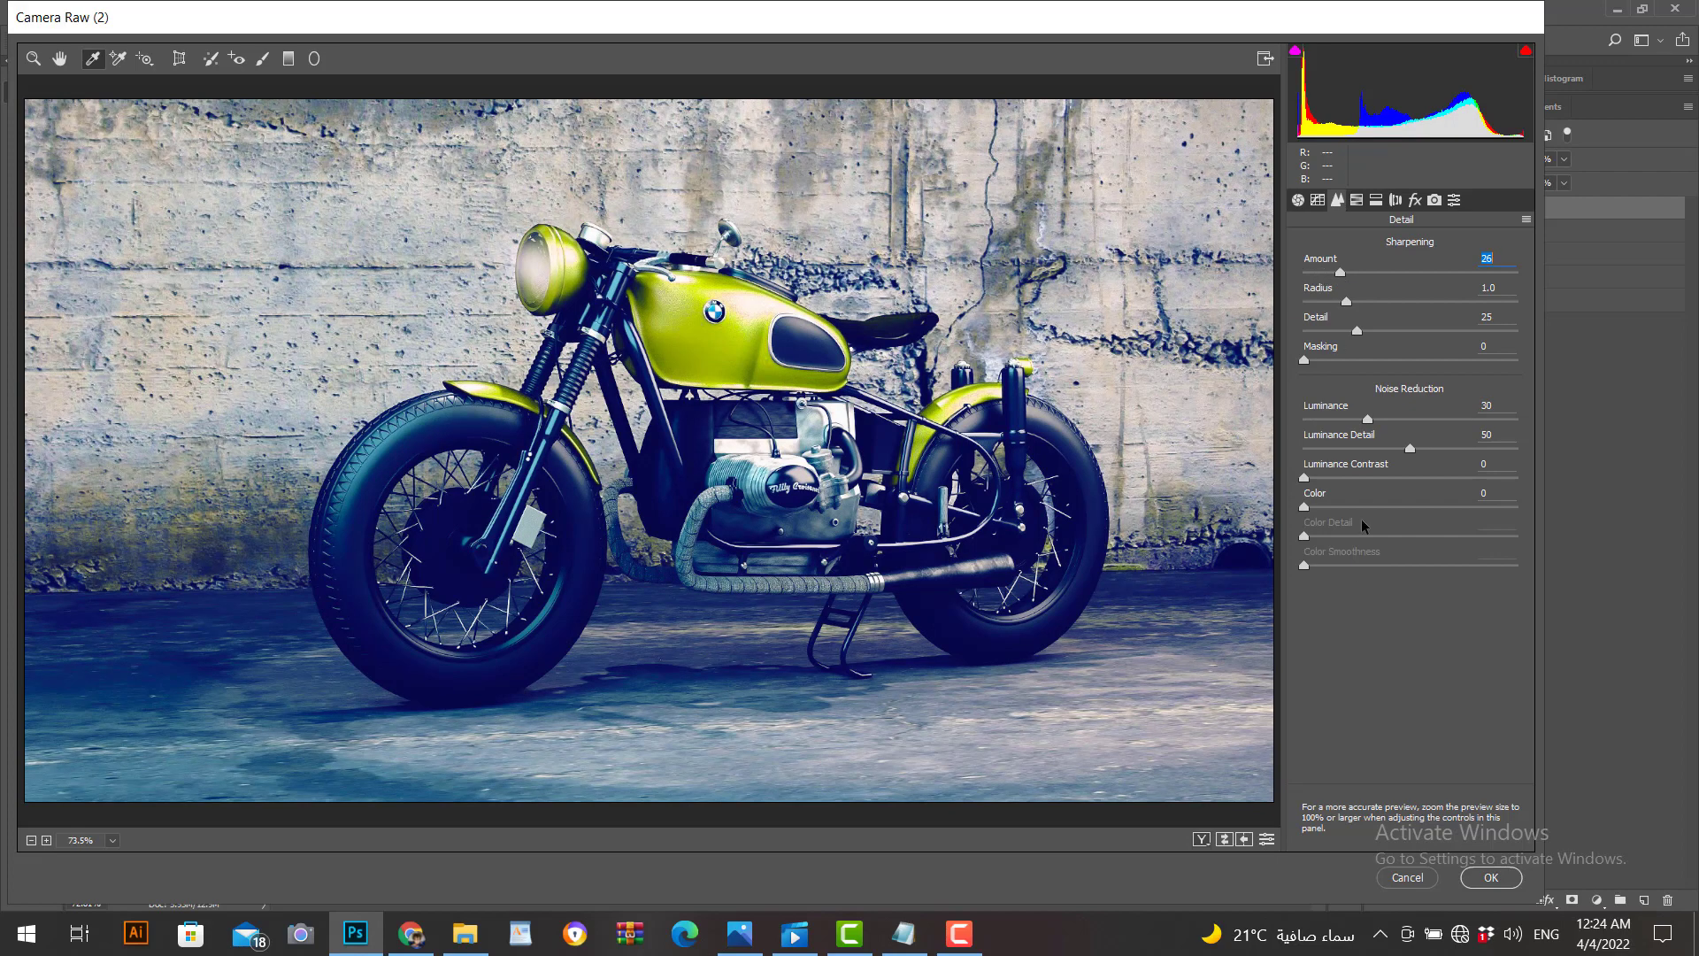
Step: Adjust the HSL saturation to Greens +16, Aquas +26, Blues -28, Reds +15 and Purples +19
{"action": "left_click", "coordinate": [1357, 200]}
{"action": "left_click_drag", "start_coordinate": [1412, 424], "coordinate": [1377, 485]}
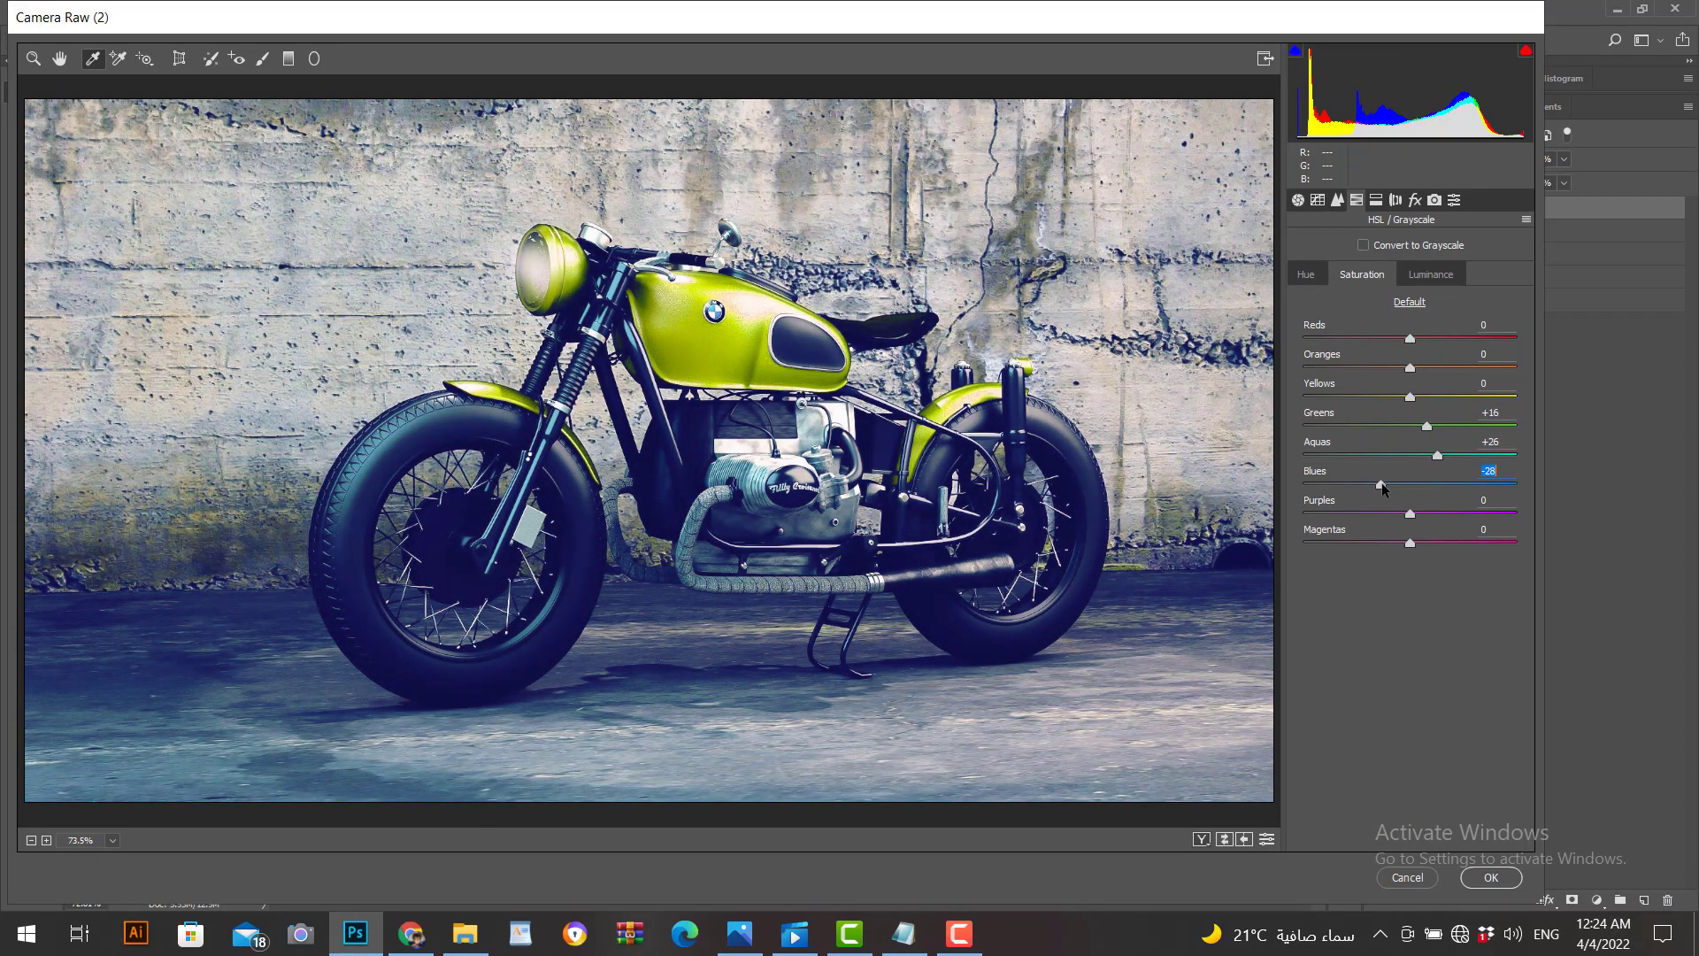
{"action": "left_click_drag", "start_coordinate": [1410, 339], "coordinate": [1425, 341]}
{"action": "left_click_drag", "start_coordinate": [1411, 513], "coordinate": [1430, 515]}
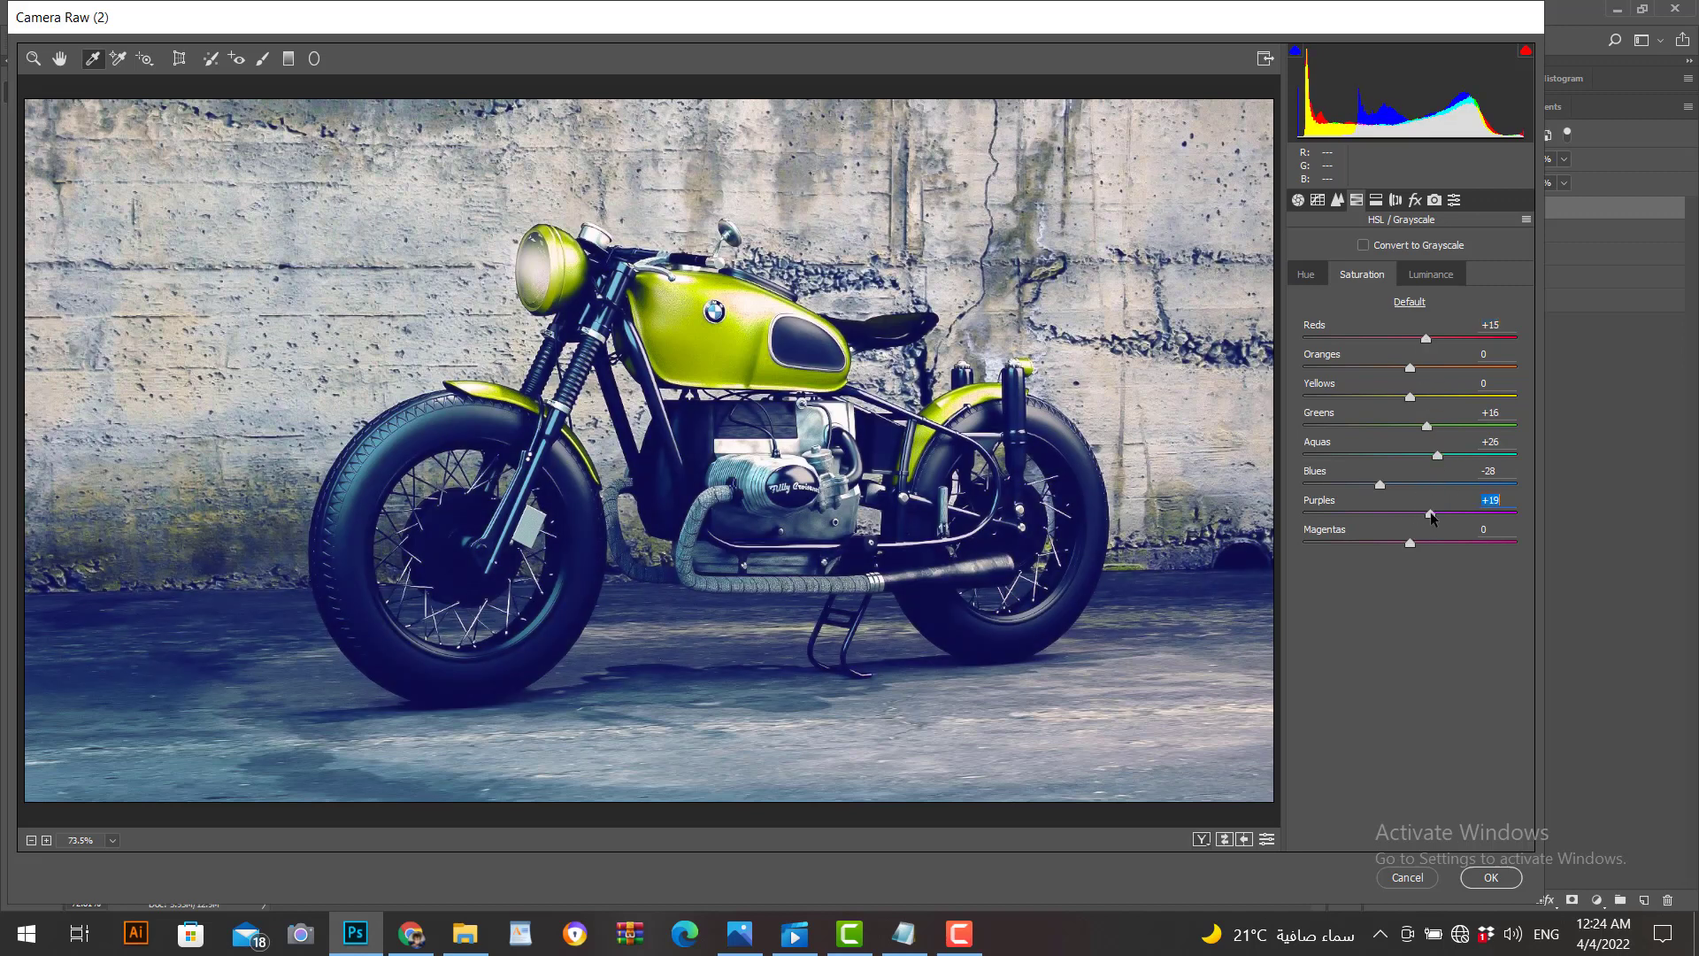
Step: Split-tone the photo with highlights at hue 215, saturation 9 and shadows at hue 66, saturation 11
{"action": "left_click", "coordinate": [1395, 201]}
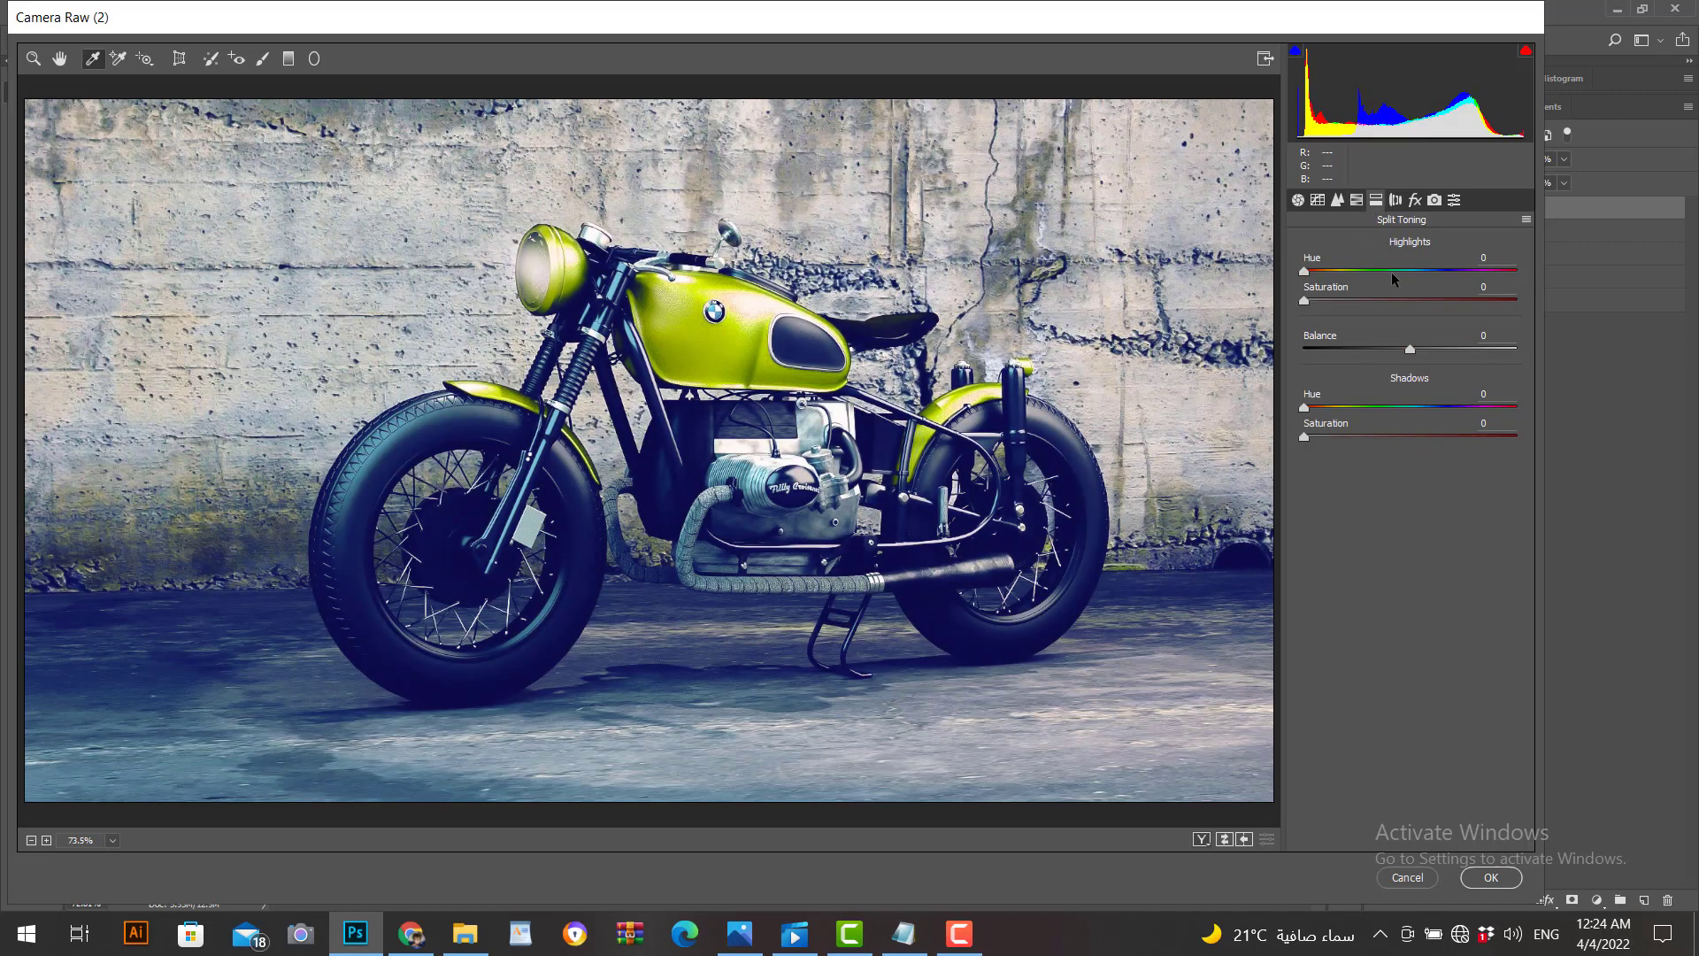
{"action": "left_click", "coordinate": [1430, 272]}
{"action": "left_click", "coordinate": [1323, 300]}
{"action": "left_click", "coordinate": [1342, 407]}
{"action": "left_click", "coordinate": [1327, 436]}
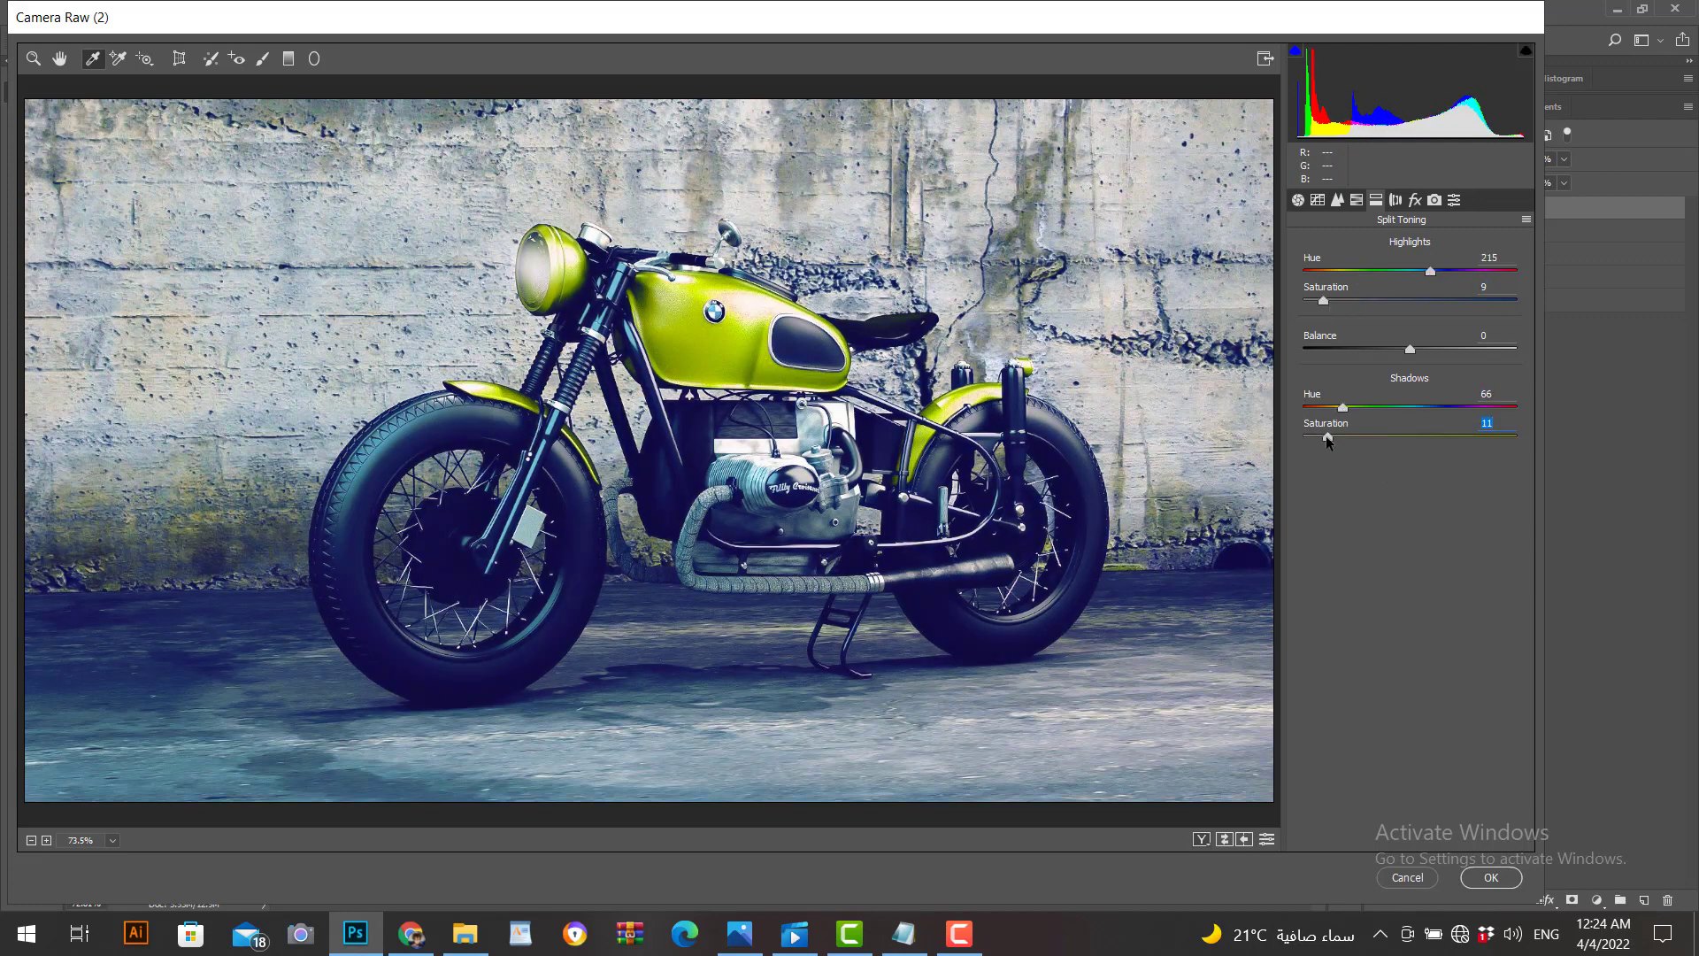
Step: Add a slight positive dehaze and darken the photo's corners with a mild negative post-crop vignette
{"action": "left_click", "coordinate": [1415, 200]}
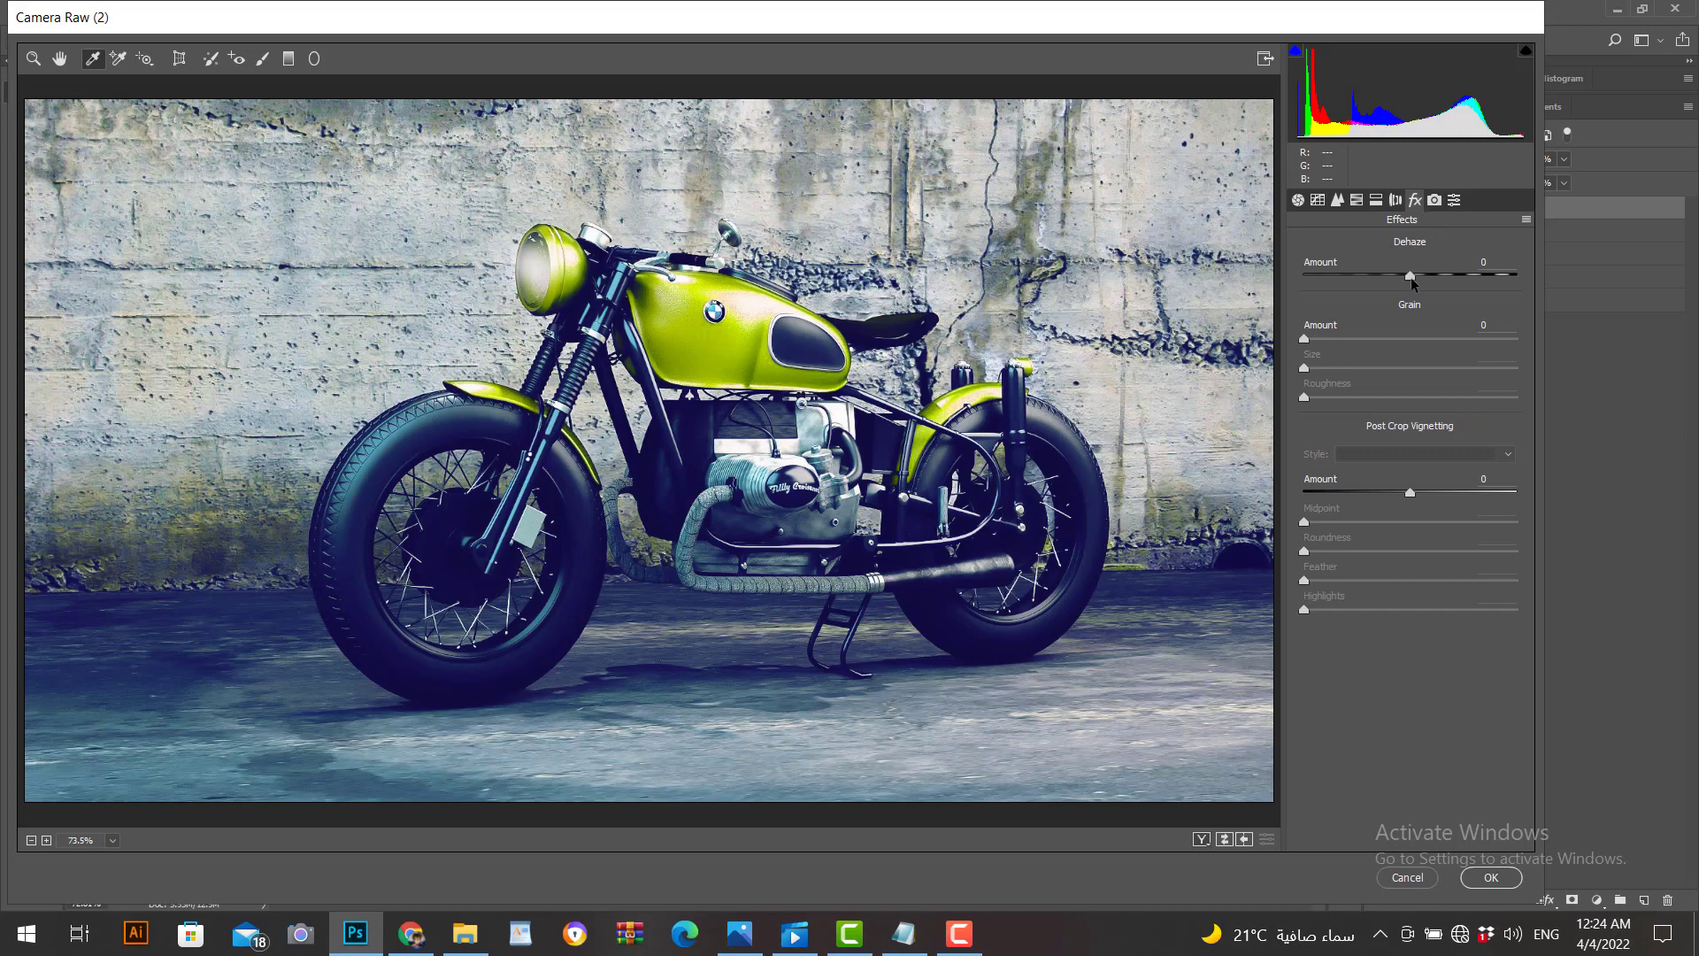
{"action": "left_click_drag", "start_coordinate": [1410, 277], "coordinate": [1415, 276]}
{"action": "left_click", "coordinate": [1401, 493]}
{"action": "left_click_drag", "start_coordinate": [1401, 493], "coordinate": [1386, 493]}
Step: Calibrate the shadows tint to +11 and the blue primary to hue +22 and saturation +3, and apply the Camera Raw filter
{"action": "left_click", "coordinate": [1434, 200]}
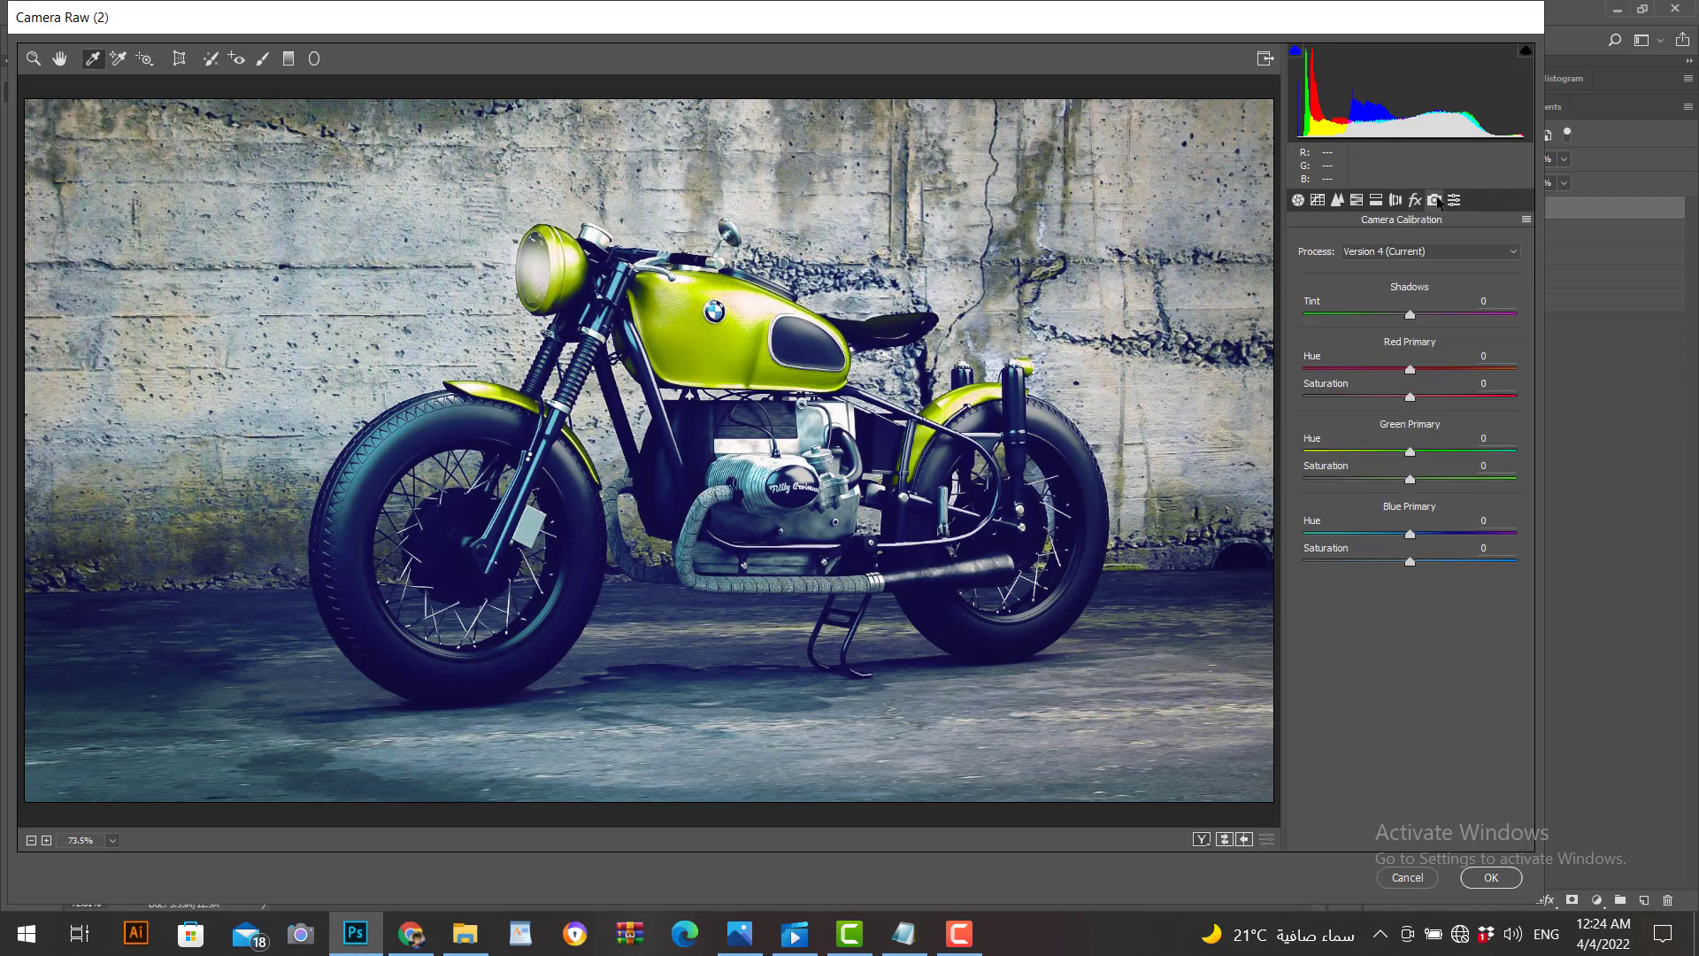
{"action": "left_click_drag", "start_coordinate": [1411, 314], "coordinate": [1421, 313]}
{"action": "mouse_move", "coordinate": [1411, 533]}
{"action": "left_mouse_down"}
{"action": "mouse_move", "coordinate": [1390, 533]}
{"action": "mouse_move", "coordinate": [1433, 534]}
{"action": "mouse_move", "coordinate": [1413, 561]}
{"action": "left_mouse_up"}
{"action": "left_click", "coordinate": [1431, 561]}
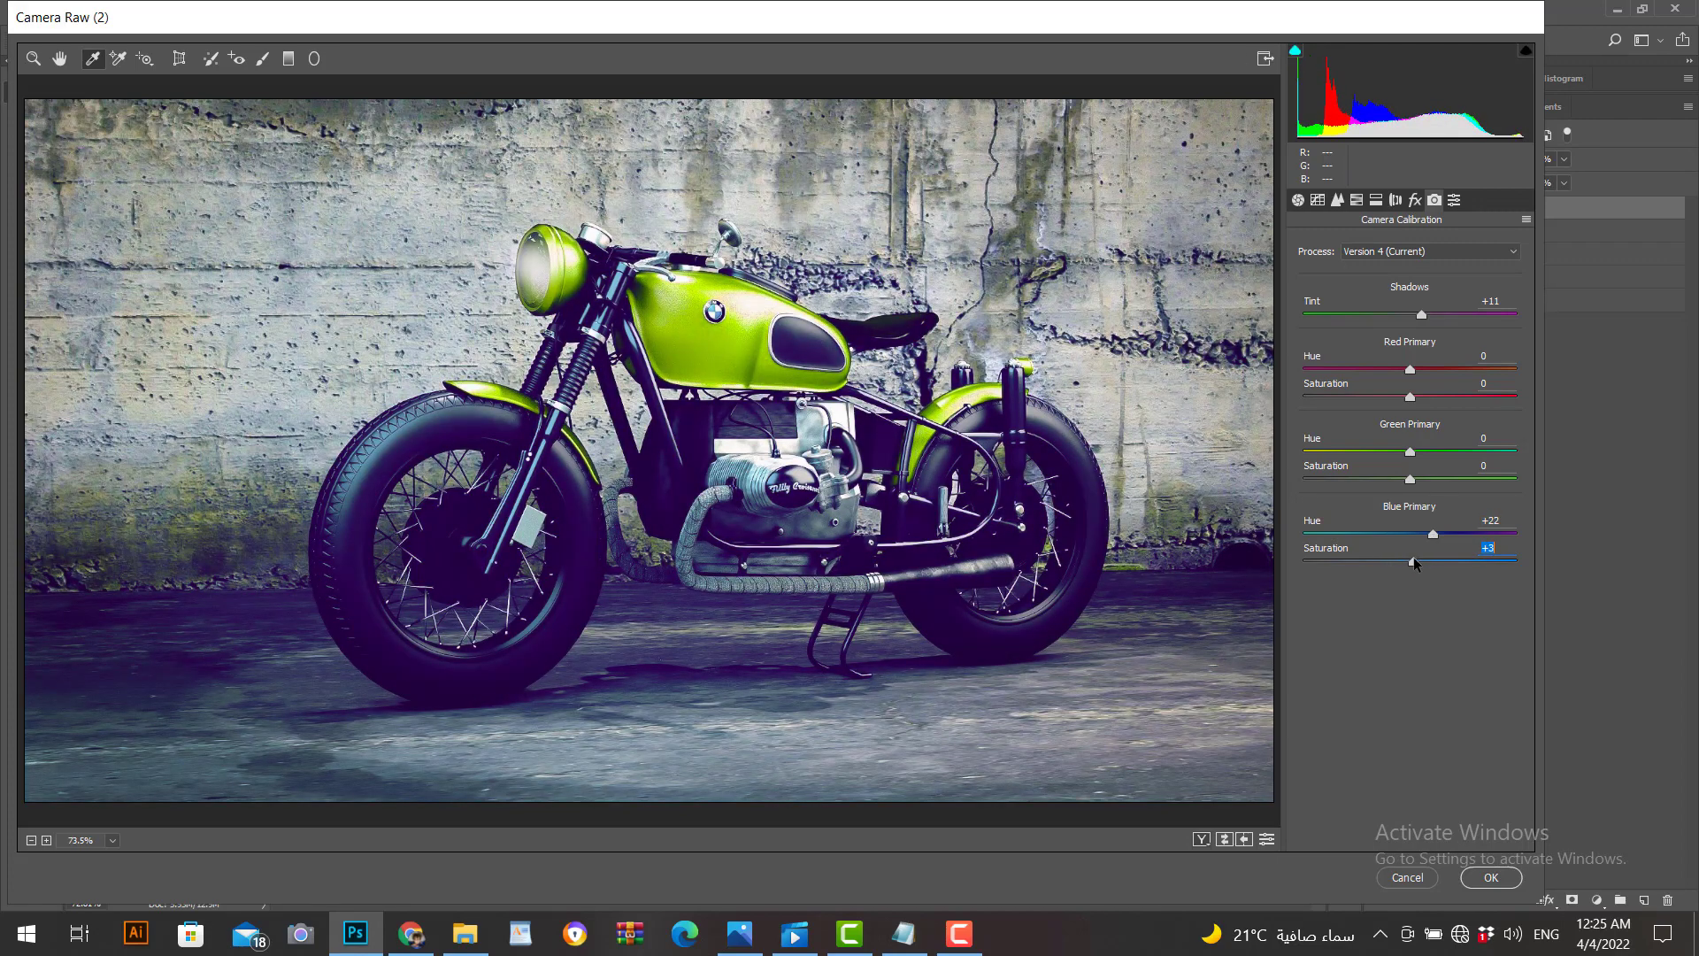
{"action": "left_click", "coordinate": [1477, 879]}
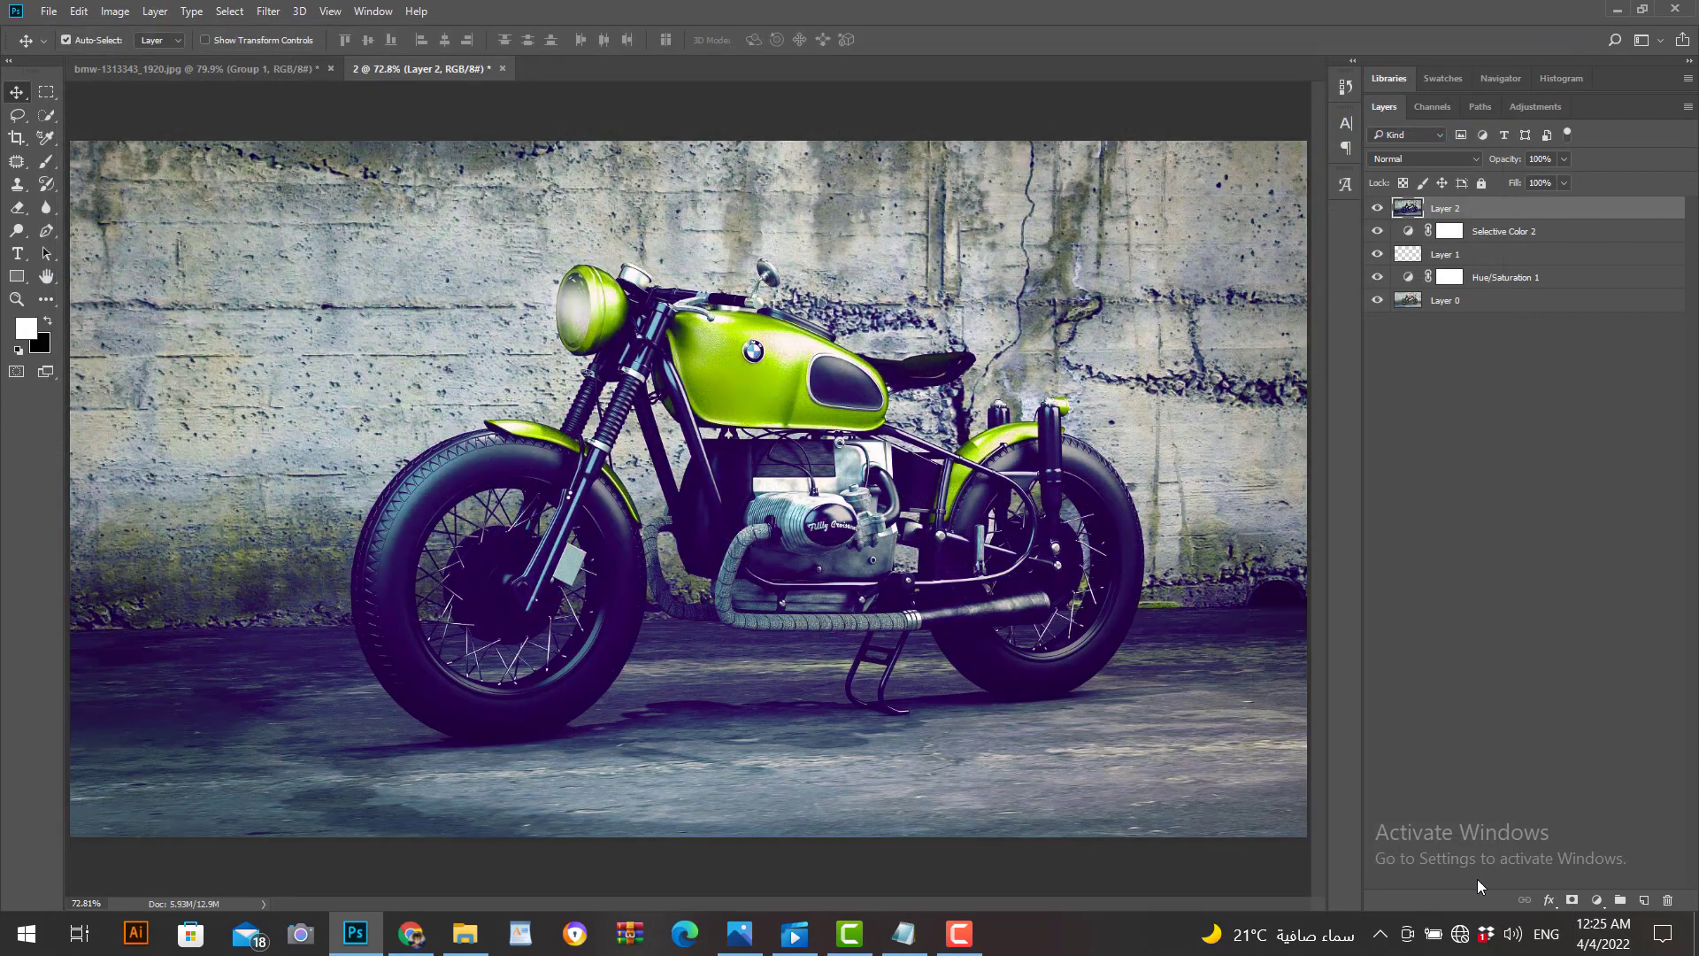
Step: Review the graded motorcycle photo at enlarged zoom and in full-screen mode, and return to the standard view
{"action": "left_click", "coordinate": [16, 301]}
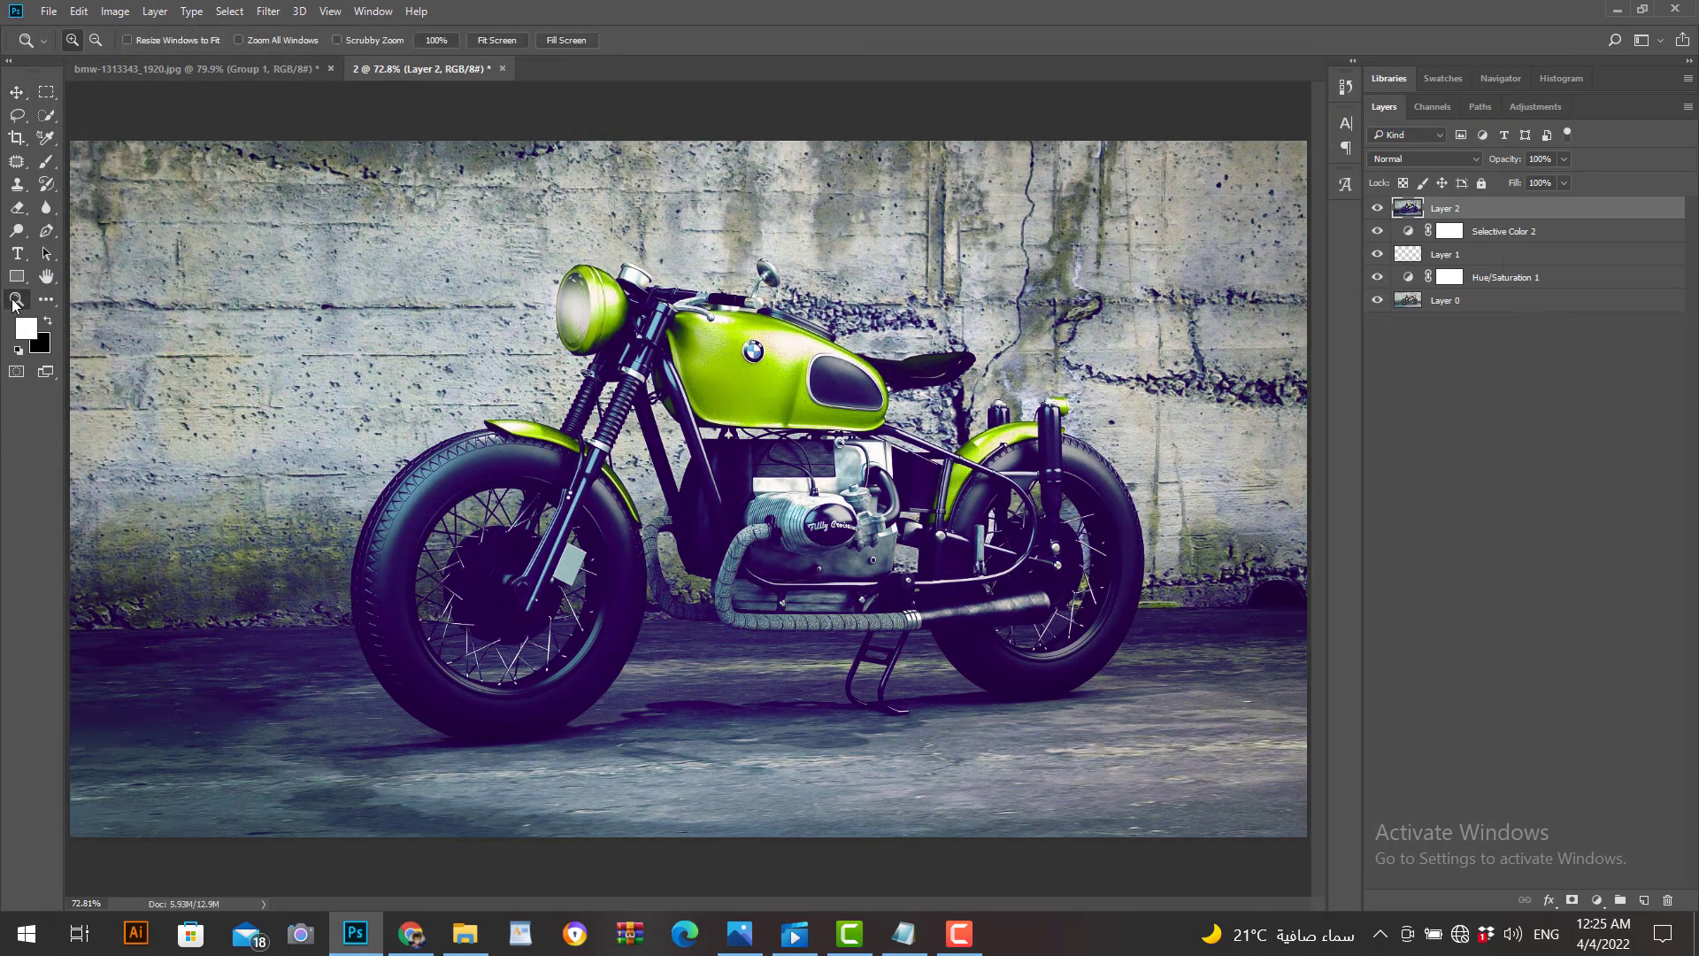
{"action": "left_click", "coordinate": [431, 40]}
{"action": "left_click", "coordinate": [493, 44]}
{"action": "left_click", "coordinate": [563, 41]}
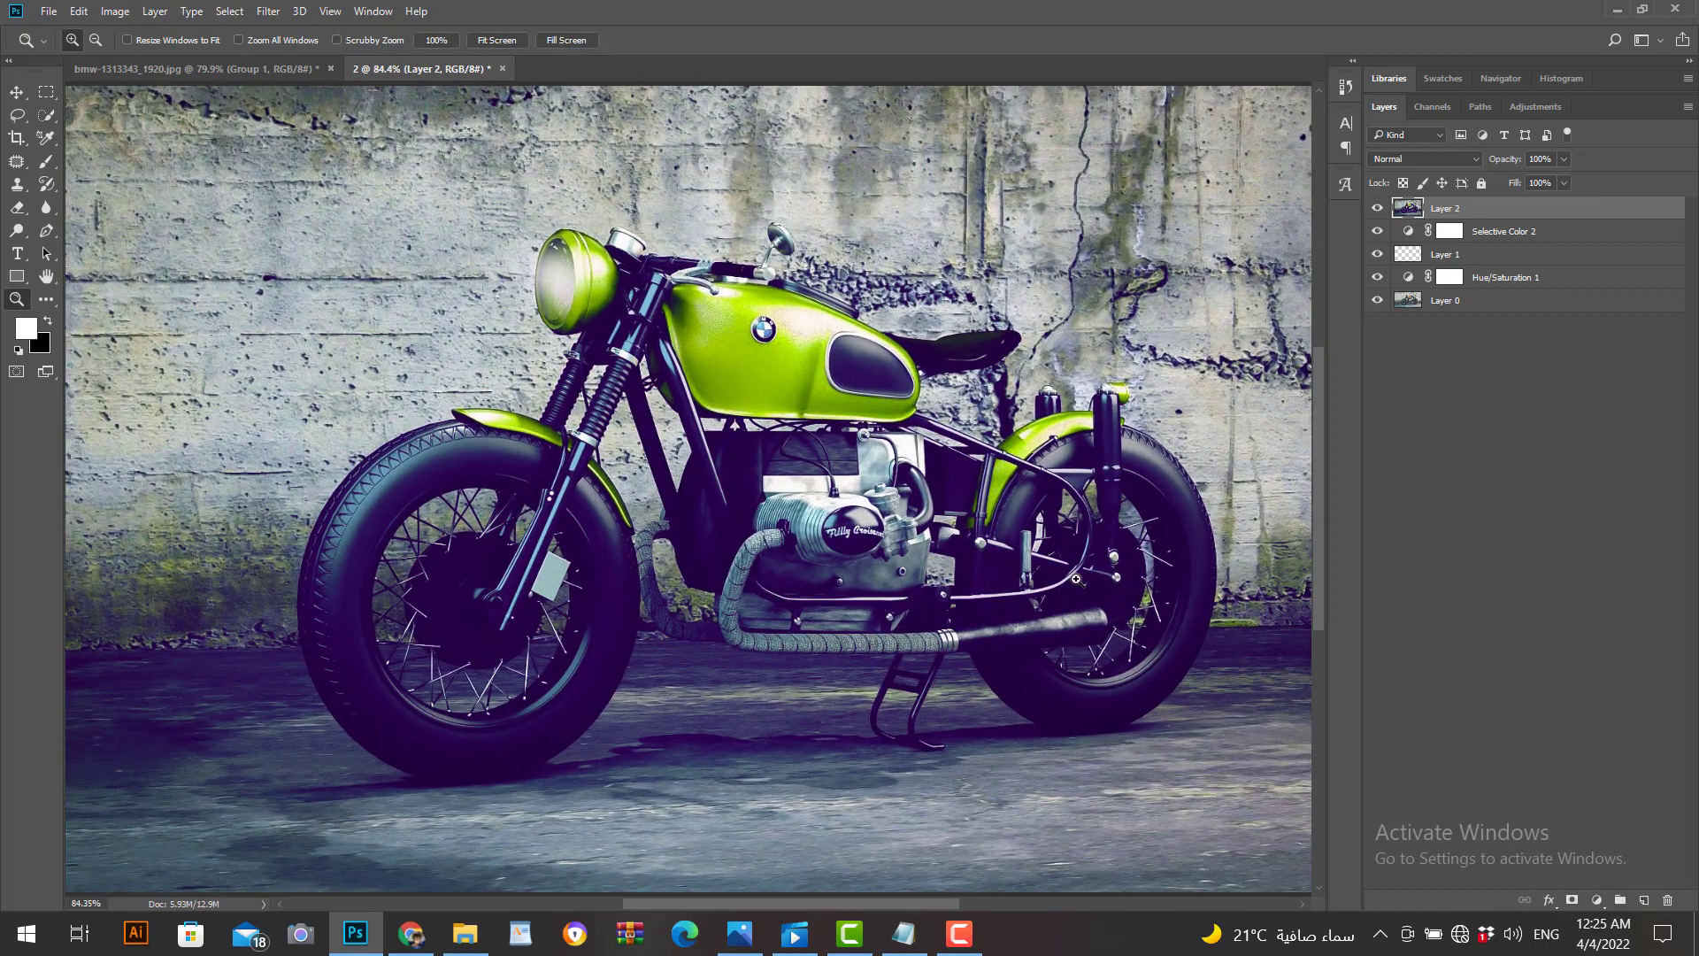
{"action": "key", "text": "f"}
{"action": "key", "text": "f"}
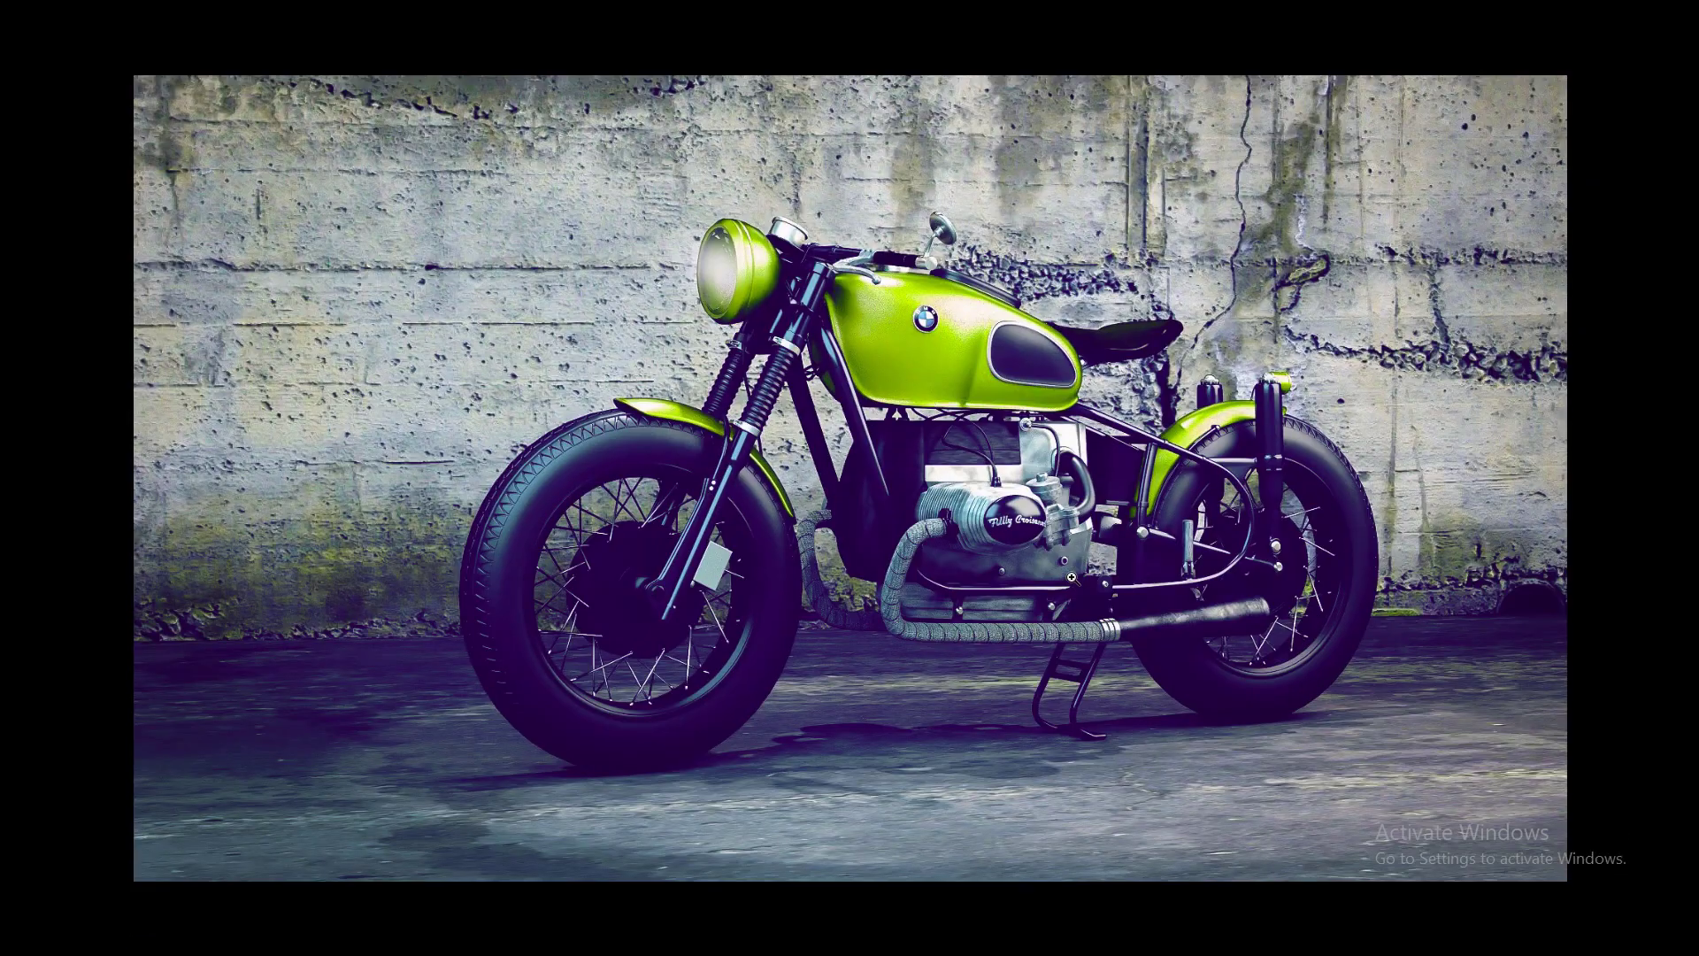
{"action": "key", "text": "f"}
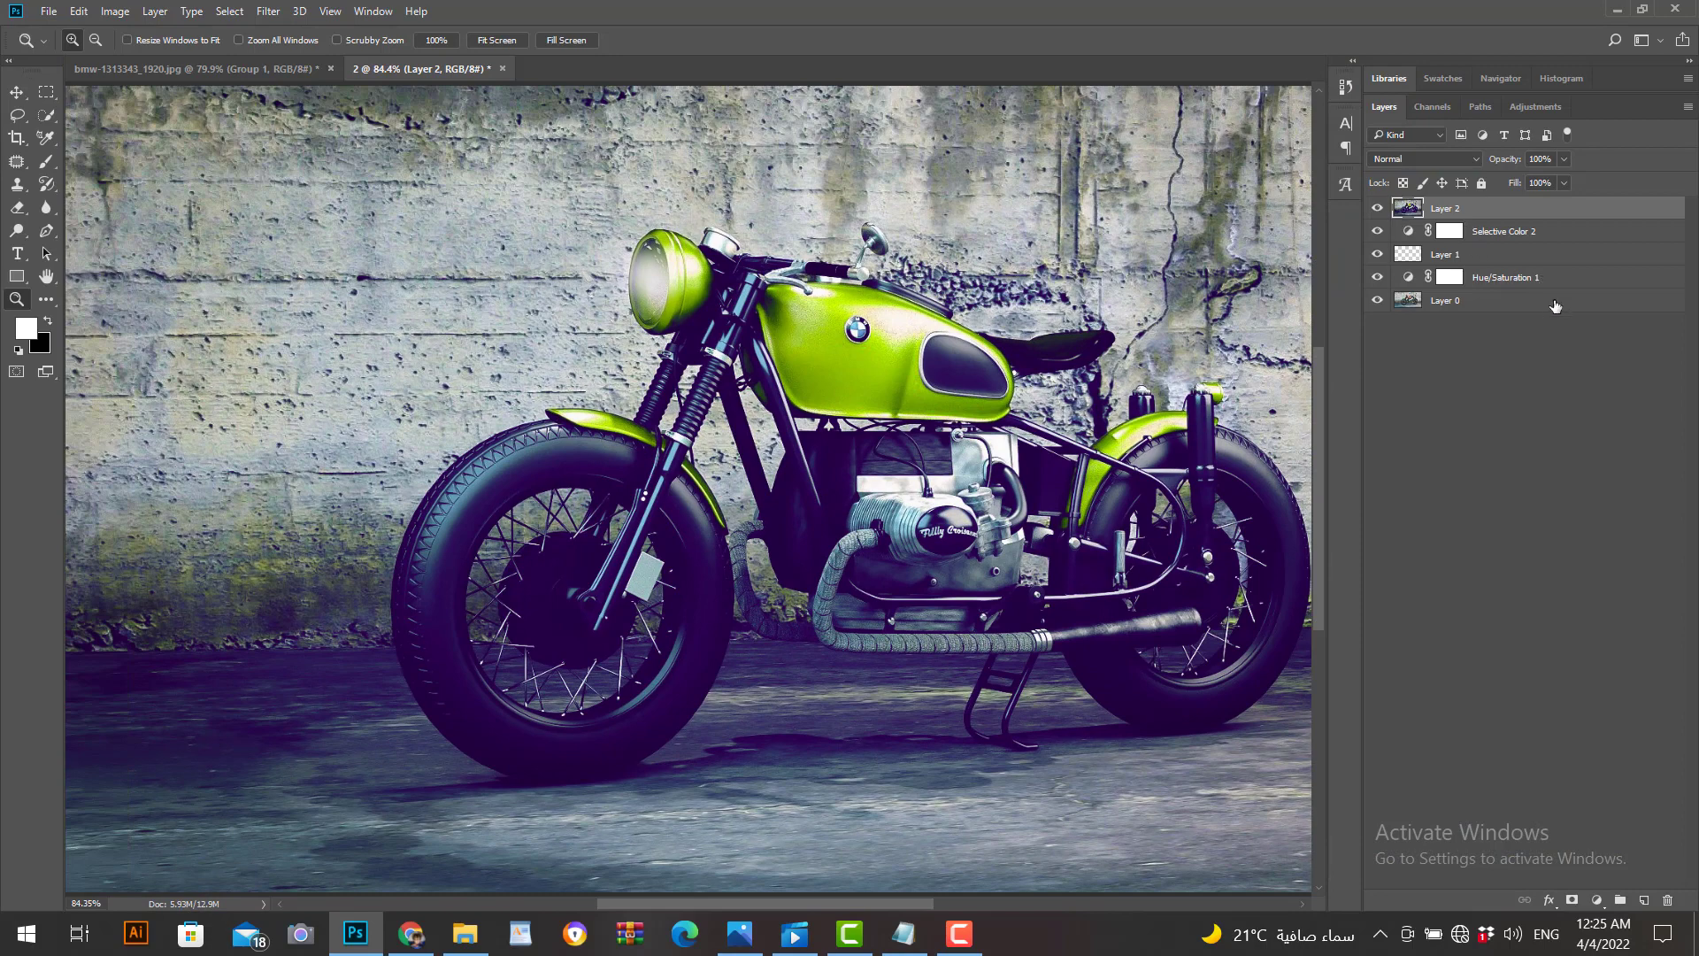
Step: Open the Lighting Effects filter on Layer 2 and load the Soft Omni preset
{"action": "left_click", "coordinate": [17, 92]}
{"action": "left_click", "coordinate": [268, 10]}
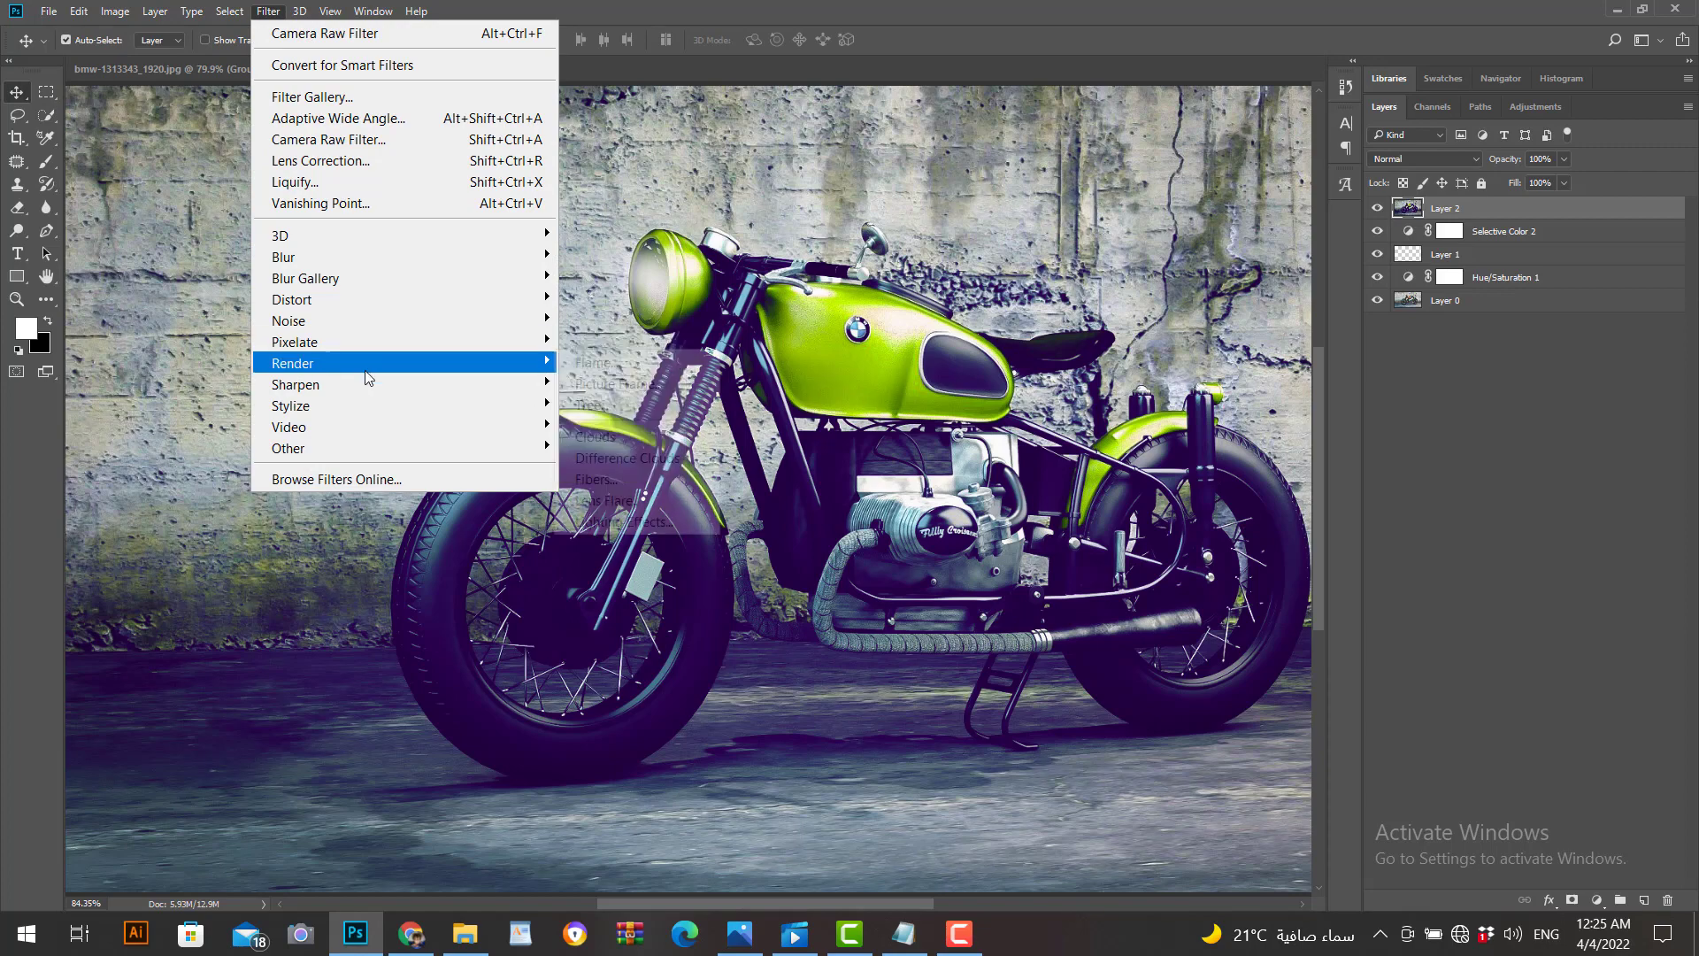
{"action": "mouse_move", "coordinate": [522, 363]}
{"action": "left_click", "coordinate": [677, 522]}
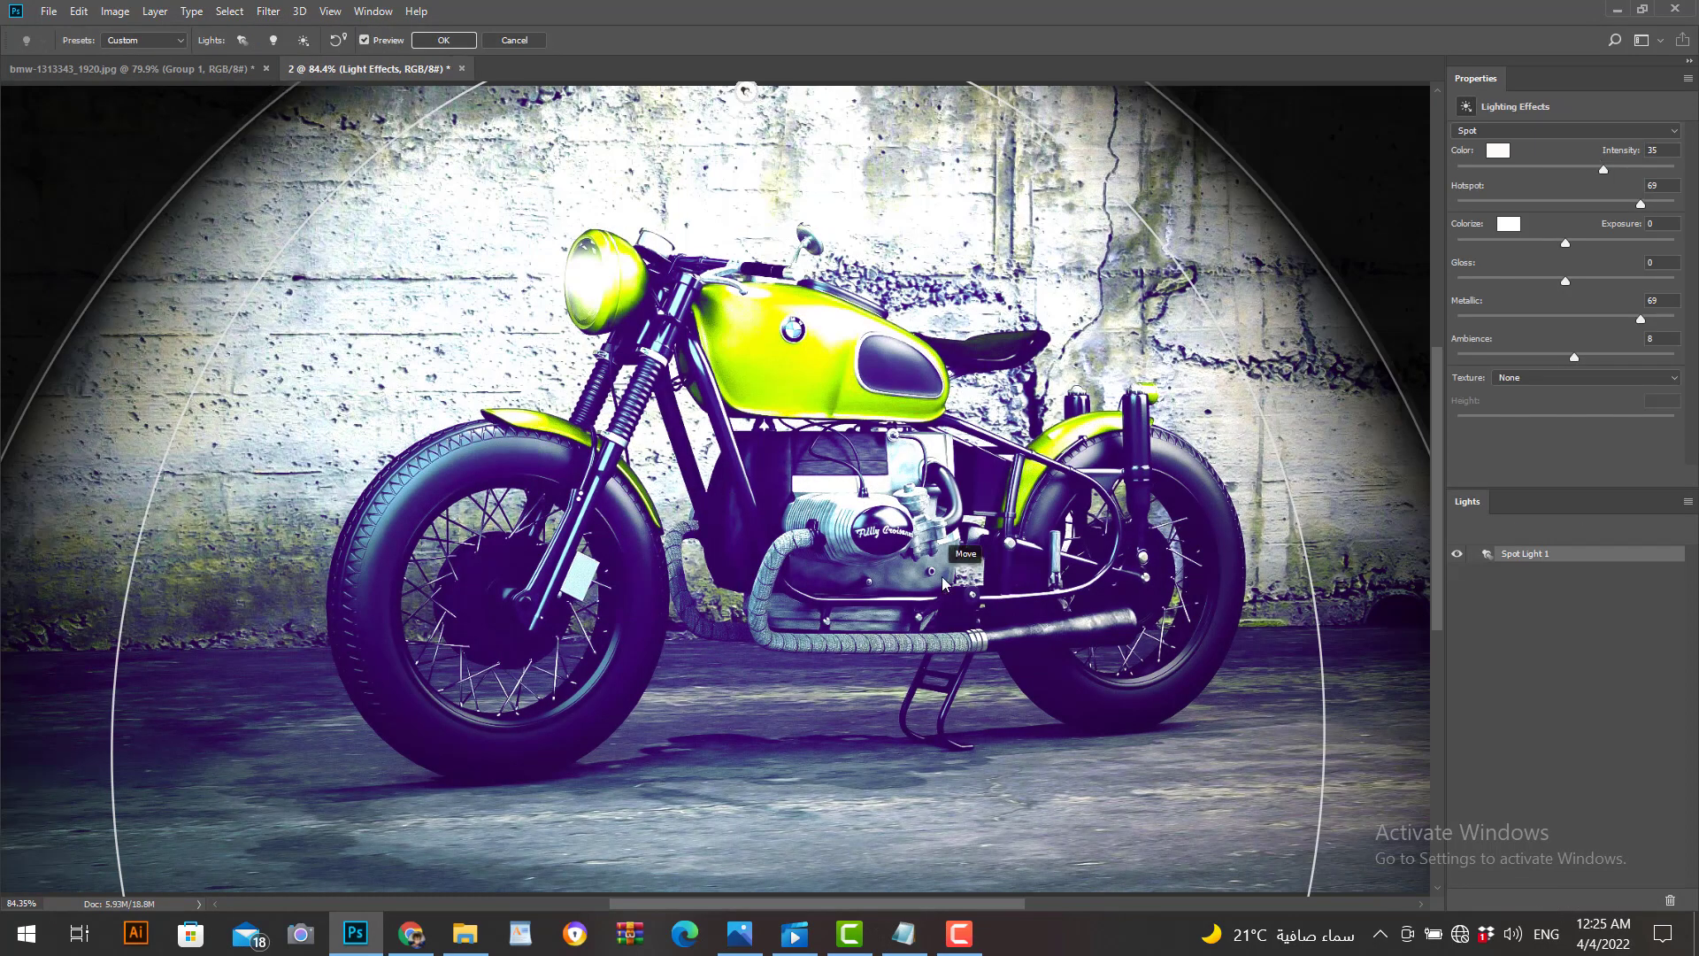
{"action": "scroll", "coordinate": [954, 551], "scroll_direction": "down", "scroll_amount": 1}
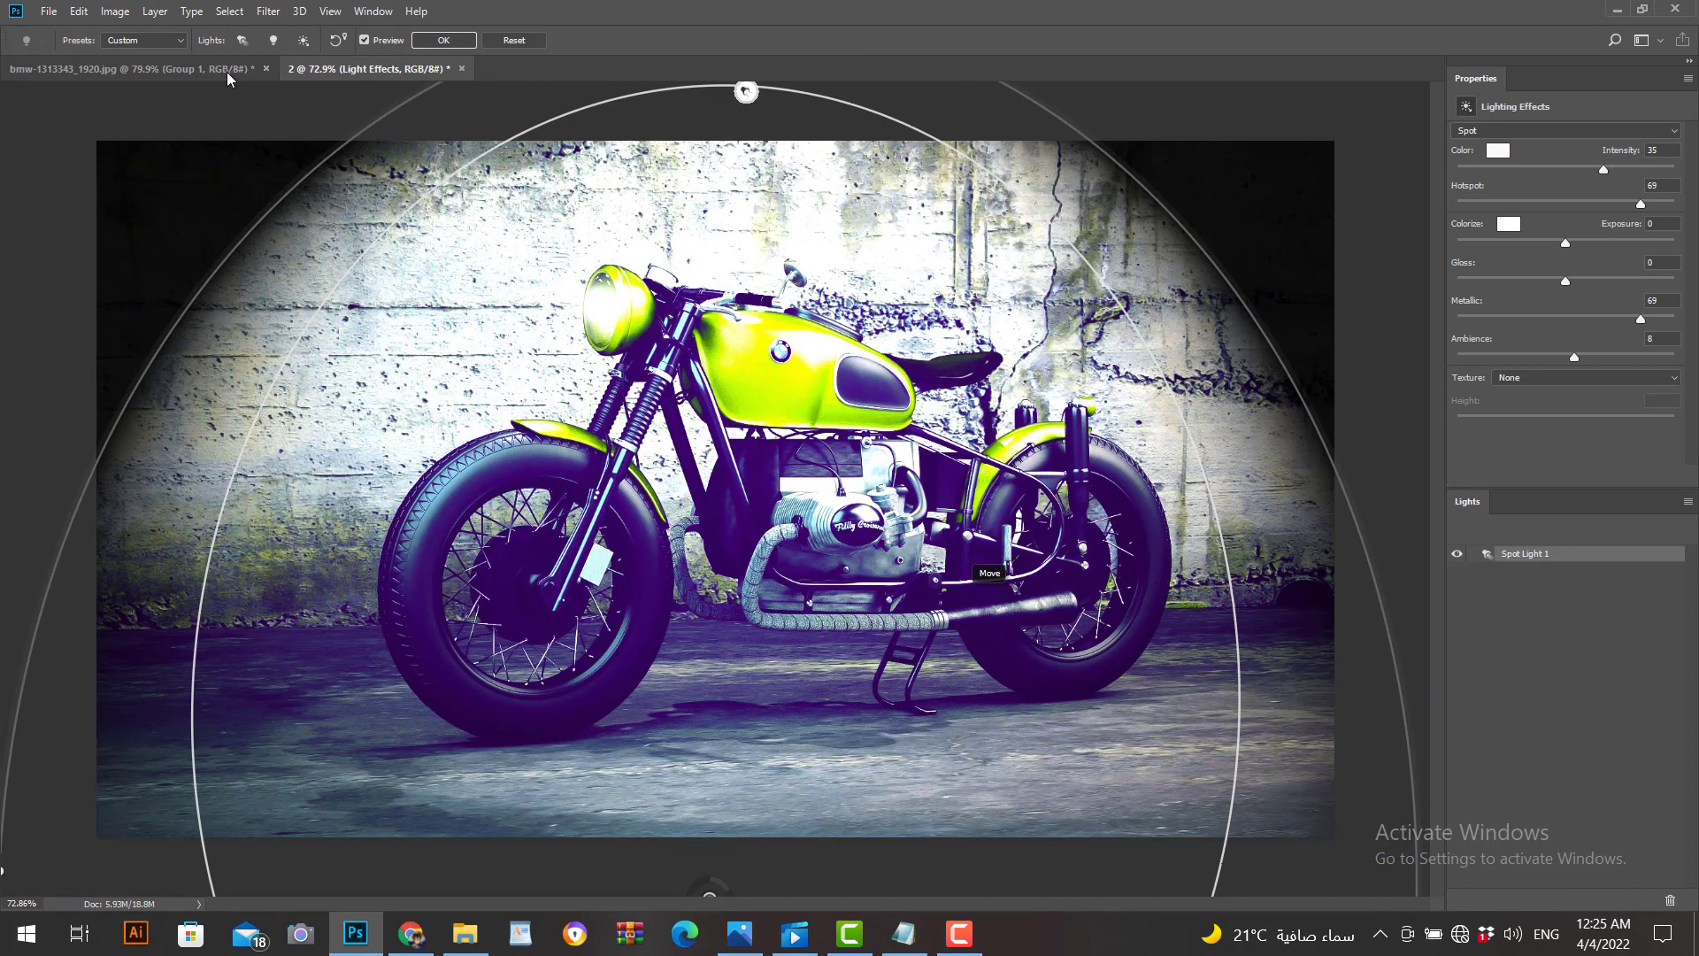
{"action": "left_click", "coordinate": [170, 42]}
{"action": "left_click", "coordinate": [144, 40]}
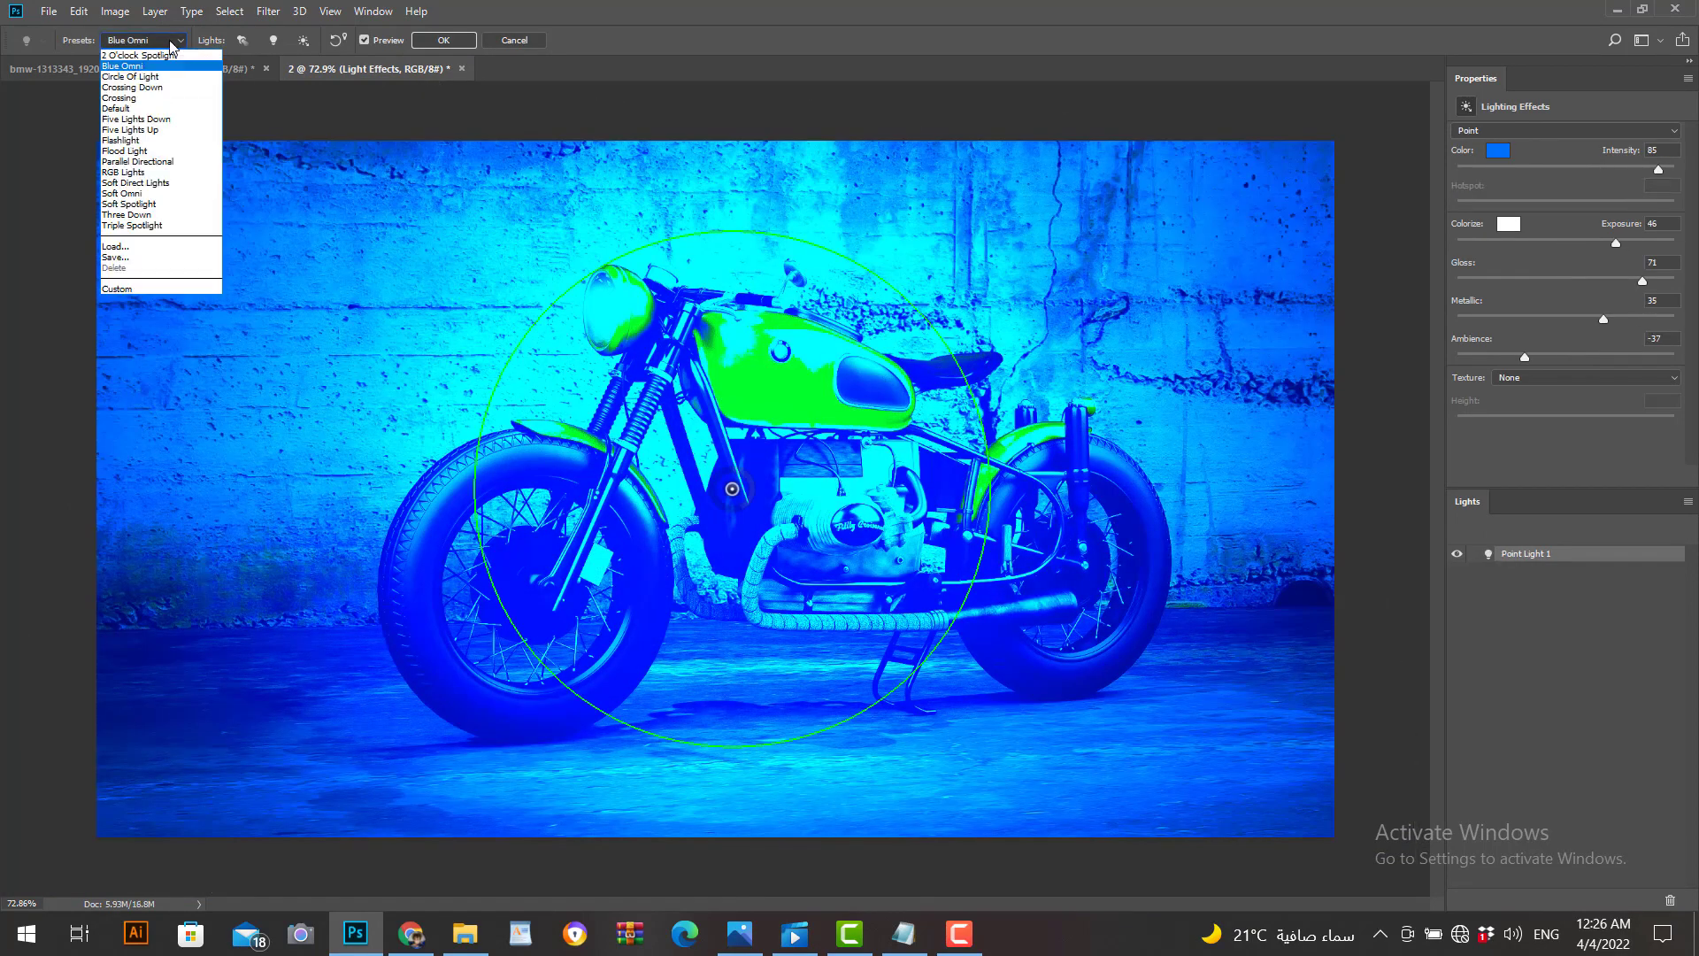
{"action": "left_click", "coordinate": [133, 193]}
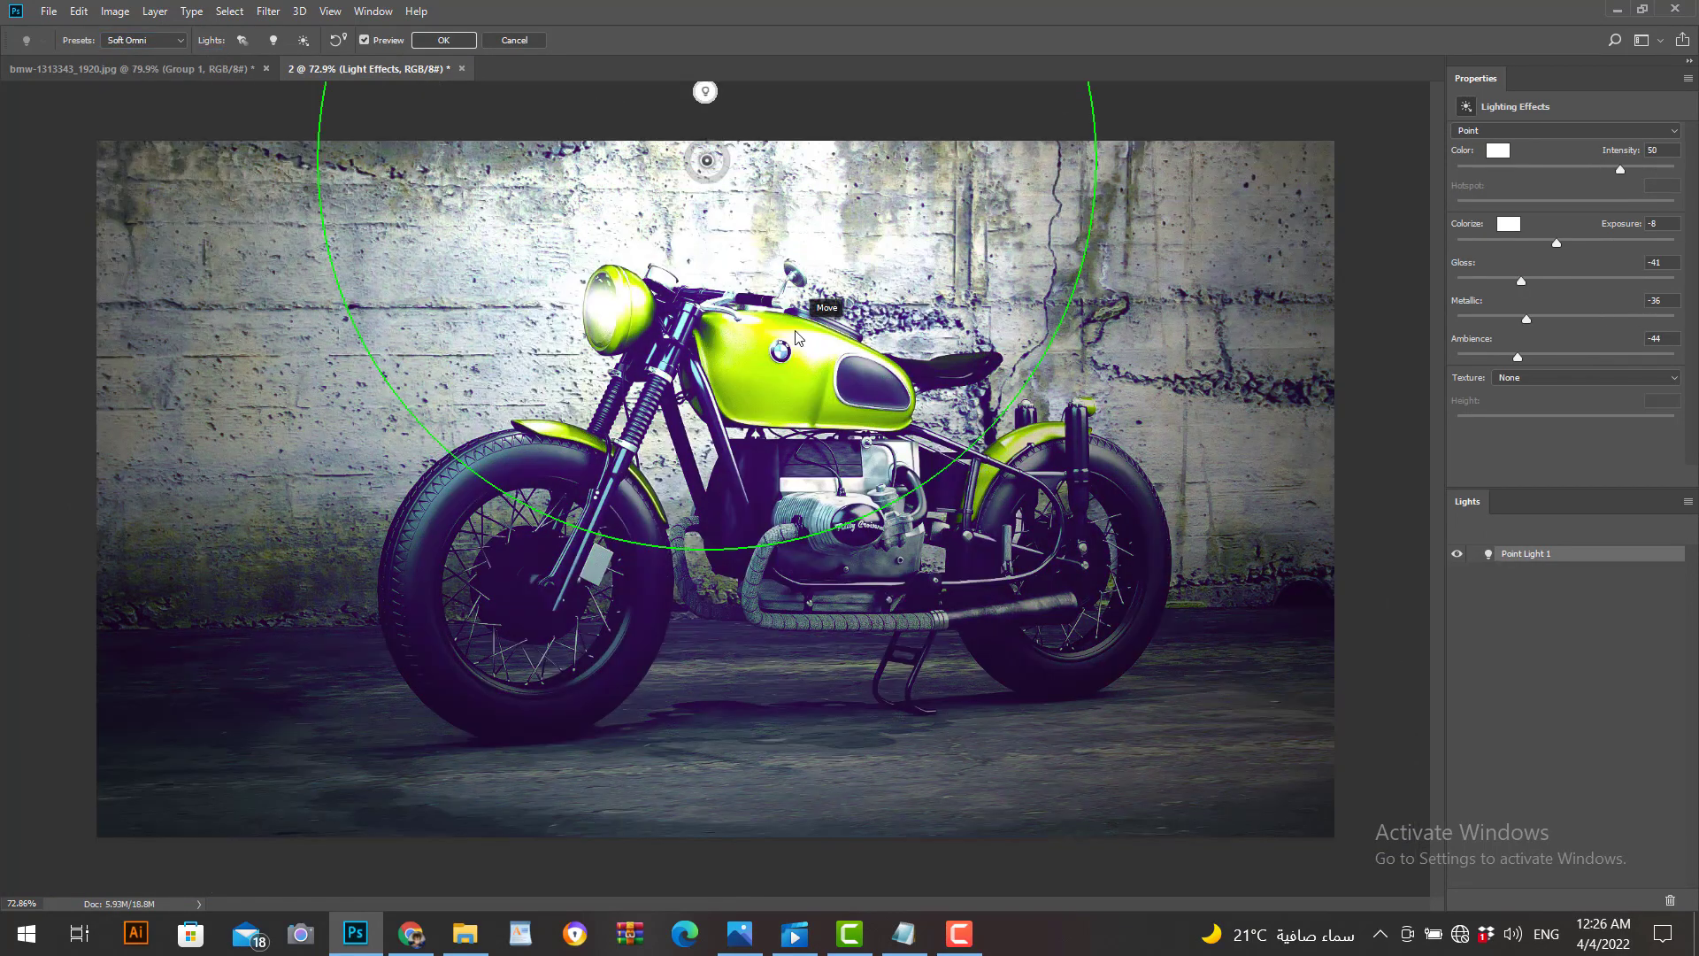
Step: Move the point light to the middle of the motorcycle and reduce its intensity to 33
{"action": "left_click_drag", "start_coordinate": [796, 354], "coordinate": [810, 659]}
{"action": "left_click_drag", "start_coordinate": [717, 490], "coordinate": [728, 464]}
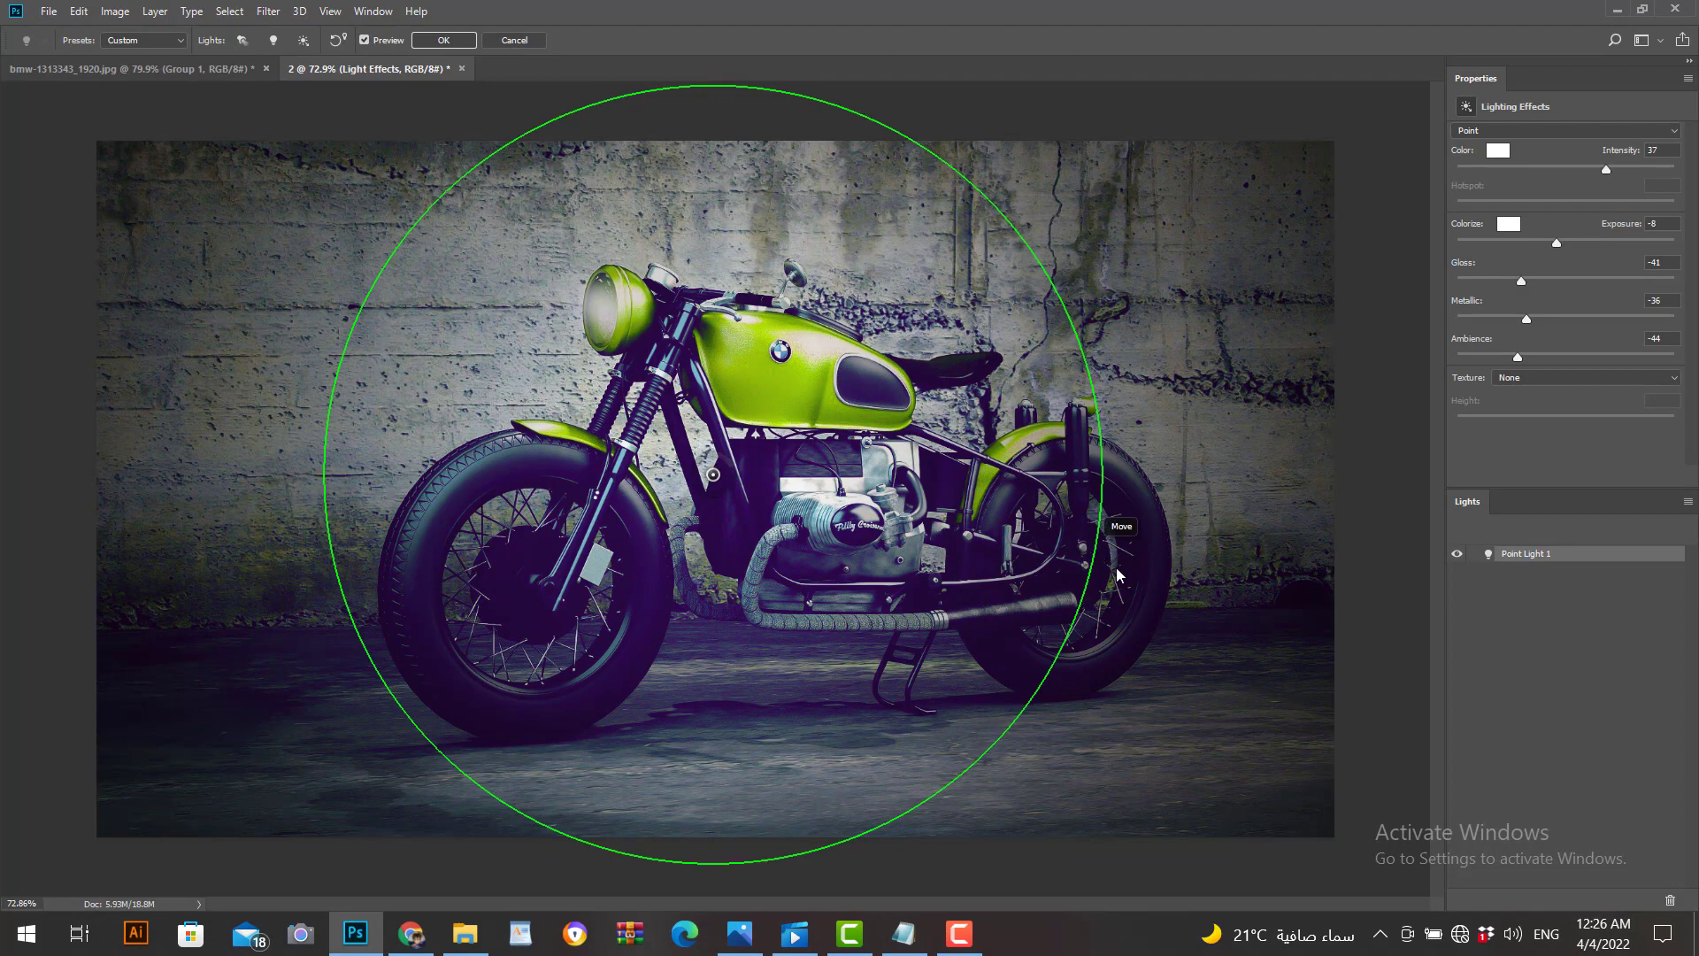
{"action": "left_click_drag", "start_coordinate": [1091, 546], "coordinate": [1114, 558]}
{"action": "mouse_move", "coordinate": [1606, 168]}
{"action": "left_mouse_down"}
{"action": "mouse_move", "coordinate": [1586, 168]}
{"action": "mouse_move", "coordinate": [1602, 169]}
{"action": "left_mouse_up"}
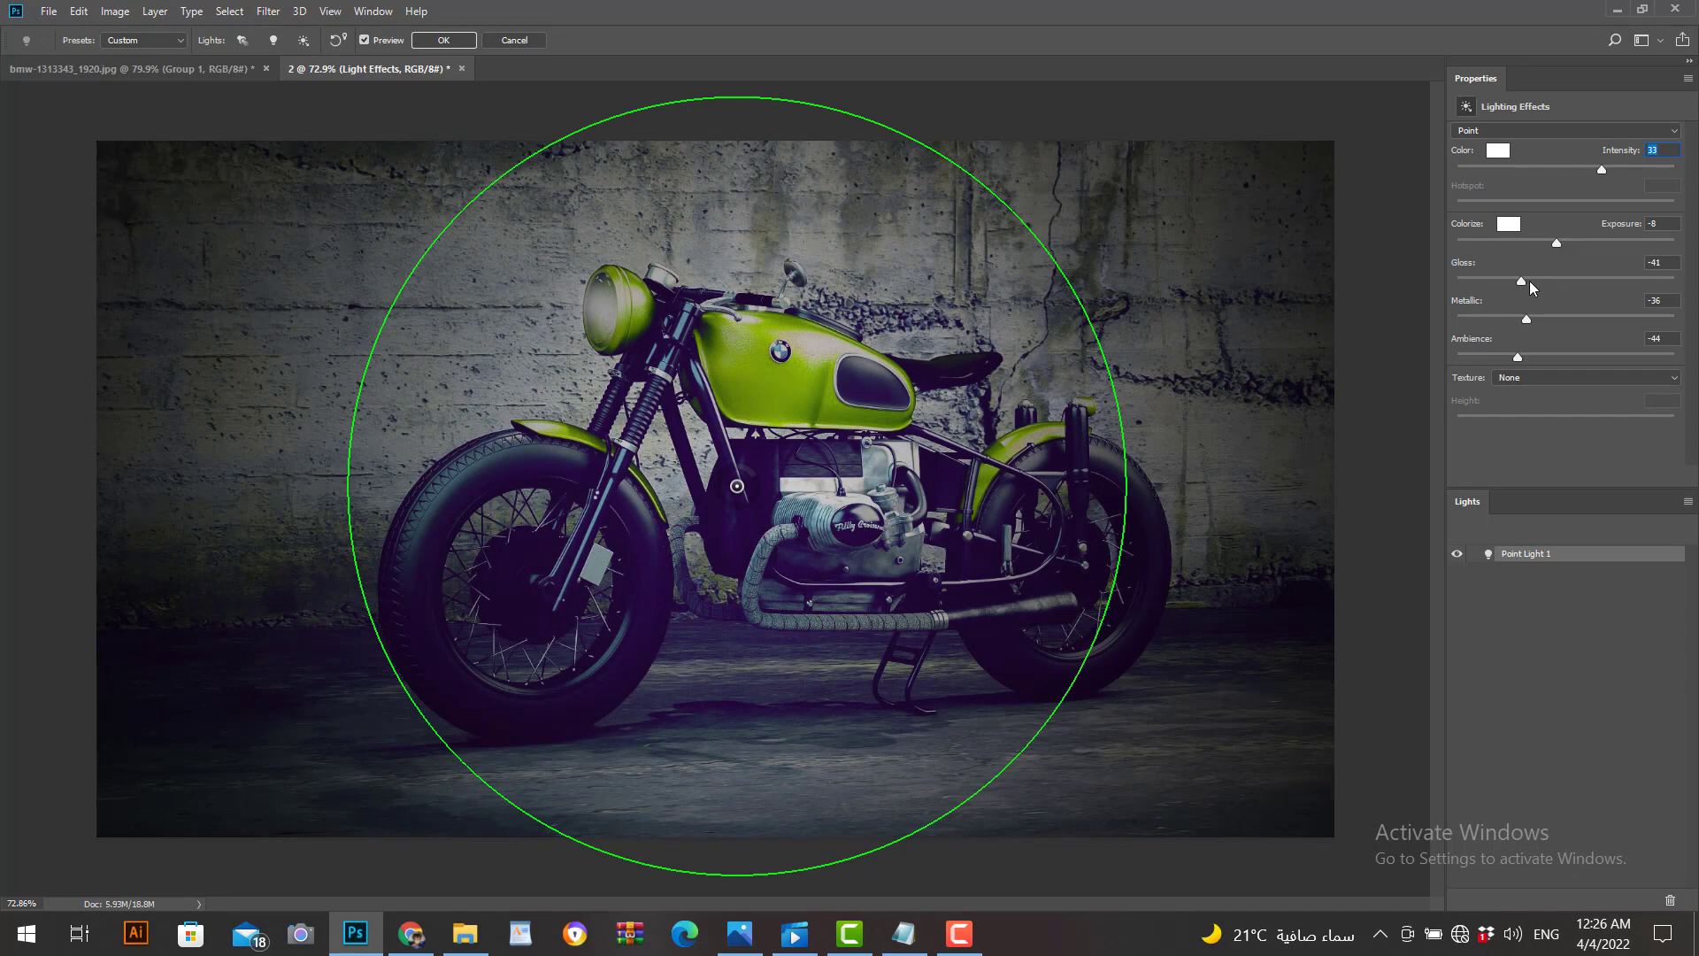
Step: Set the light's texture to Red, gloss to -2, metallic to -11, ambience to -45 and intensity to 37, and apply the Lighting Effects filter
{"action": "left_click", "coordinate": [1557, 378]}
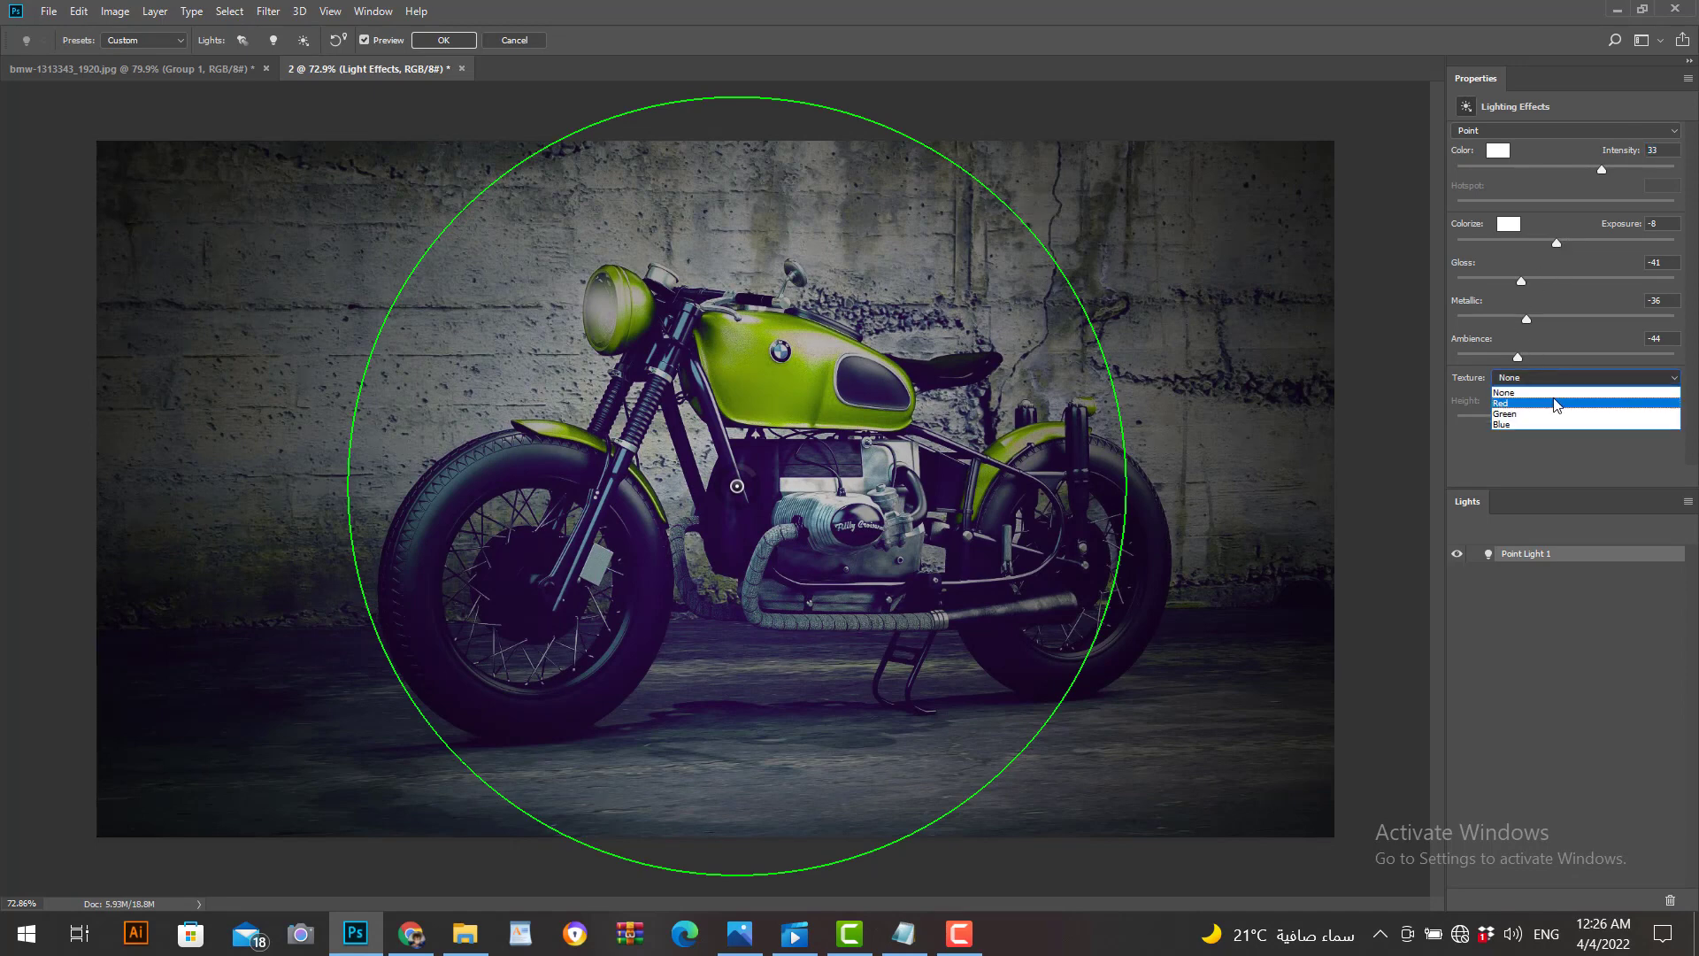
{"action": "left_click", "coordinate": [1552, 424]}
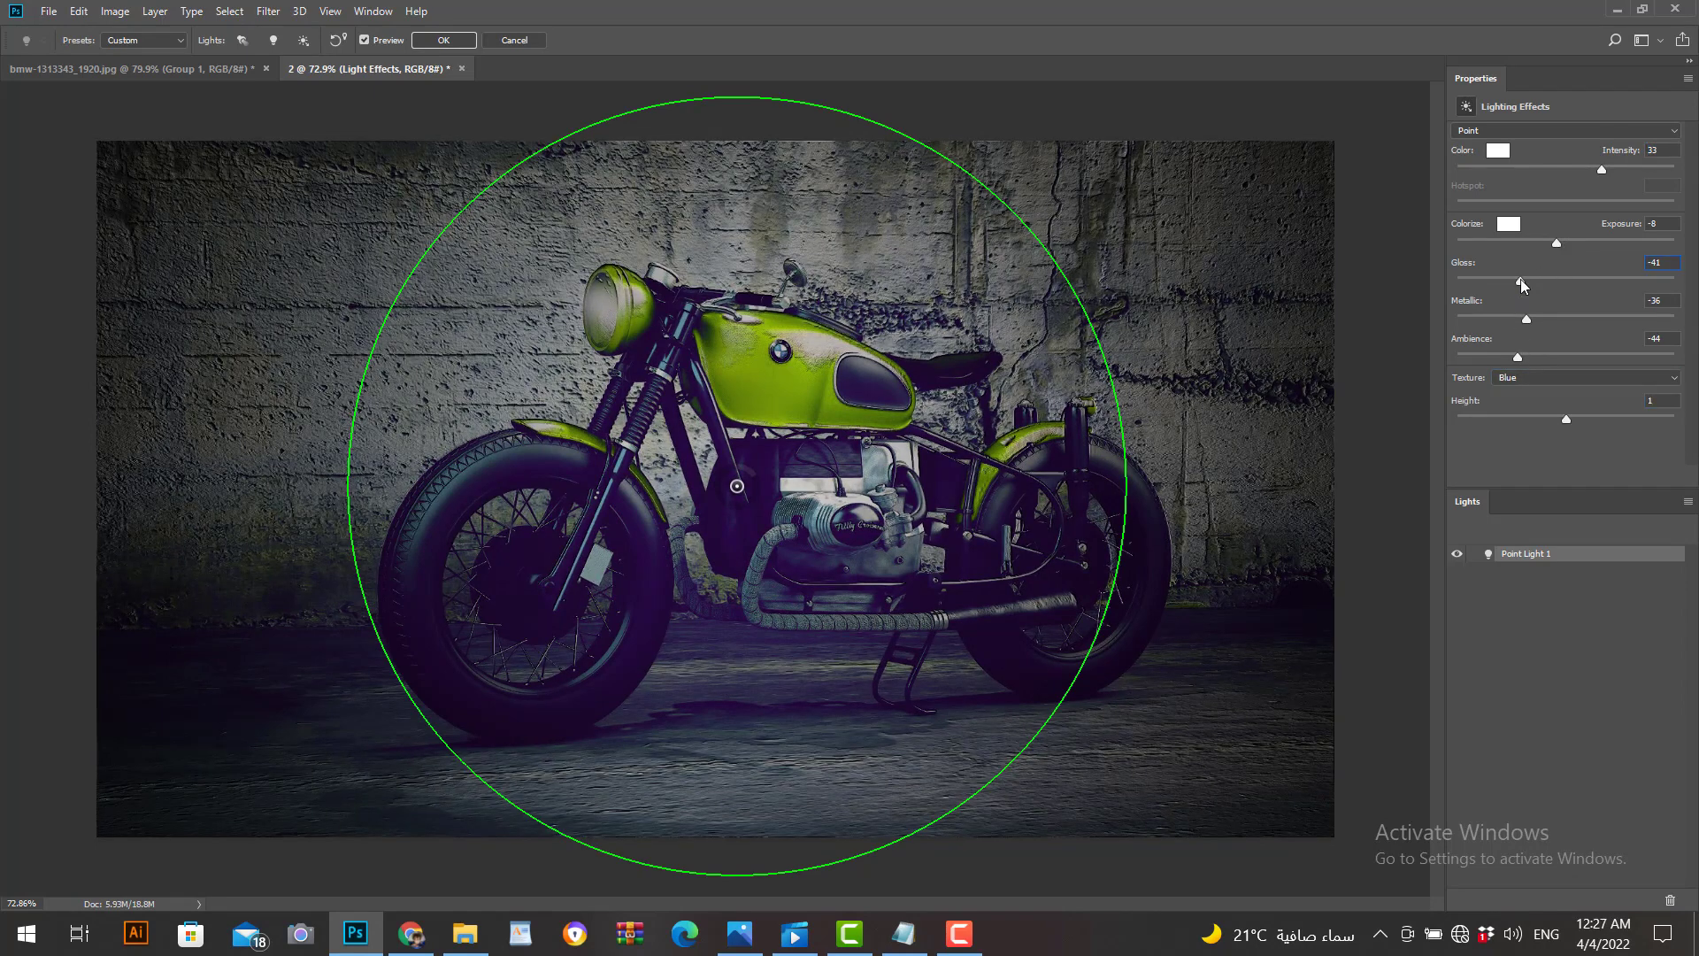
{"action": "left_click_drag", "start_coordinate": [1521, 281], "coordinate": [1577, 279]}
{"action": "left_click", "coordinate": [1554, 317]}
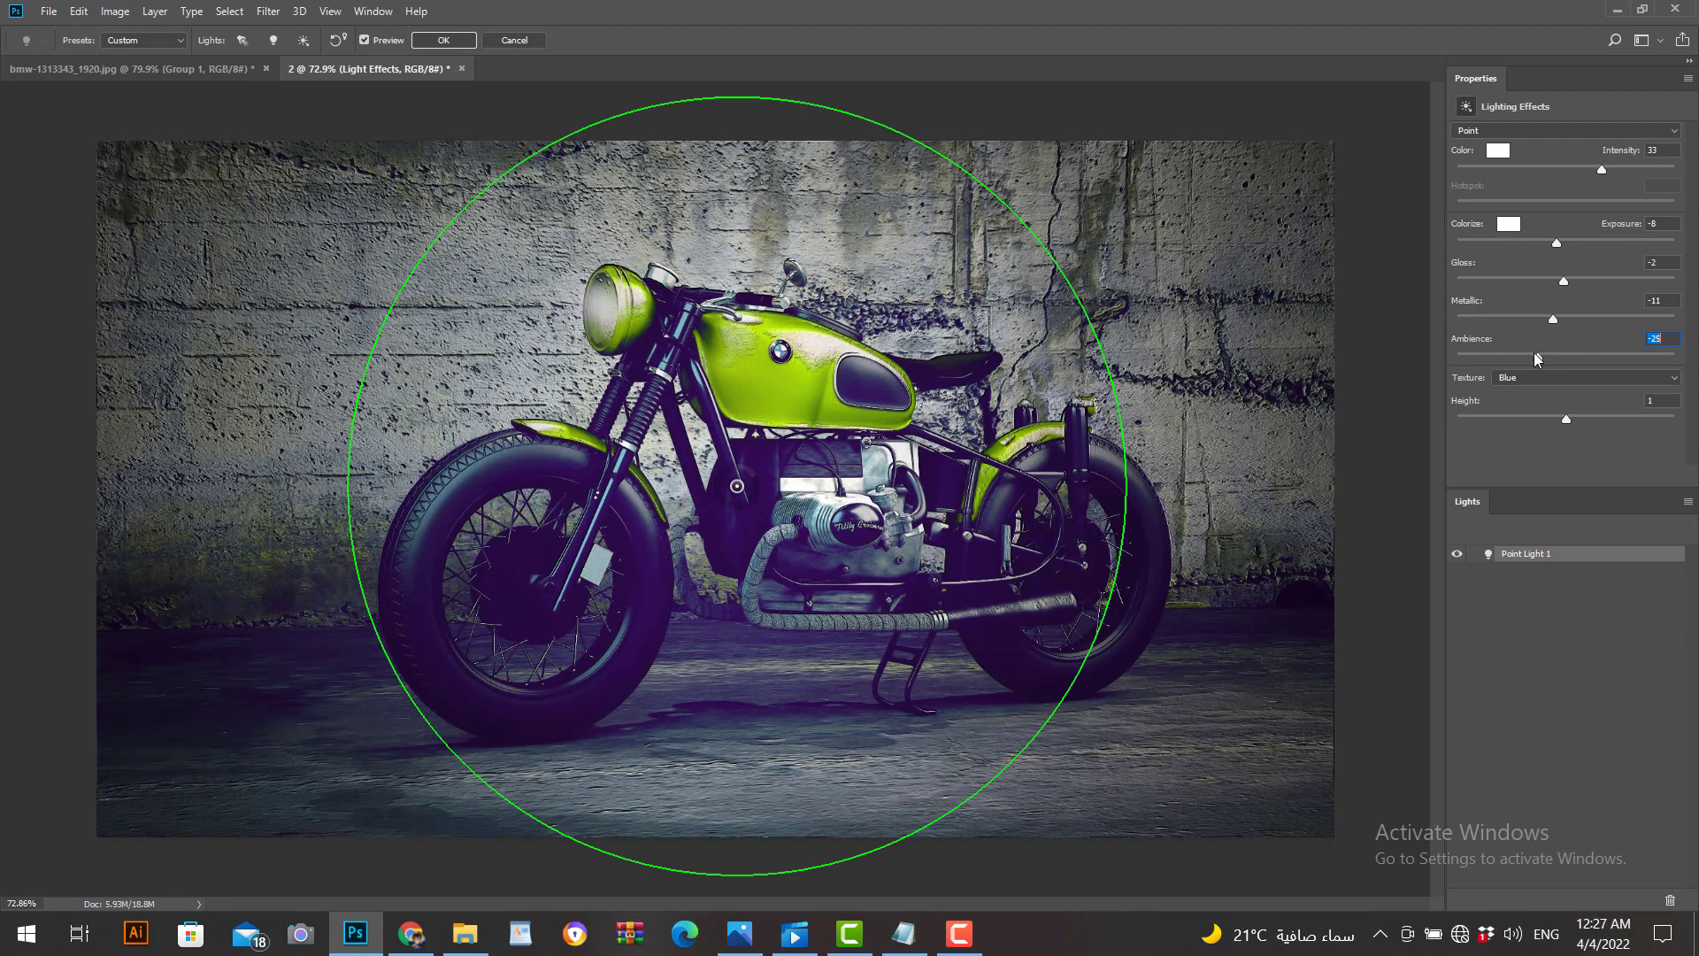
{"action": "left_click", "coordinate": [1517, 356]}
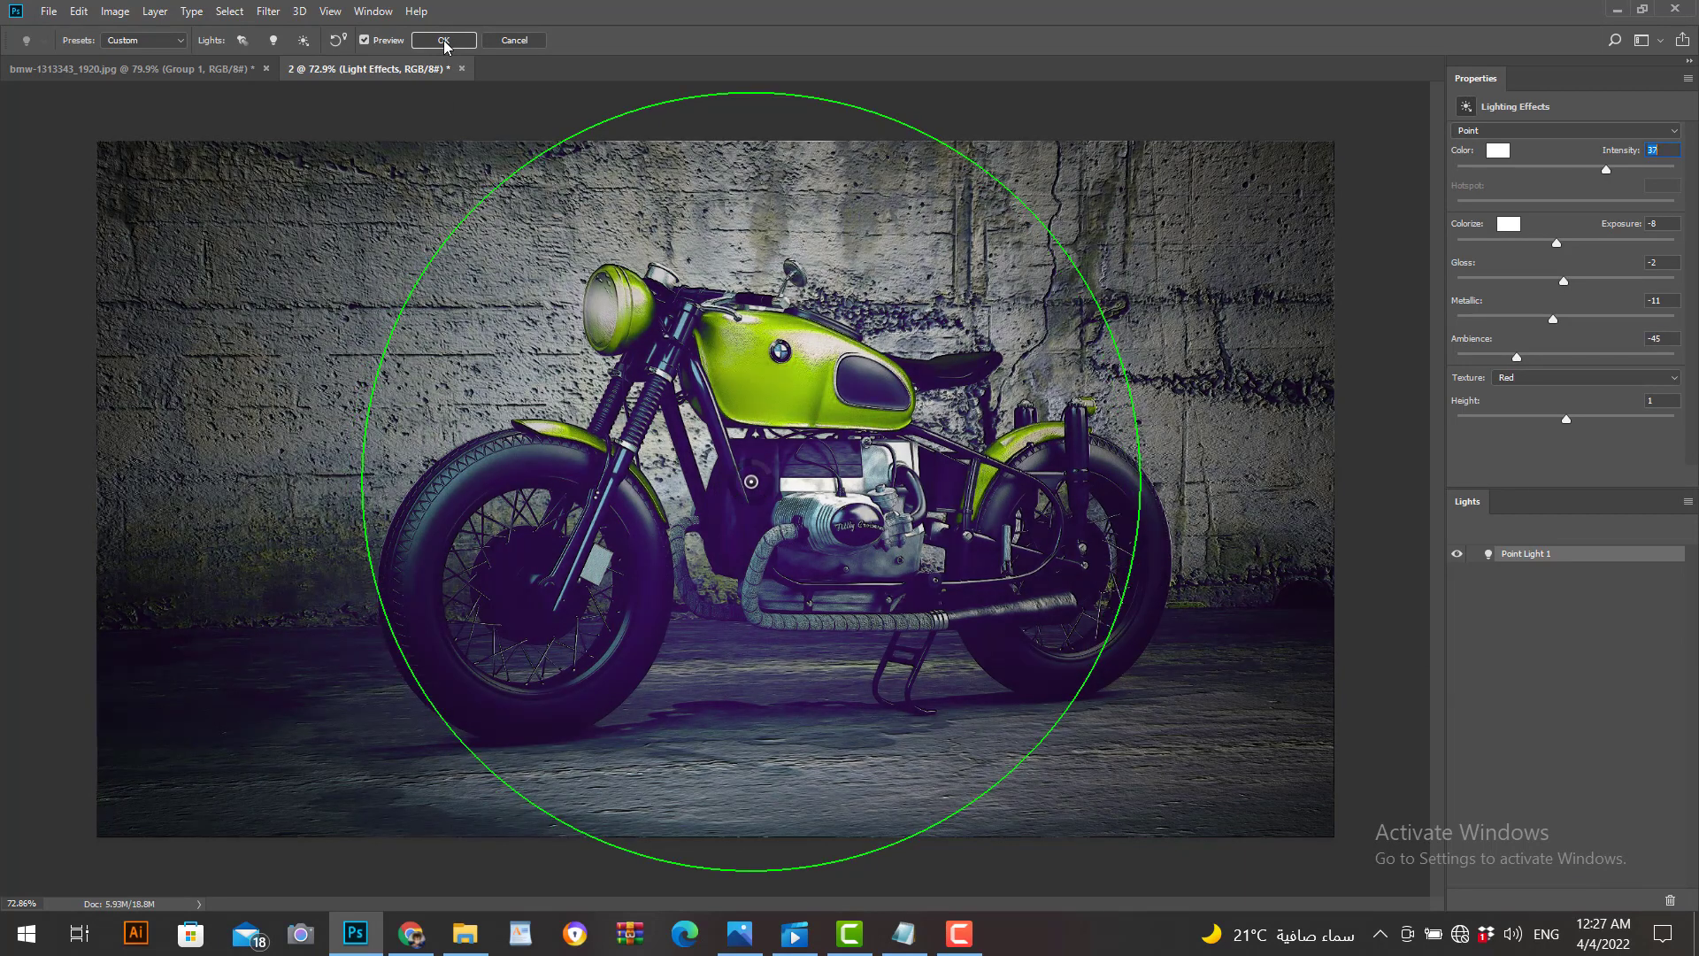
{"action": "left_click", "coordinate": [443, 40]}
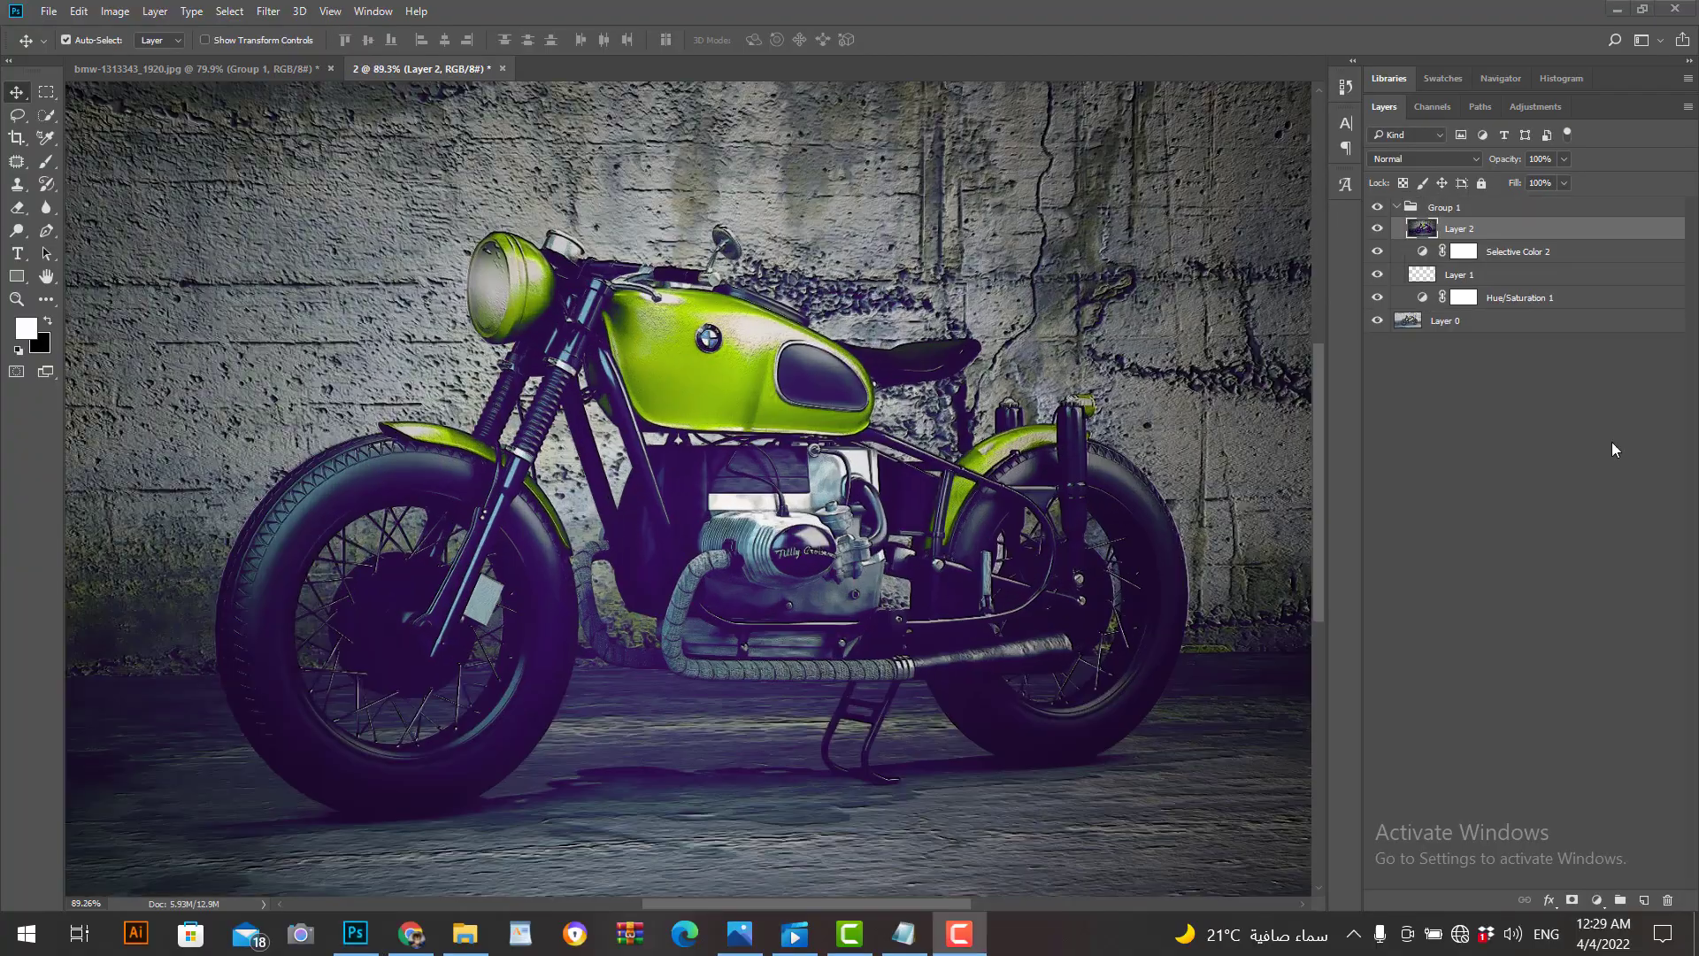
Step: Add a white layer mask to Layer 2 inside Group 1
{"action": "left_click", "coordinate": [1516, 230]}
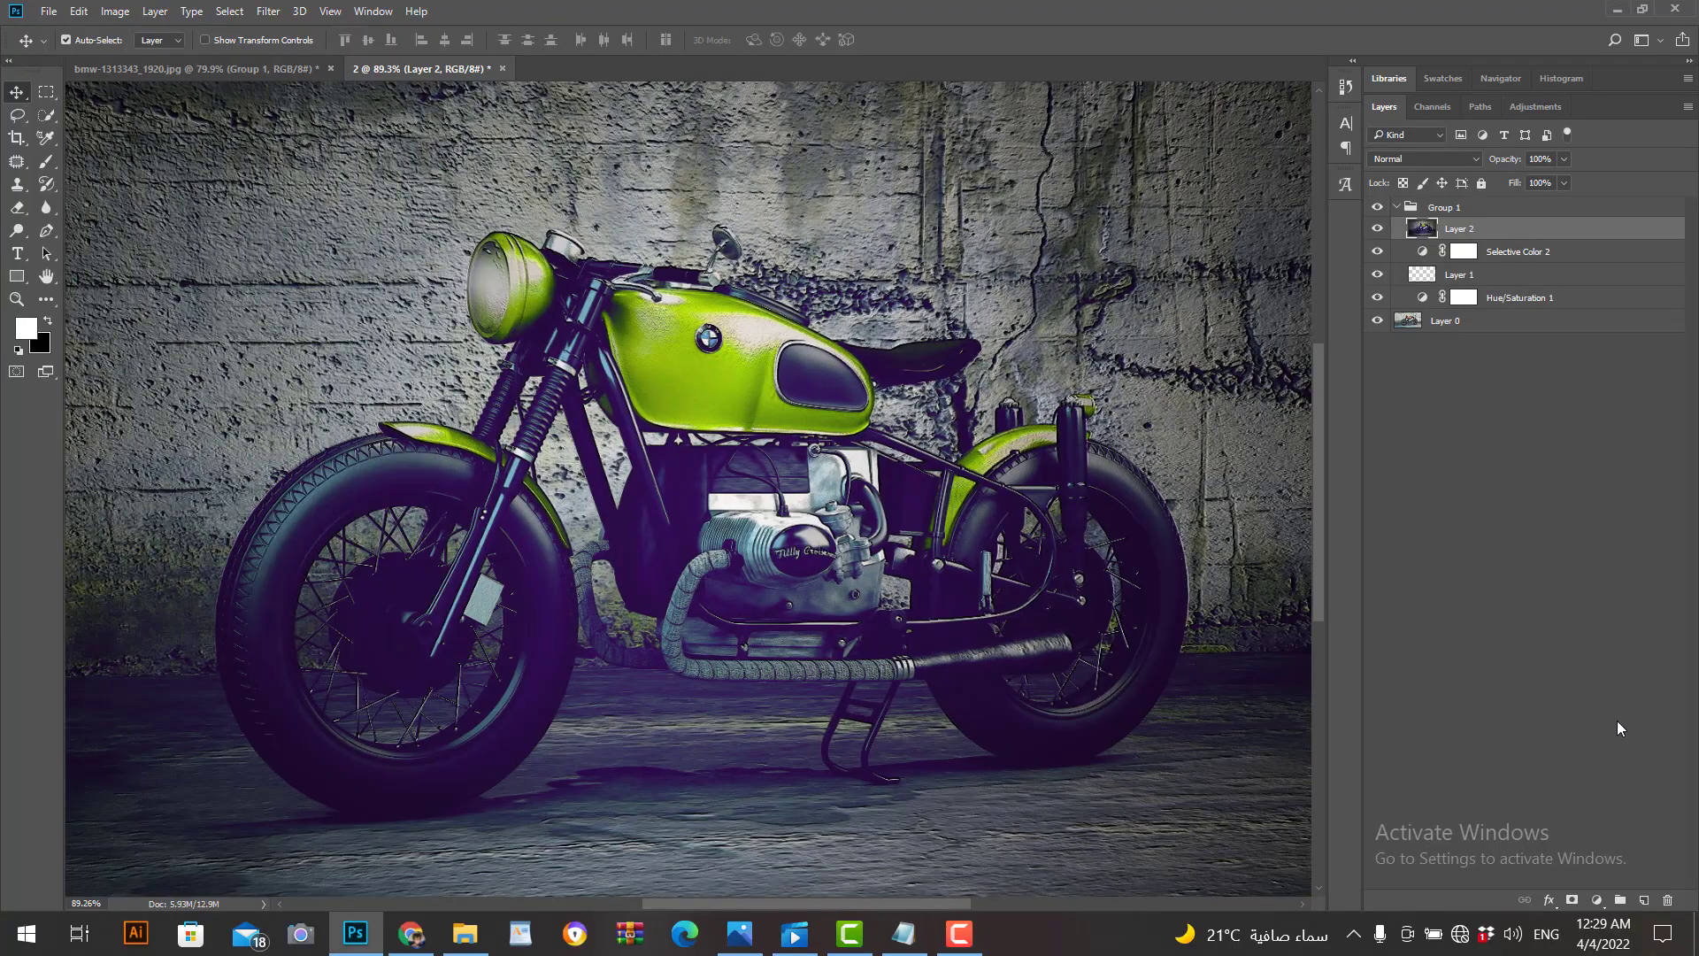
{"action": "left_click", "coordinate": [1573, 900]}
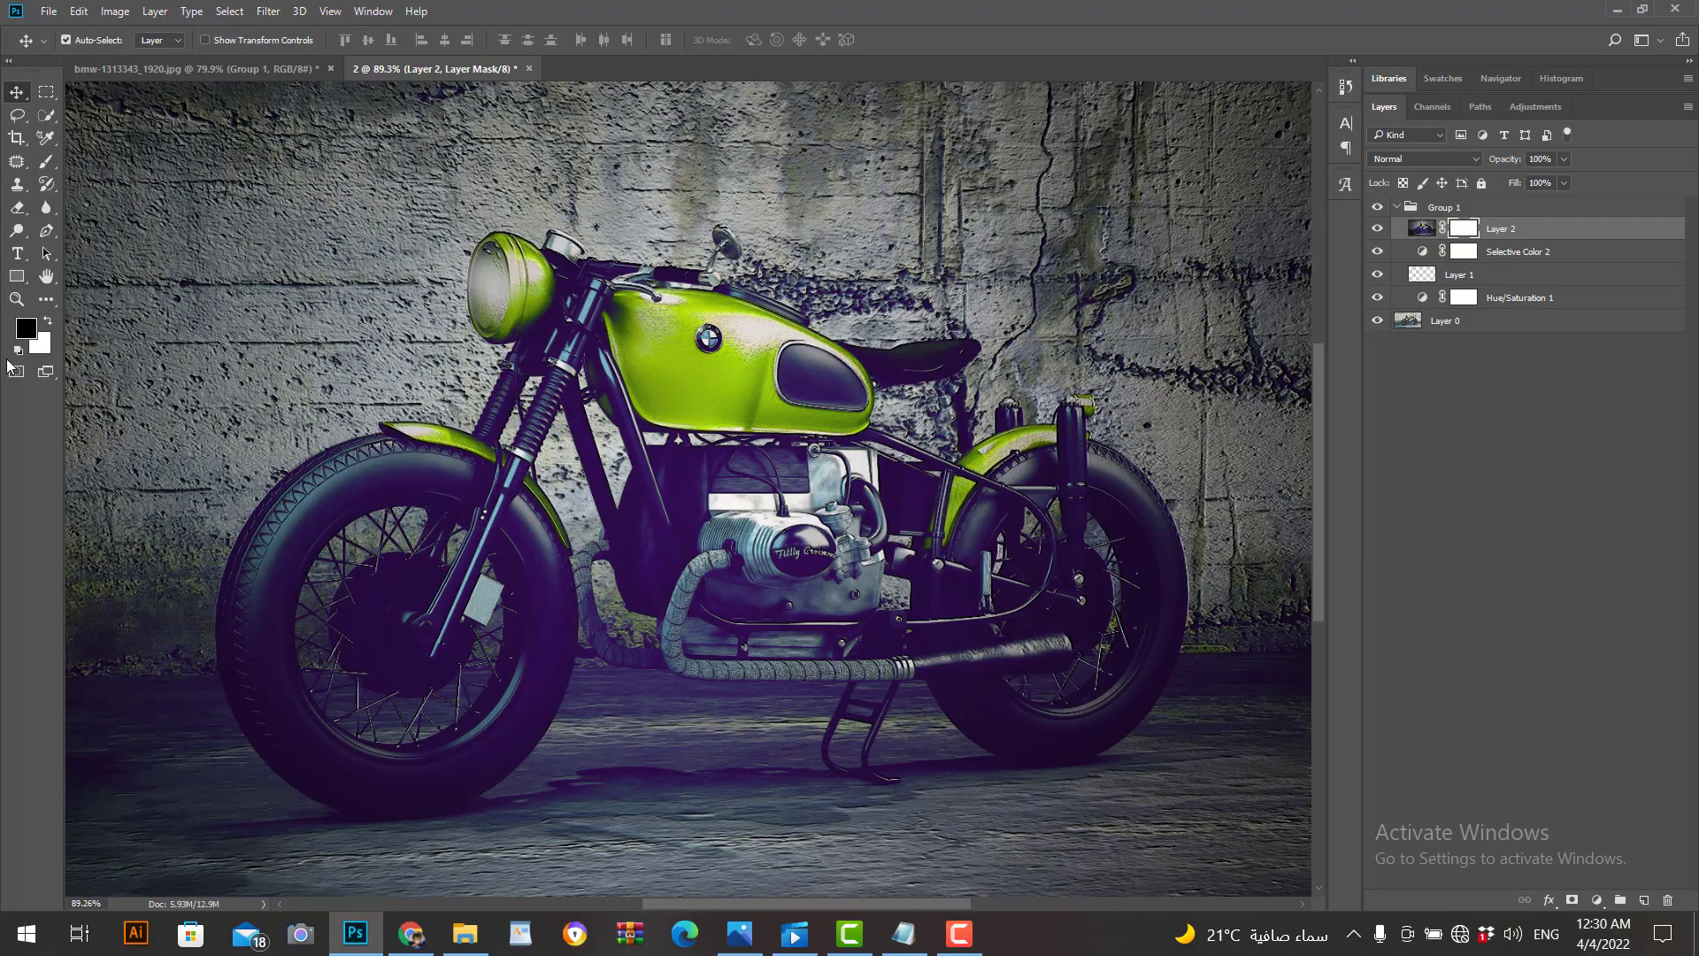
Step: Paint black with the Brush at 73% opacity over the green fuel tank on Layer 2's mask
{"action": "left_click", "coordinate": [46, 161]}
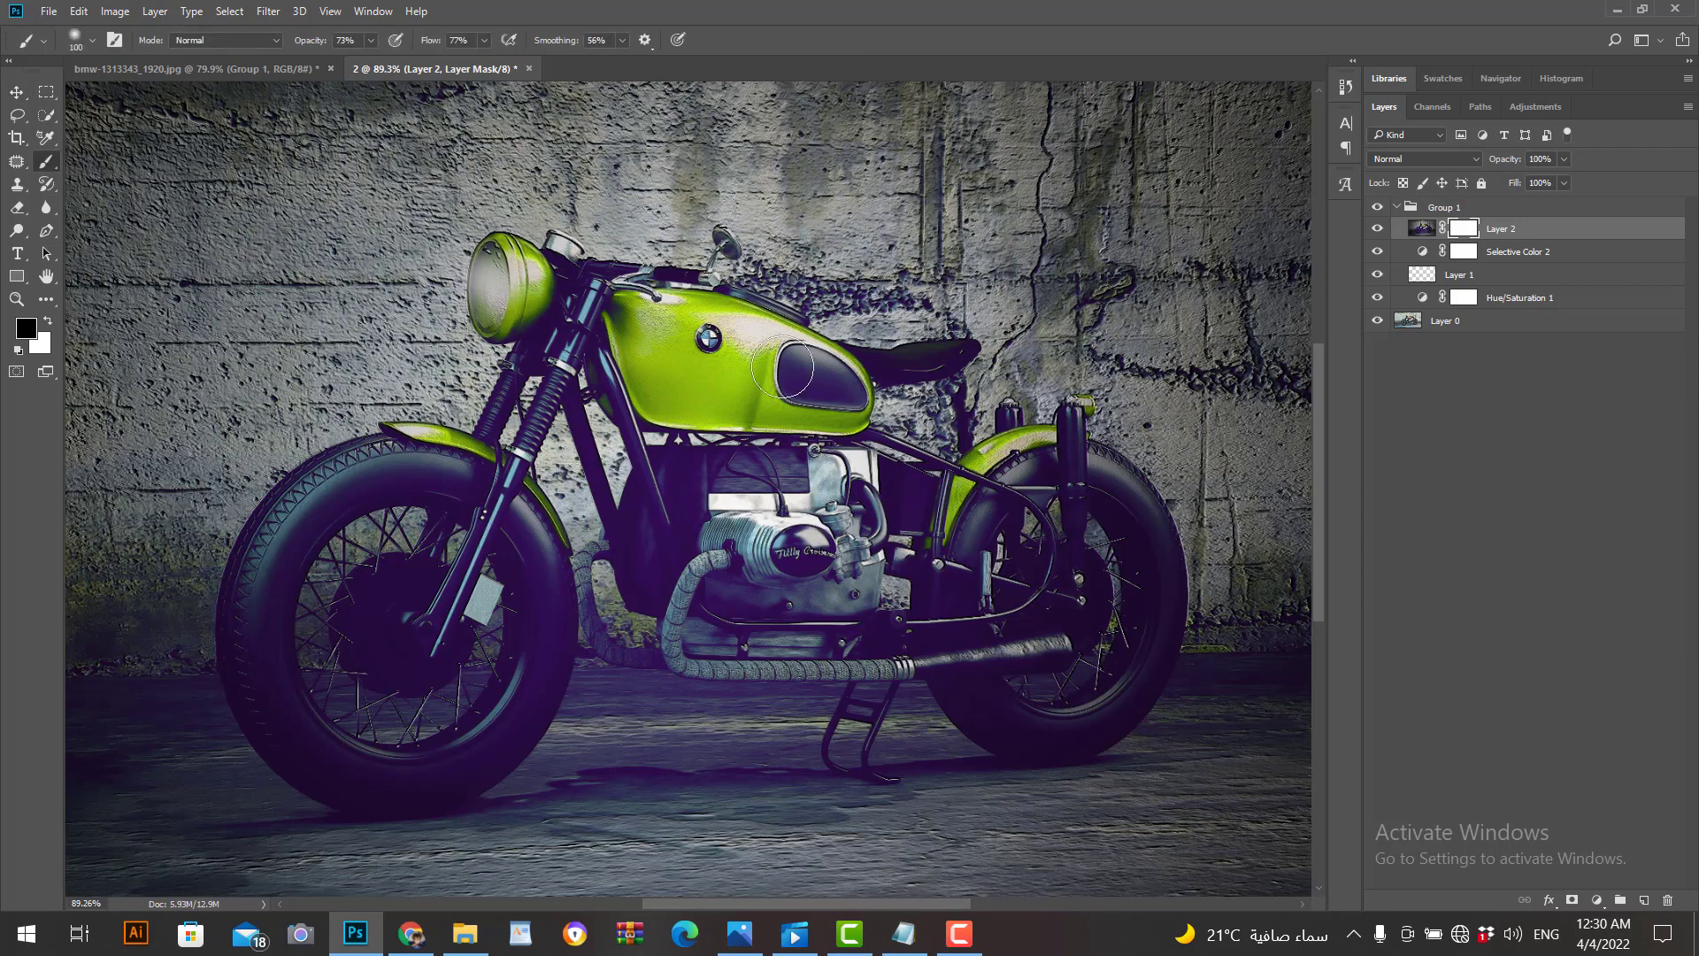
{"action": "key", "text": "bracketright"}
{"action": "mouse_move", "coordinate": [681, 327]}
{"action": "left_mouse_down"}
{"action": "mouse_move", "coordinate": [670, 370]}
{"action": "mouse_move", "coordinate": [727, 372]}
{"action": "left_mouse_up"}
{"action": "key", "text": "bracketleft"}
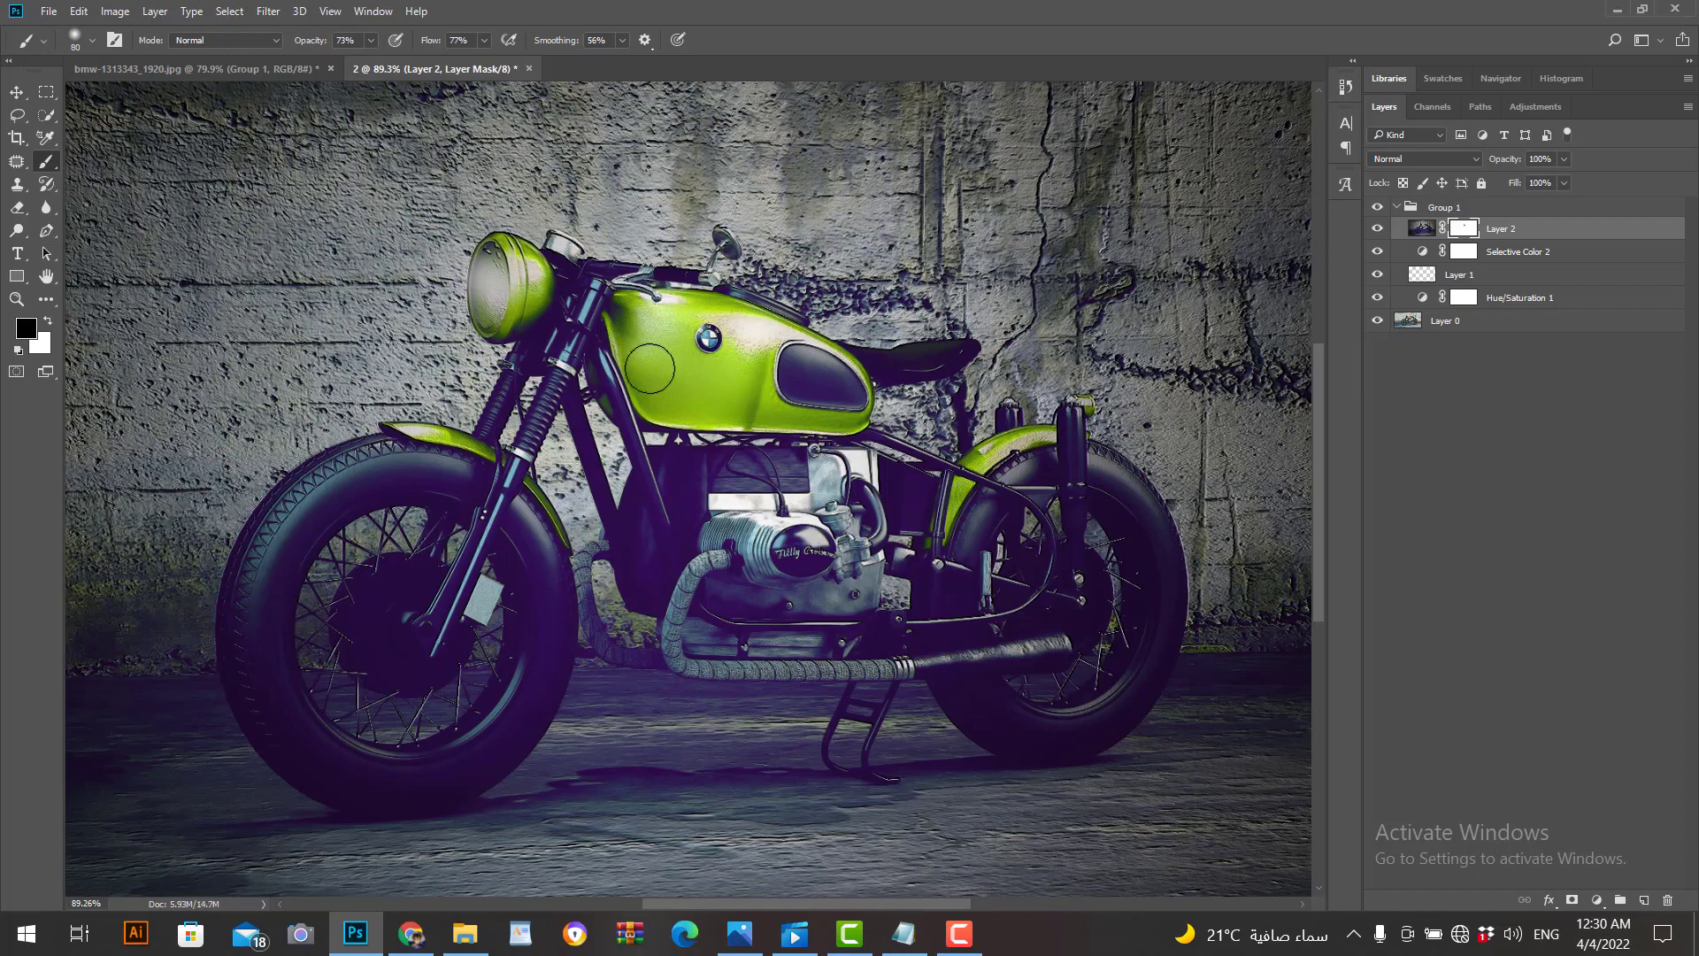
Step: Reduce the brush to 55% opacity and 56% flow and soften the fuel tank's texture by painting black on Layer 2's mask
{"action": "key", "text": "ctrl+plus"}
{"action": "key", "text": "ctrl+plus"}
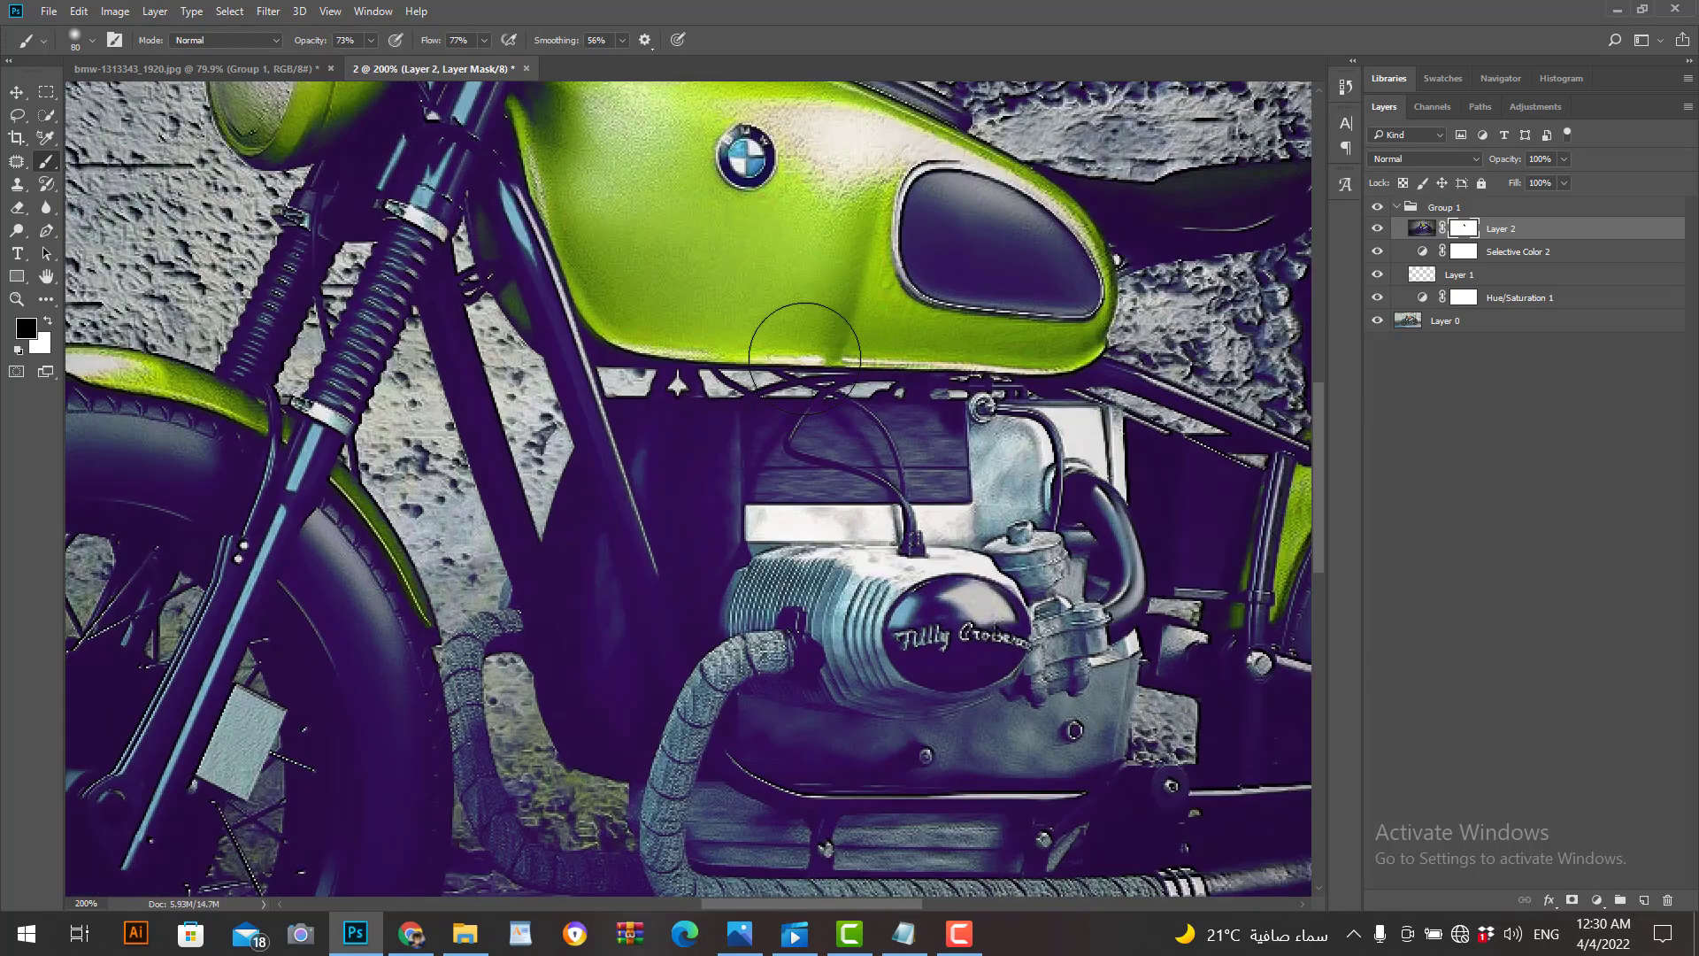
{"action": "left_click_drag", "start_coordinate": [803, 350], "coordinate": [711, 580]}
{"action": "key", "text": "bracketleft"}
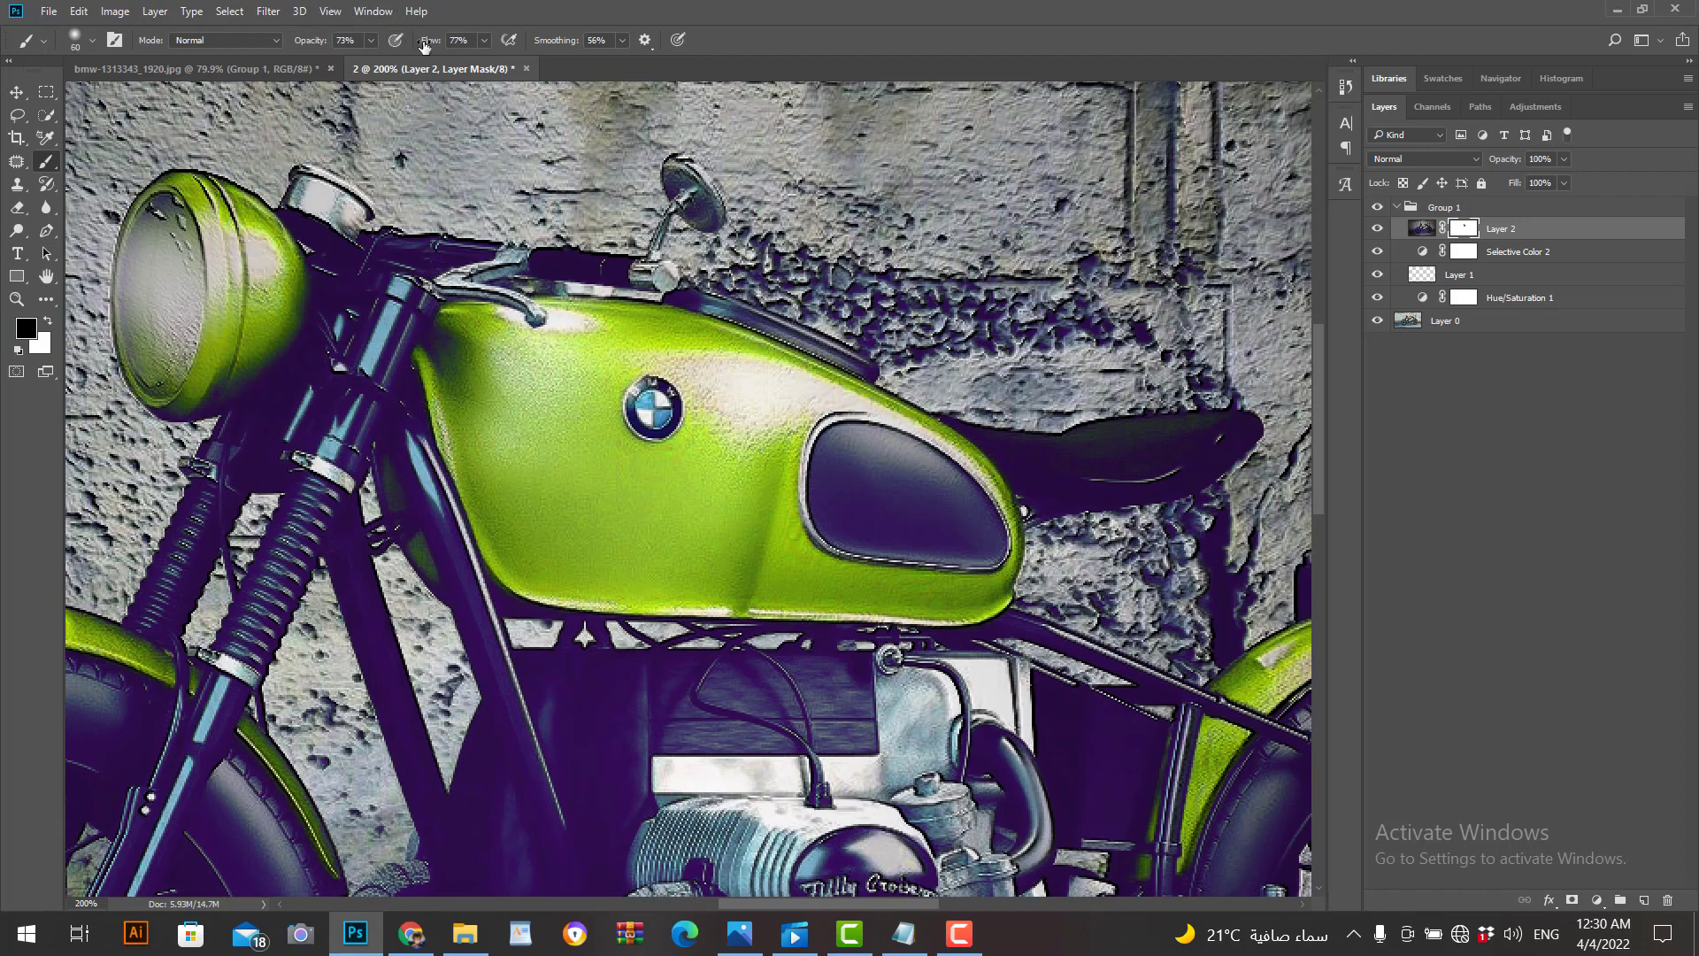
{"action": "left_click_drag", "start_coordinate": [321, 44], "coordinate": [305, 44]}
{"action": "key", "text": "bracketleft"}
{"action": "key", "text": "bracketleft"}
{"action": "left_click_drag", "start_coordinate": [808, 403], "coordinate": [798, 416]}
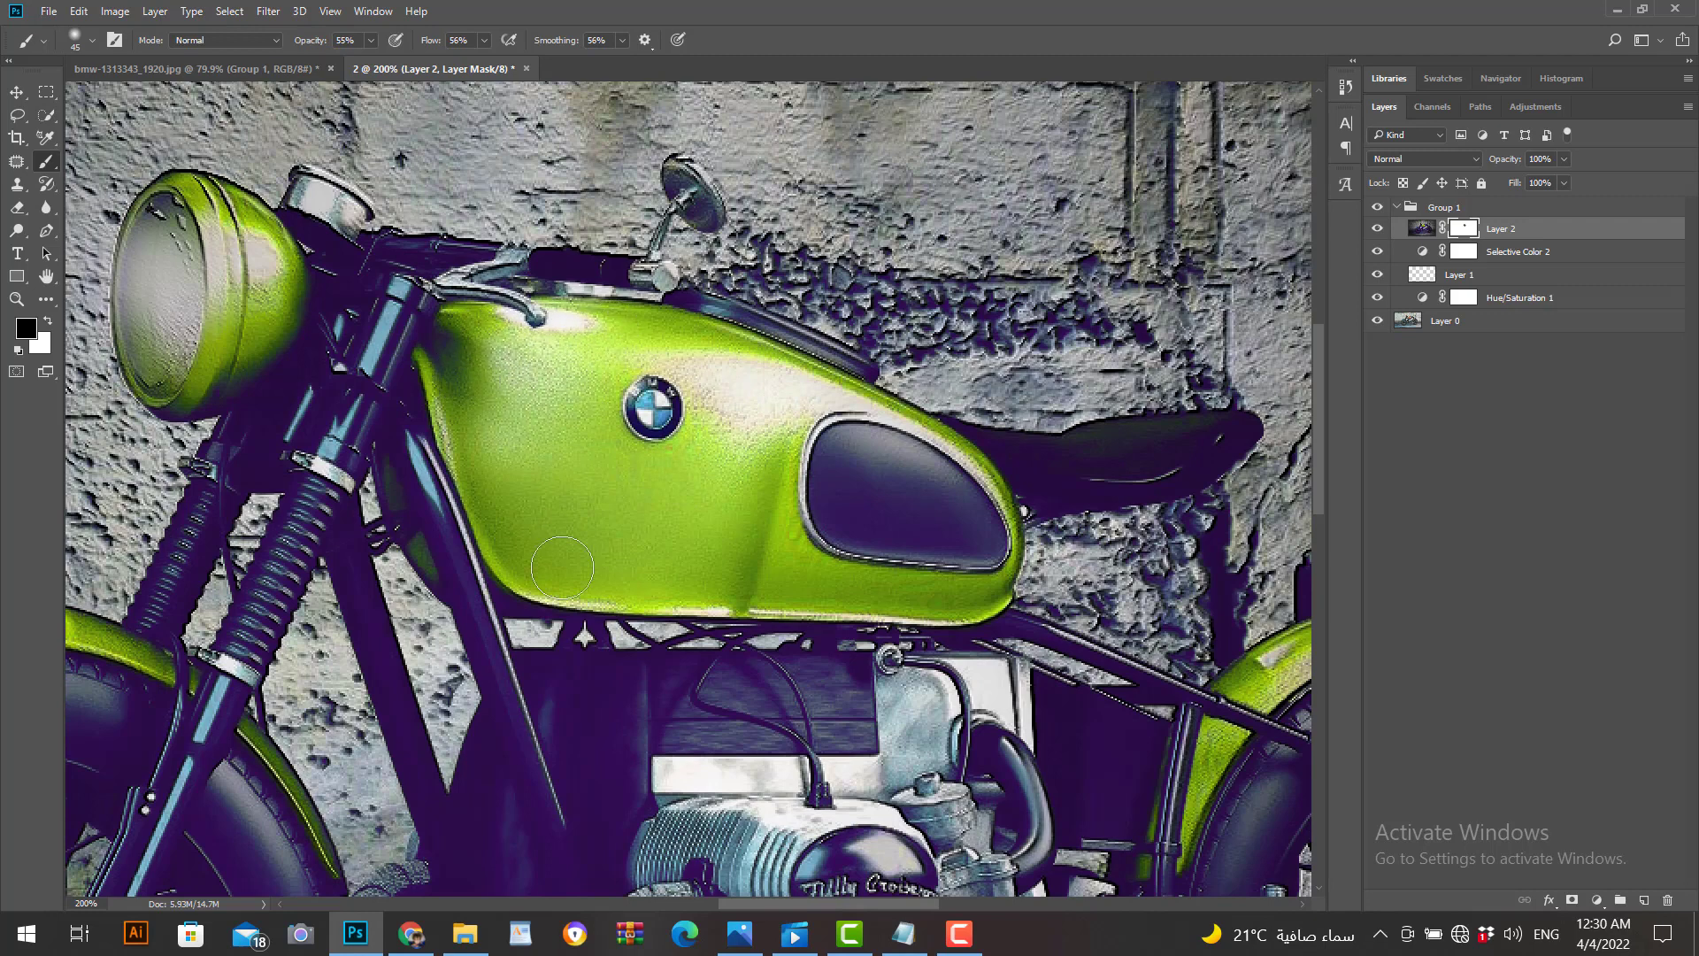
{"action": "key", "text": "bracketleft"}
{"action": "key", "text": "bracketleft"}
{"action": "key", "text": "bracketleft"}
{"action": "mouse_move", "coordinate": [1006, 509]}
{"action": "left_mouse_down"}
{"action": "mouse_move", "coordinate": [874, 397]}
{"action": "mouse_move", "coordinate": [708, 363]}
{"action": "mouse_move", "coordinate": [793, 362]}
{"action": "mouse_move", "coordinate": [613, 318]}
{"action": "left_mouse_up"}
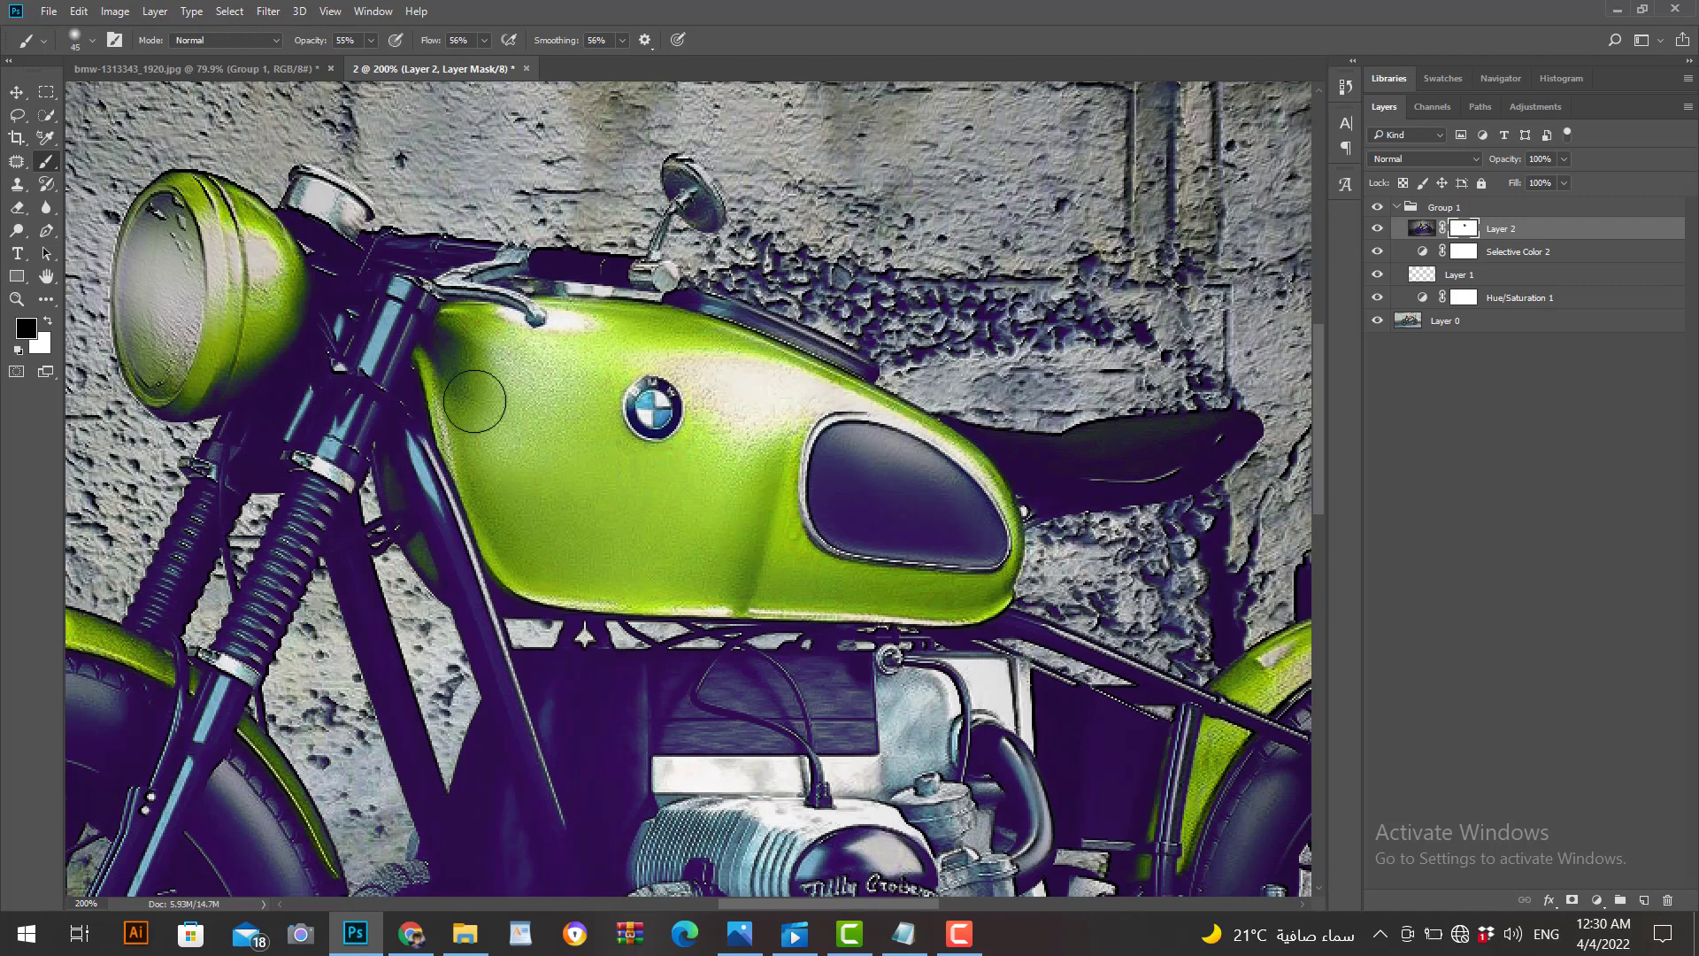
Step: Paint black with a small brush over the green headlight shell and the rear and front fenders on Layer 2's mask
{"action": "key", "text": "bracketleft"}
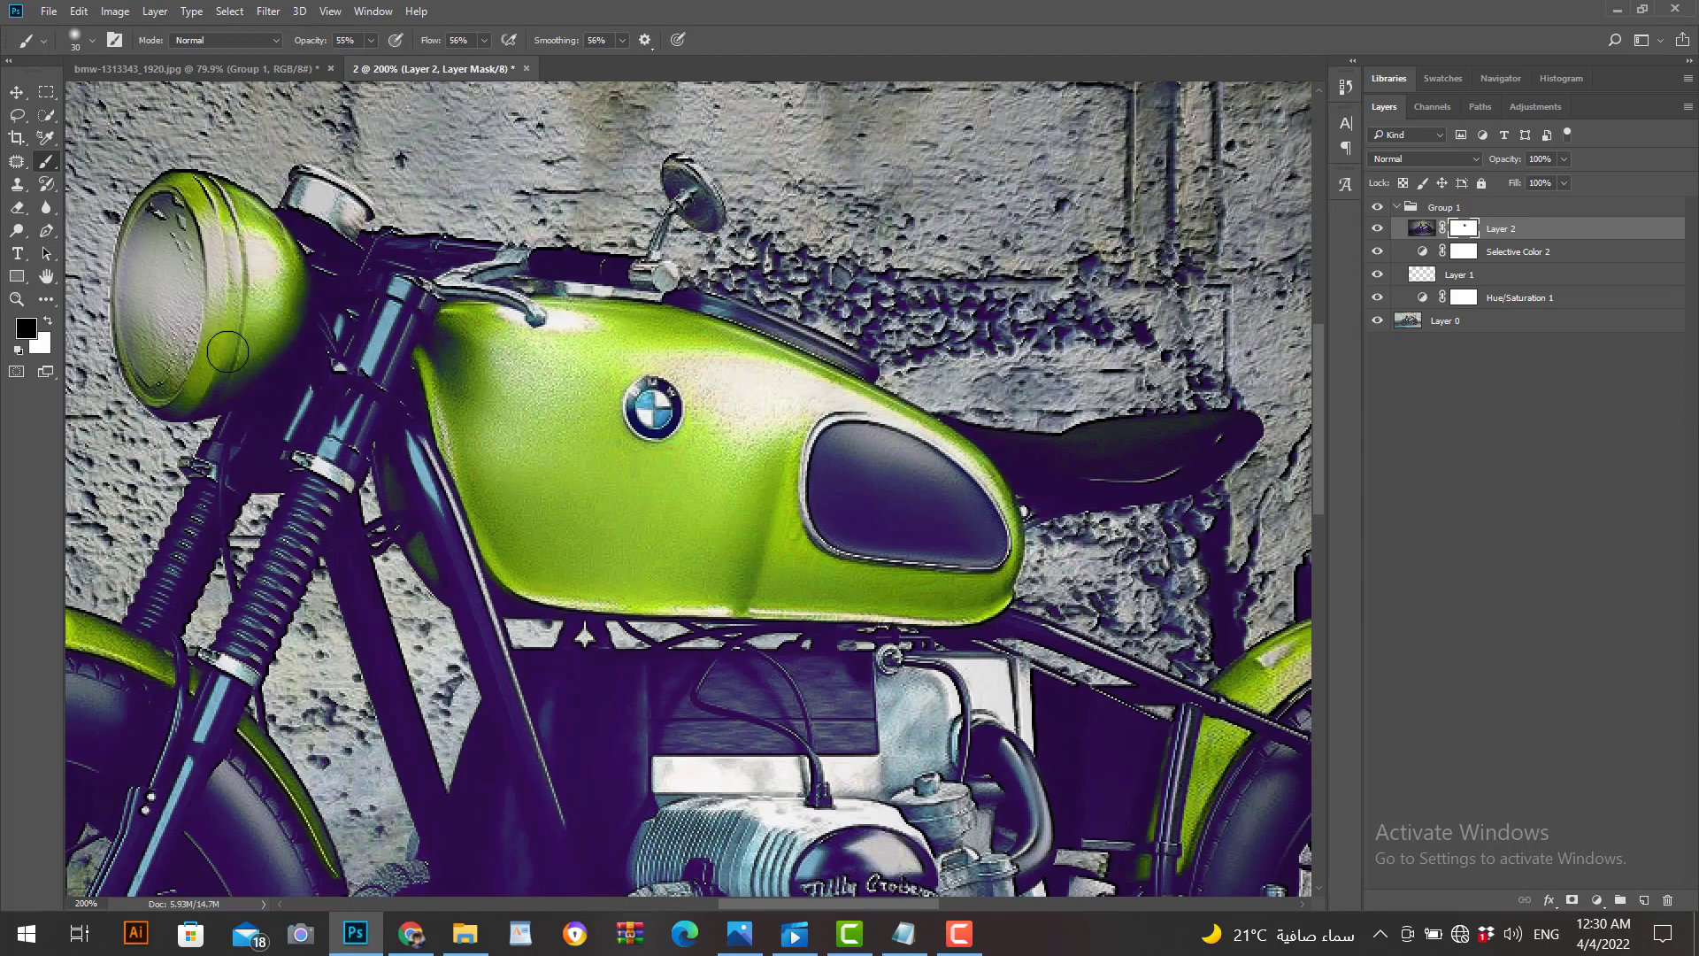
{"action": "mouse_move", "coordinate": [229, 352]}
{"action": "left_mouse_down"}
{"action": "mouse_move", "coordinate": [237, 183]}
{"action": "mouse_move", "coordinate": [178, 178]}
{"action": "mouse_move", "coordinate": [224, 218]}
{"action": "mouse_move", "coordinate": [221, 354]}
{"action": "mouse_move", "coordinate": [182, 393]}
{"action": "left_mouse_up"}
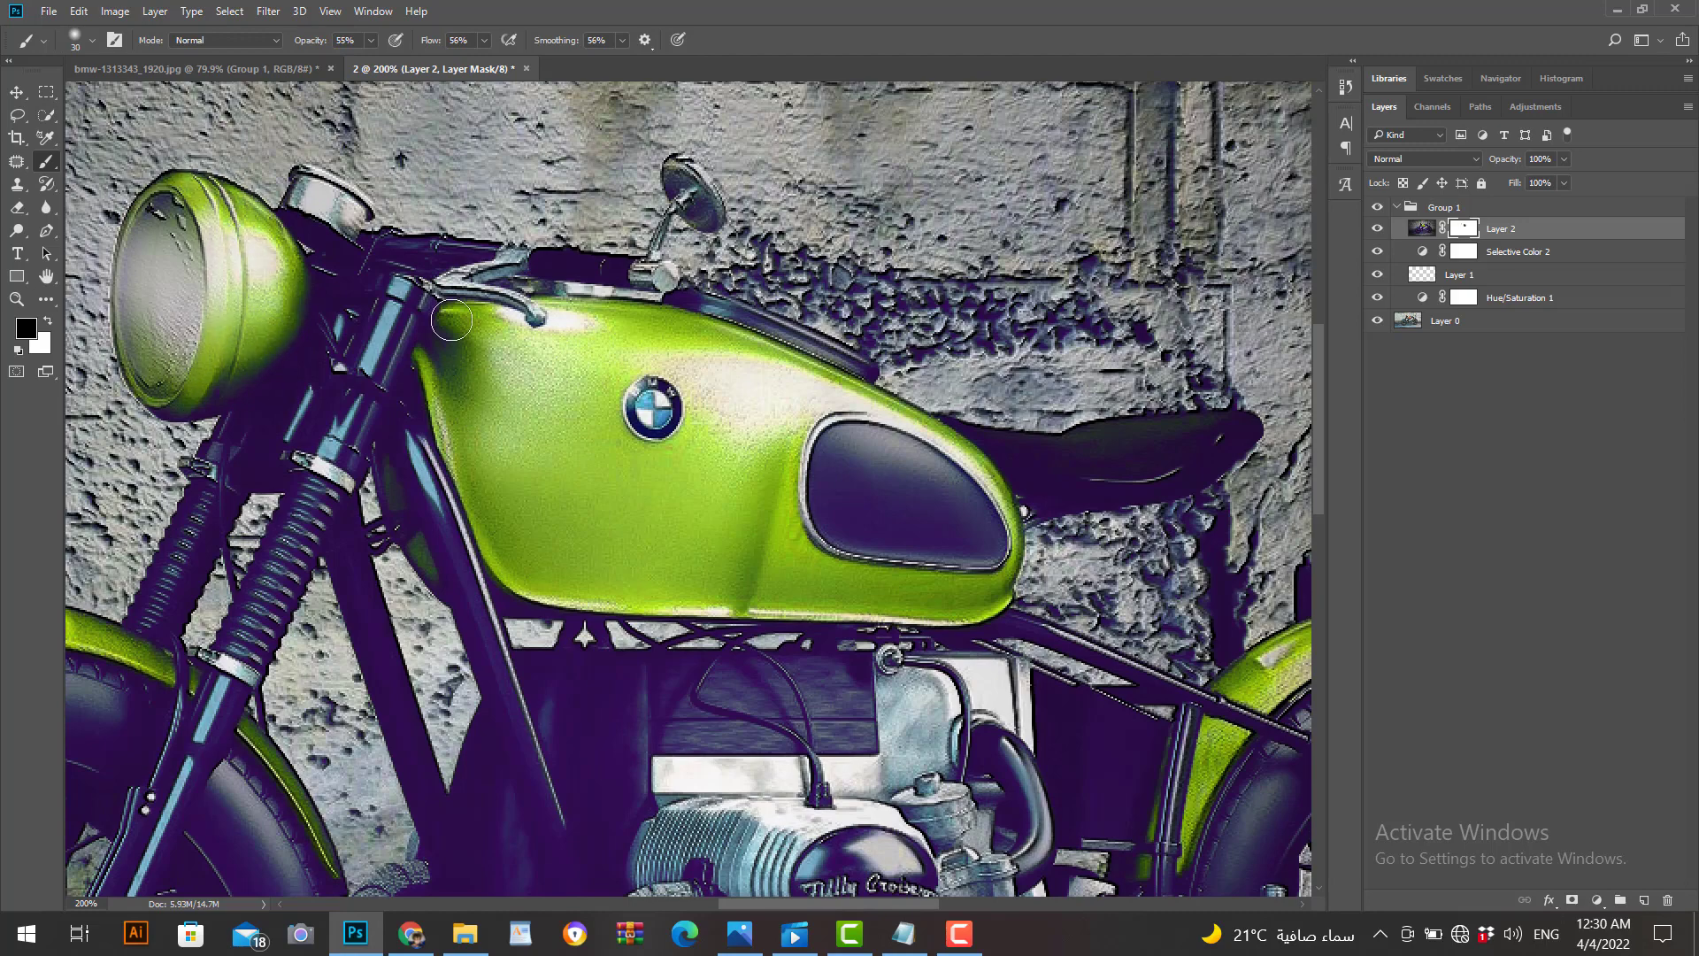
{"action": "left_click_drag", "start_coordinate": [992, 607], "coordinate": [684, 418]}
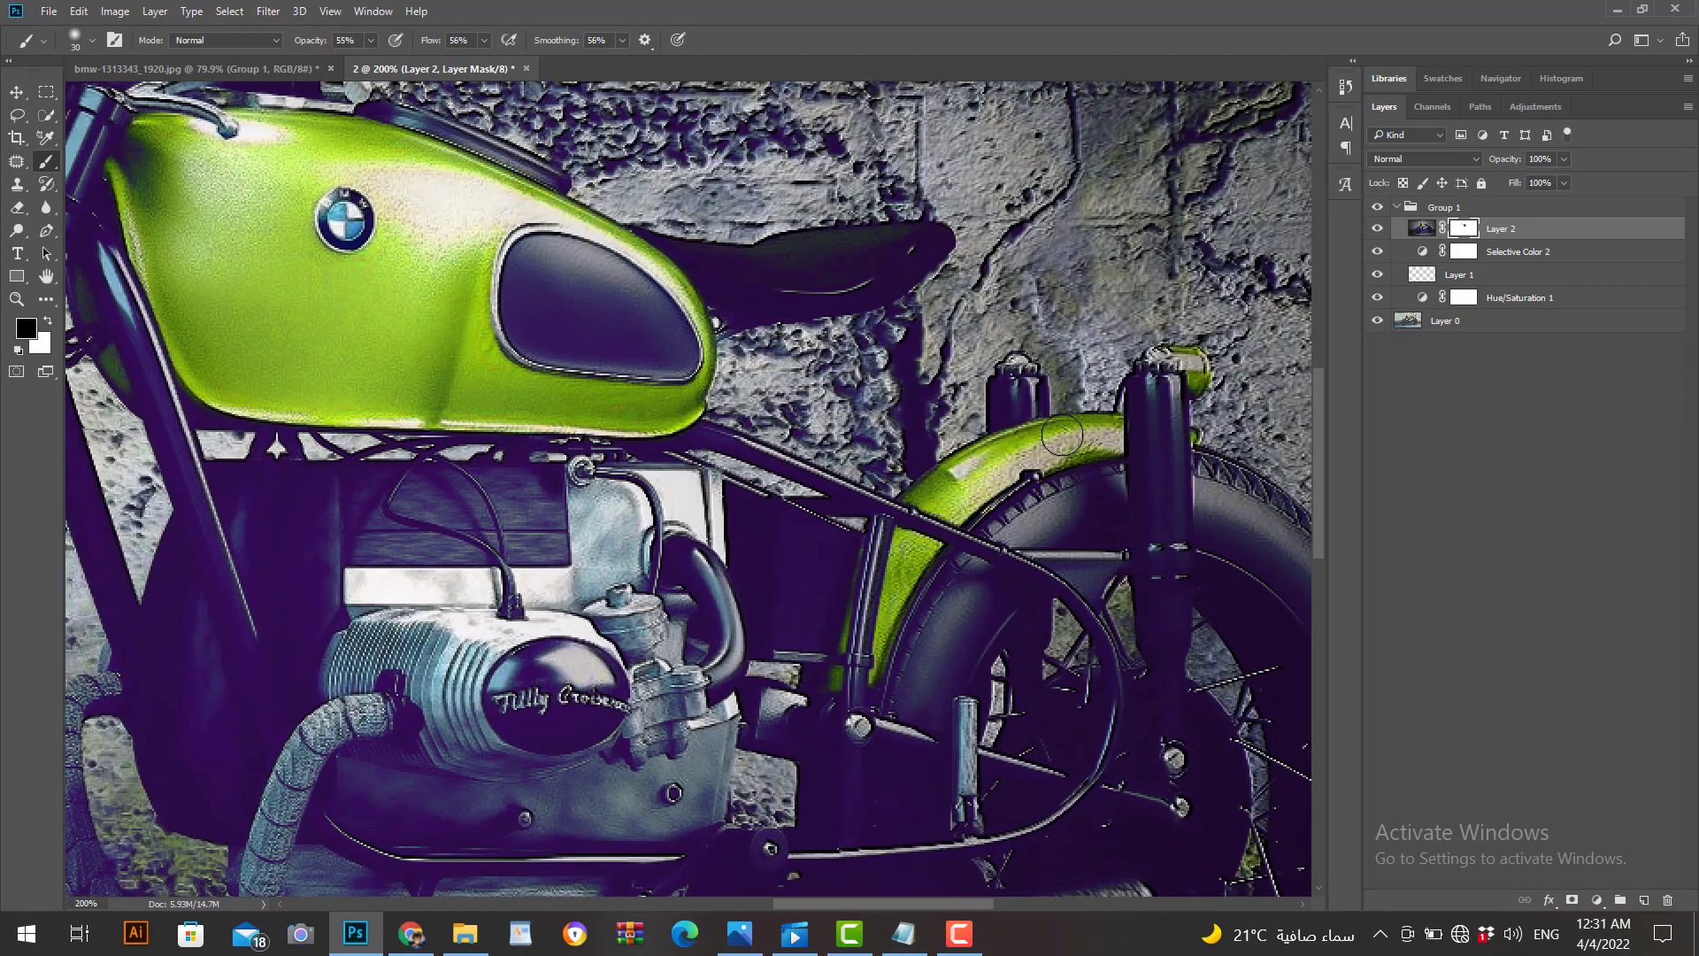
{"action": "left_click_drag", "start_coordinate": [907, 558], "coordinate": [862, 662]}
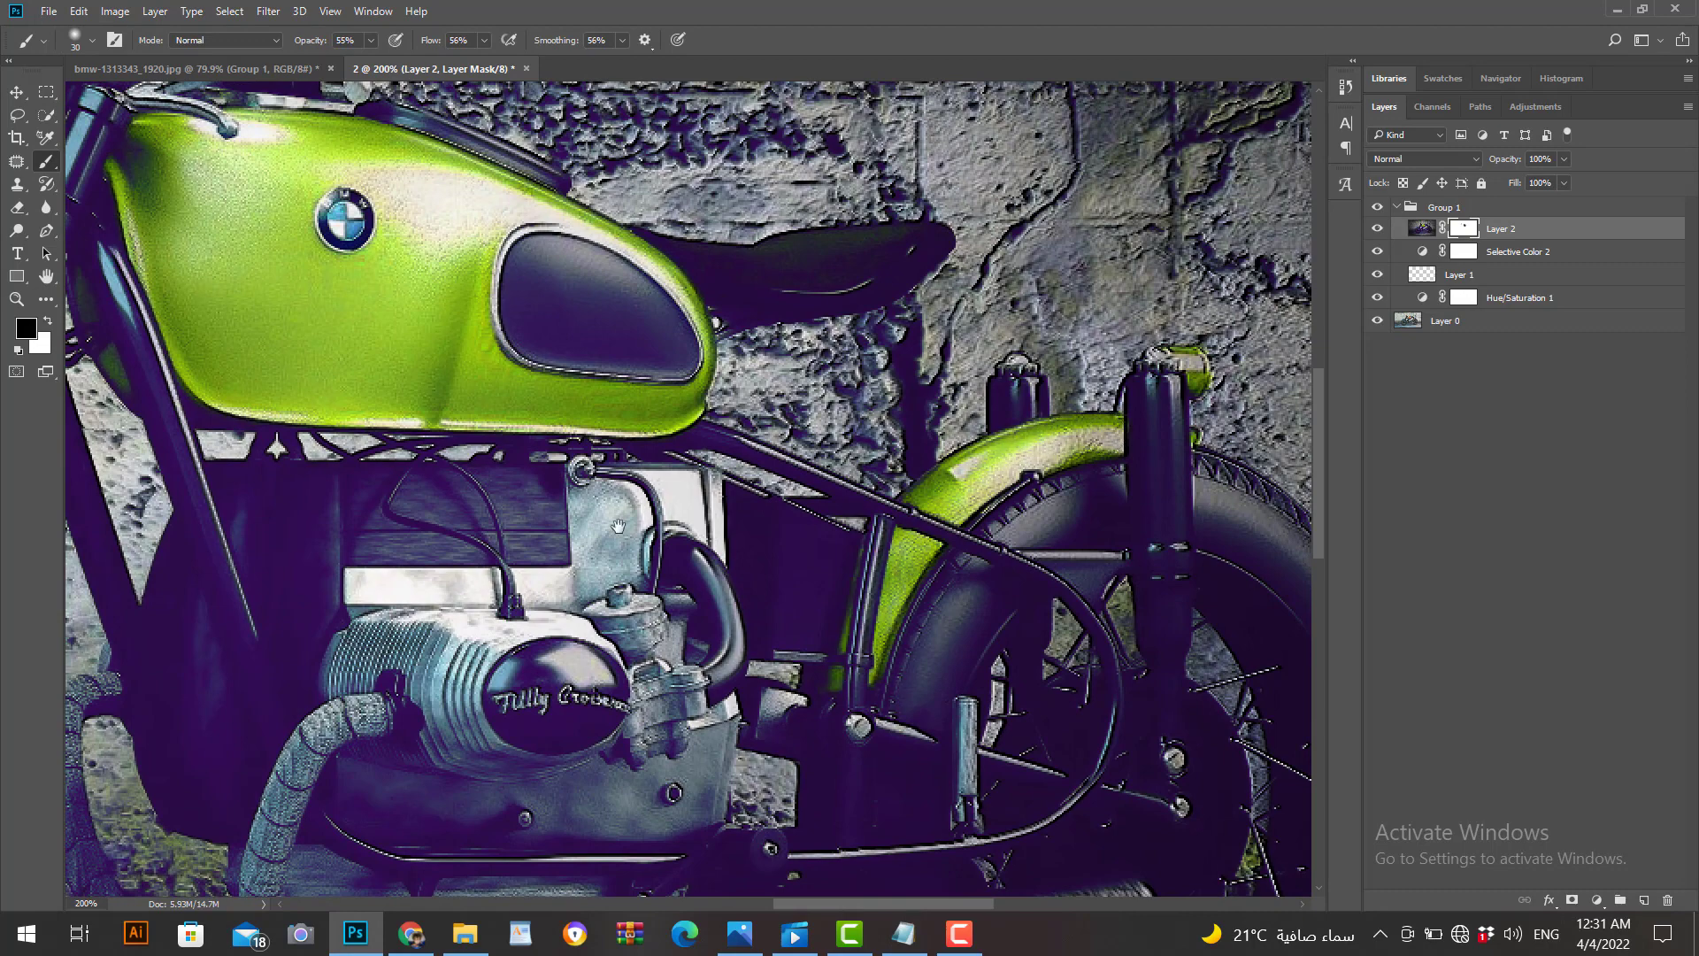
{"action": "left_click_drag", "start_coordinate": [618, 527], "coordinate": [1251, 509]}
{"action": "left_click_drag", "start_coordinate": [310, 404], "coordinate": [549, 501]}
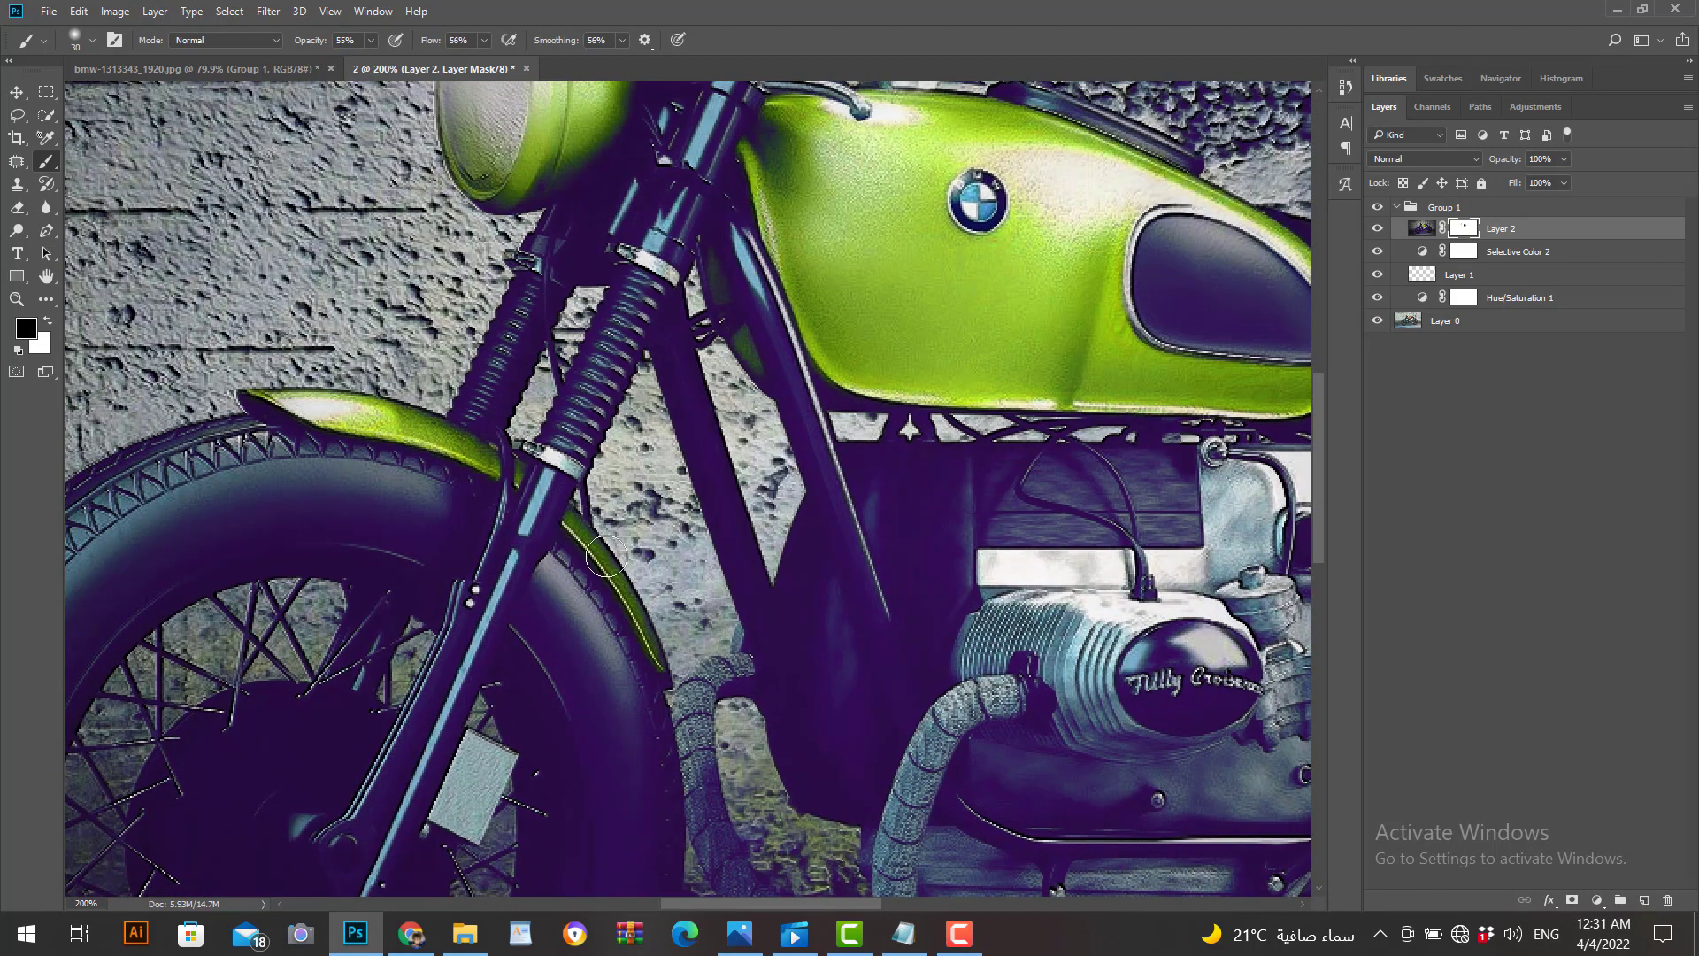
{"action": "left_click_drag", "start_coordinate": [606, 556], "coordinate": [644, 630]}
{"action": "key", "text": "bracketright"}
{"action": "key", "text": "bracketright"}
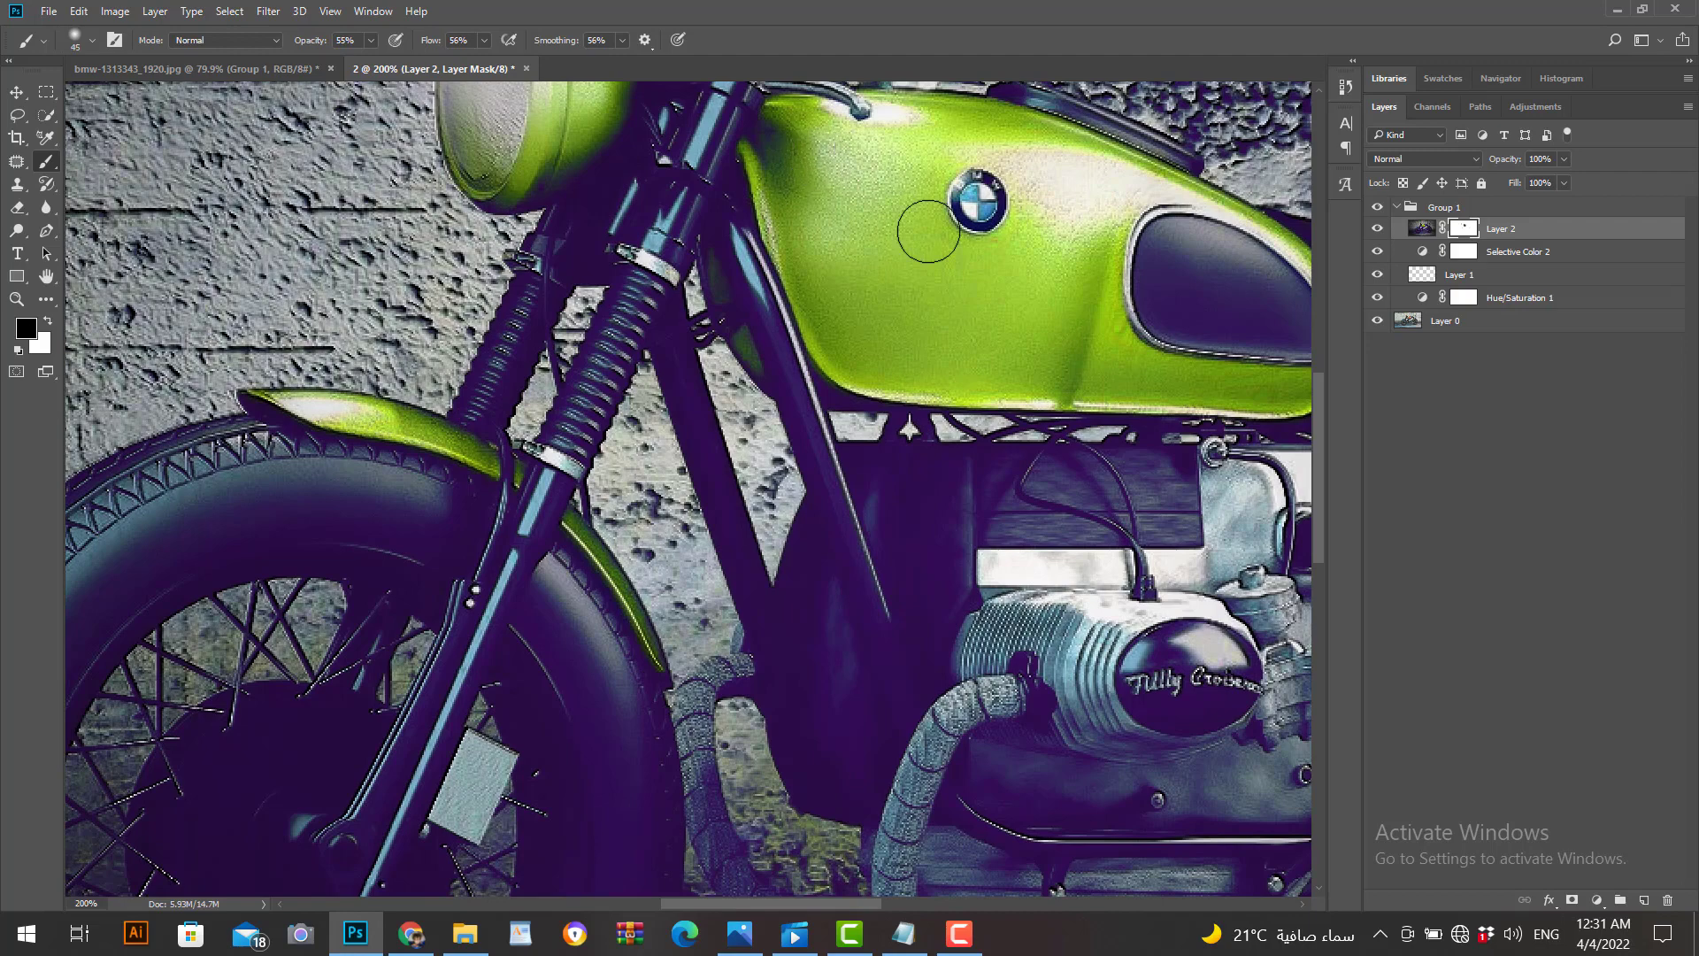
{"action": "left_click_drag", "start_coordinate": [966, 238], "coordinate": [878, 399]}
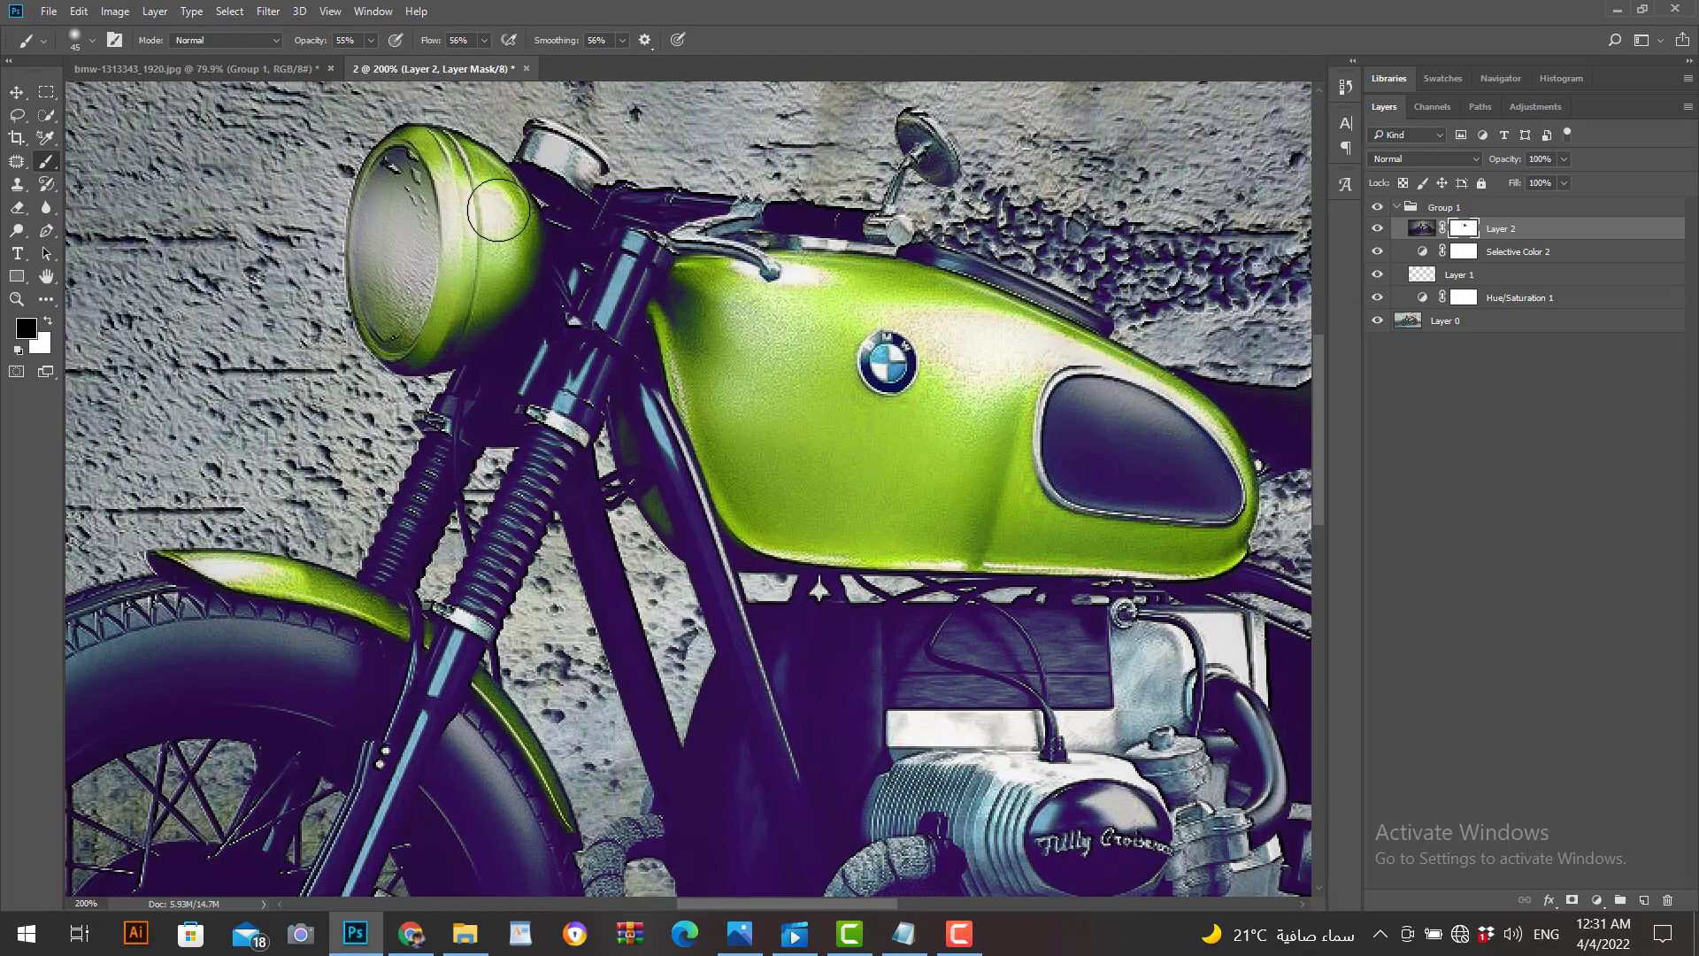
{"action": "left_click", "coordinate": [17, 299]}
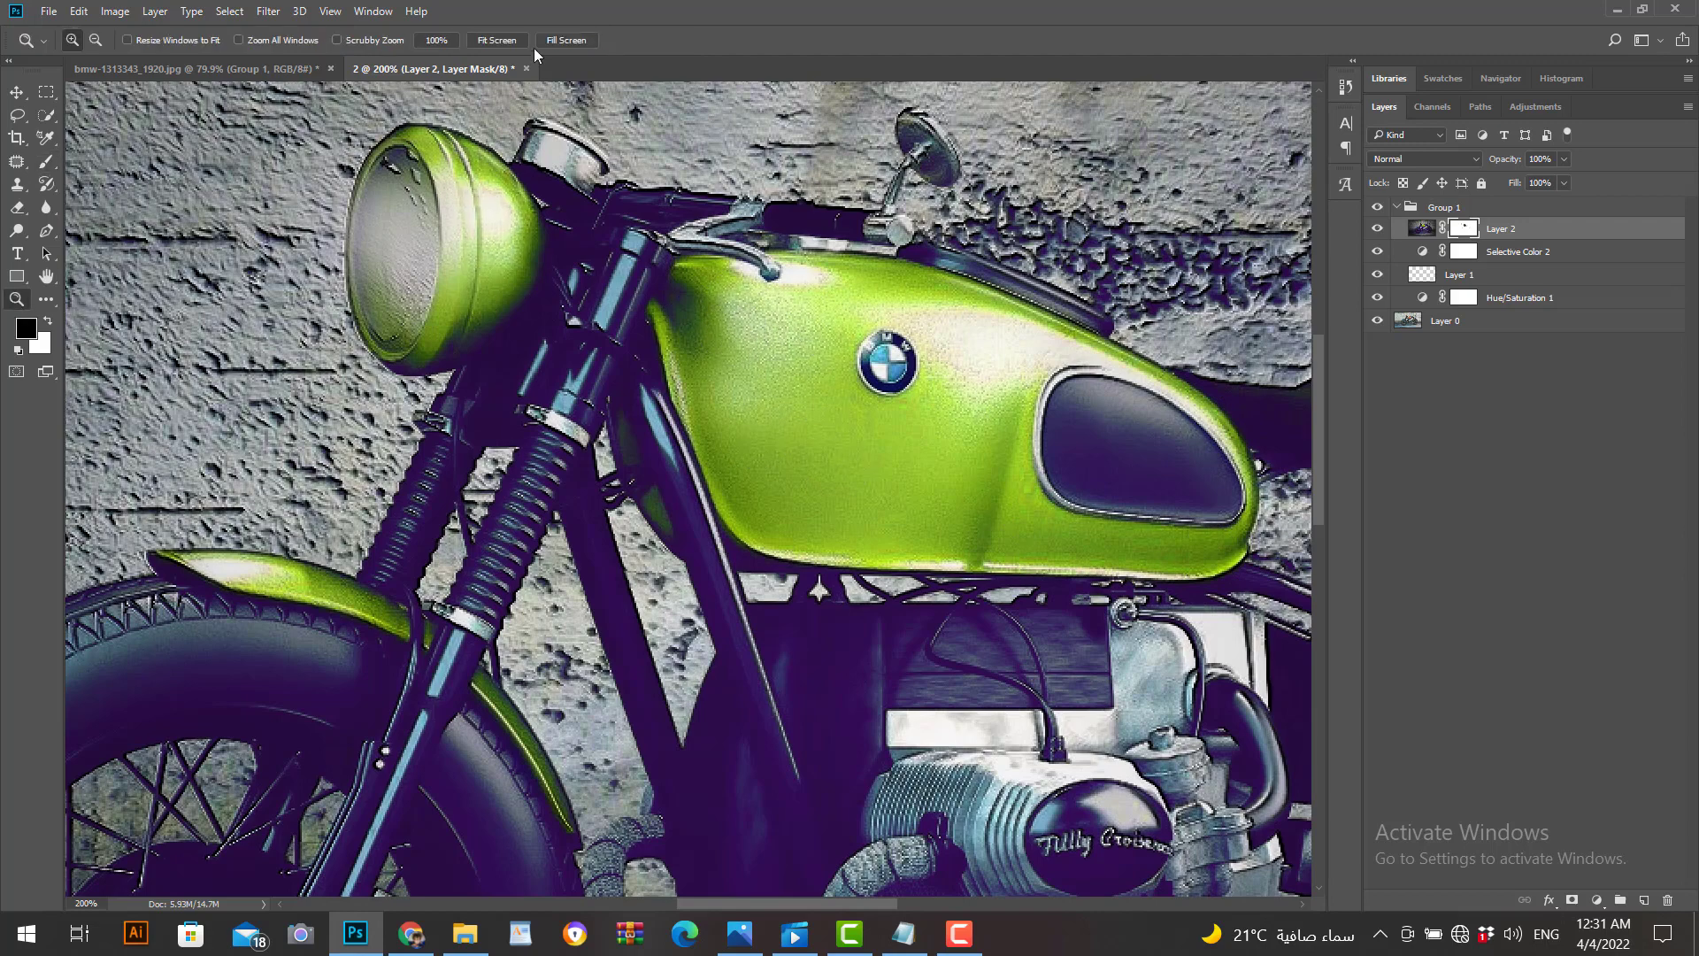
{"action": "left_click", "coordinate": [526, 41]}
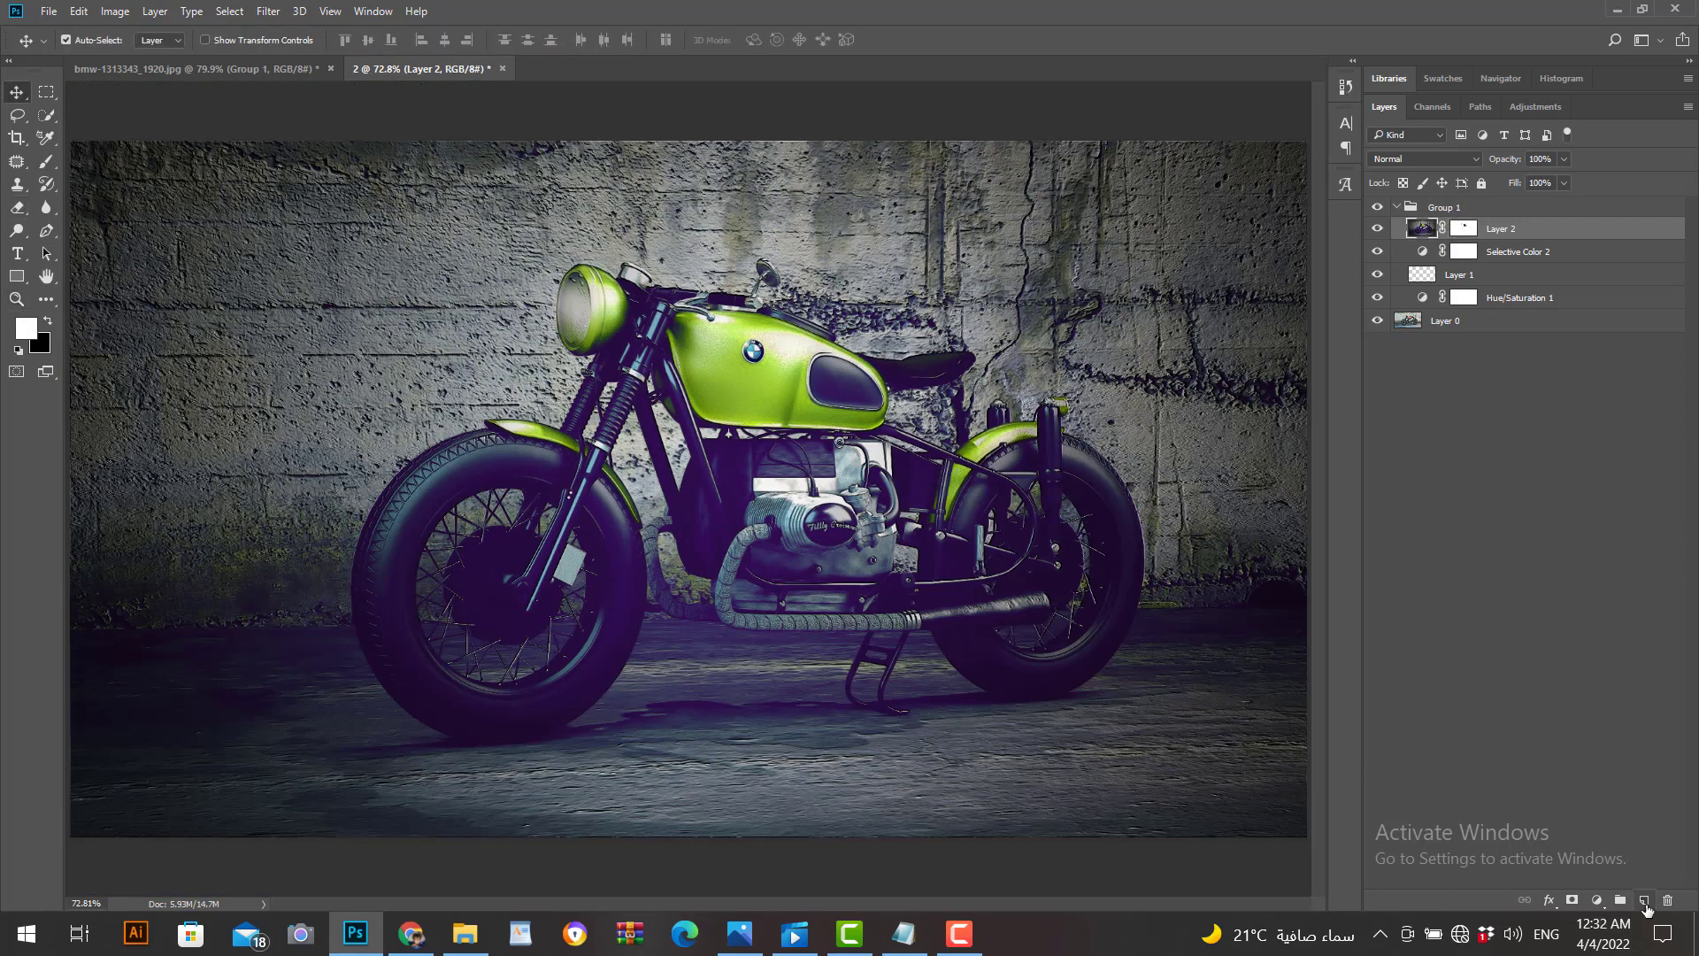
Step: Add a black Solid Color fill layer above Layer 2 in Group 1
{"action": "left_click", "coordinate": [1644, 900]}
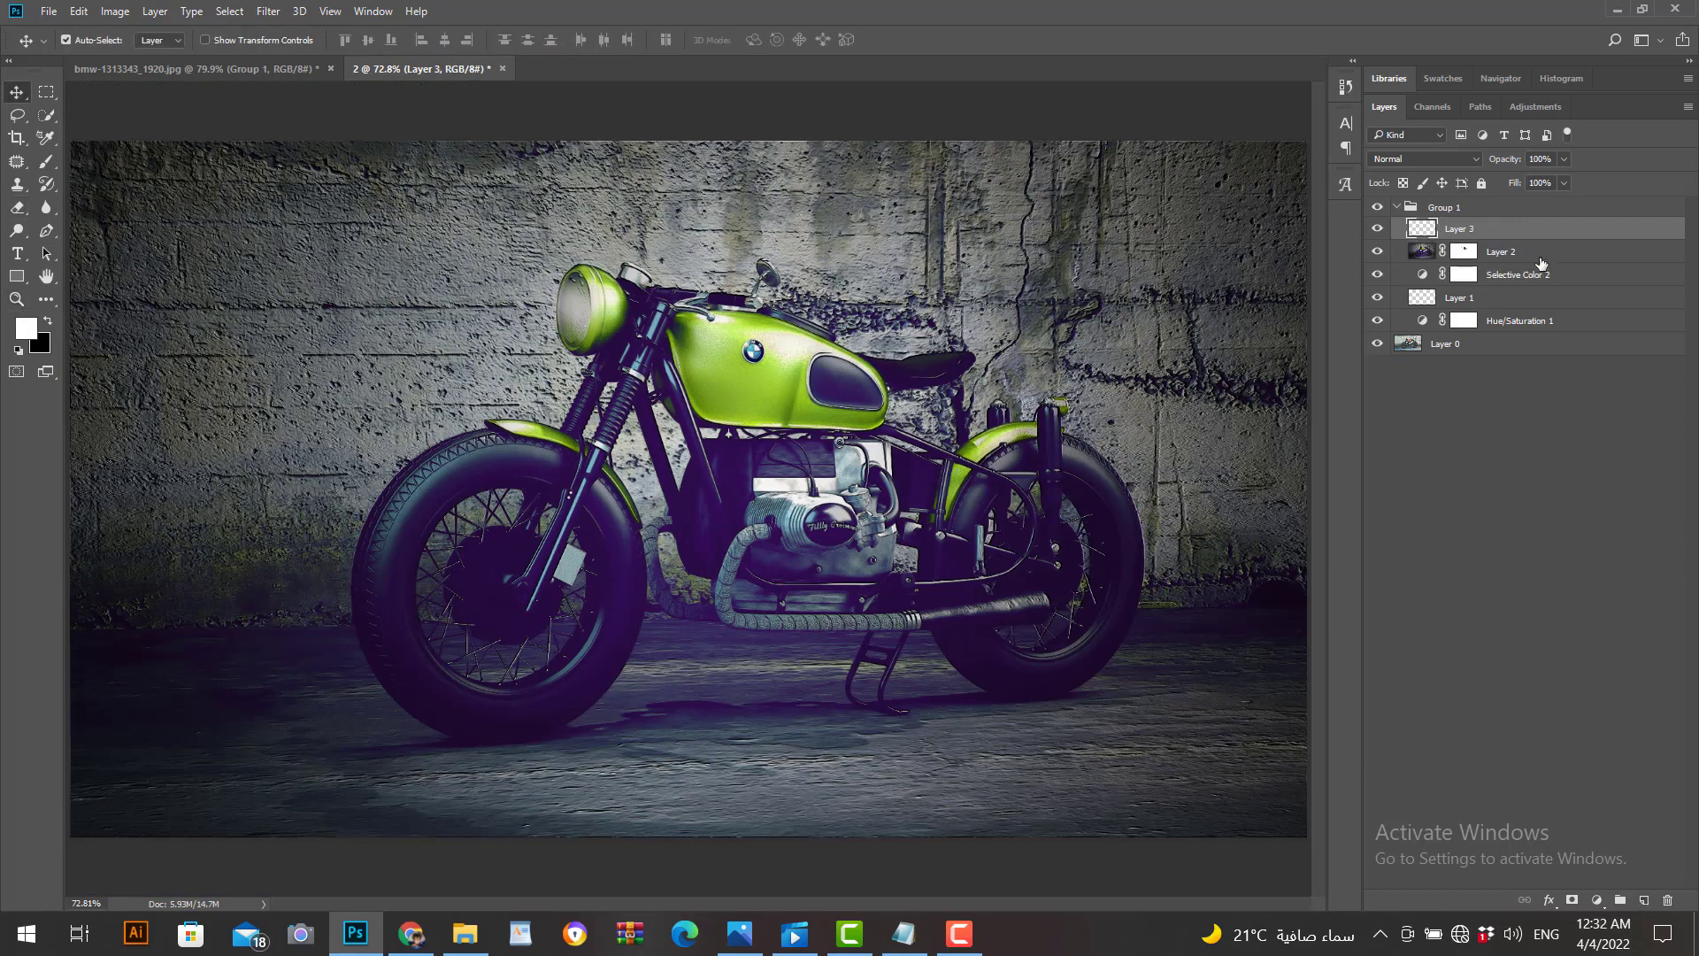
{"action": "key", "text": "Delete"}
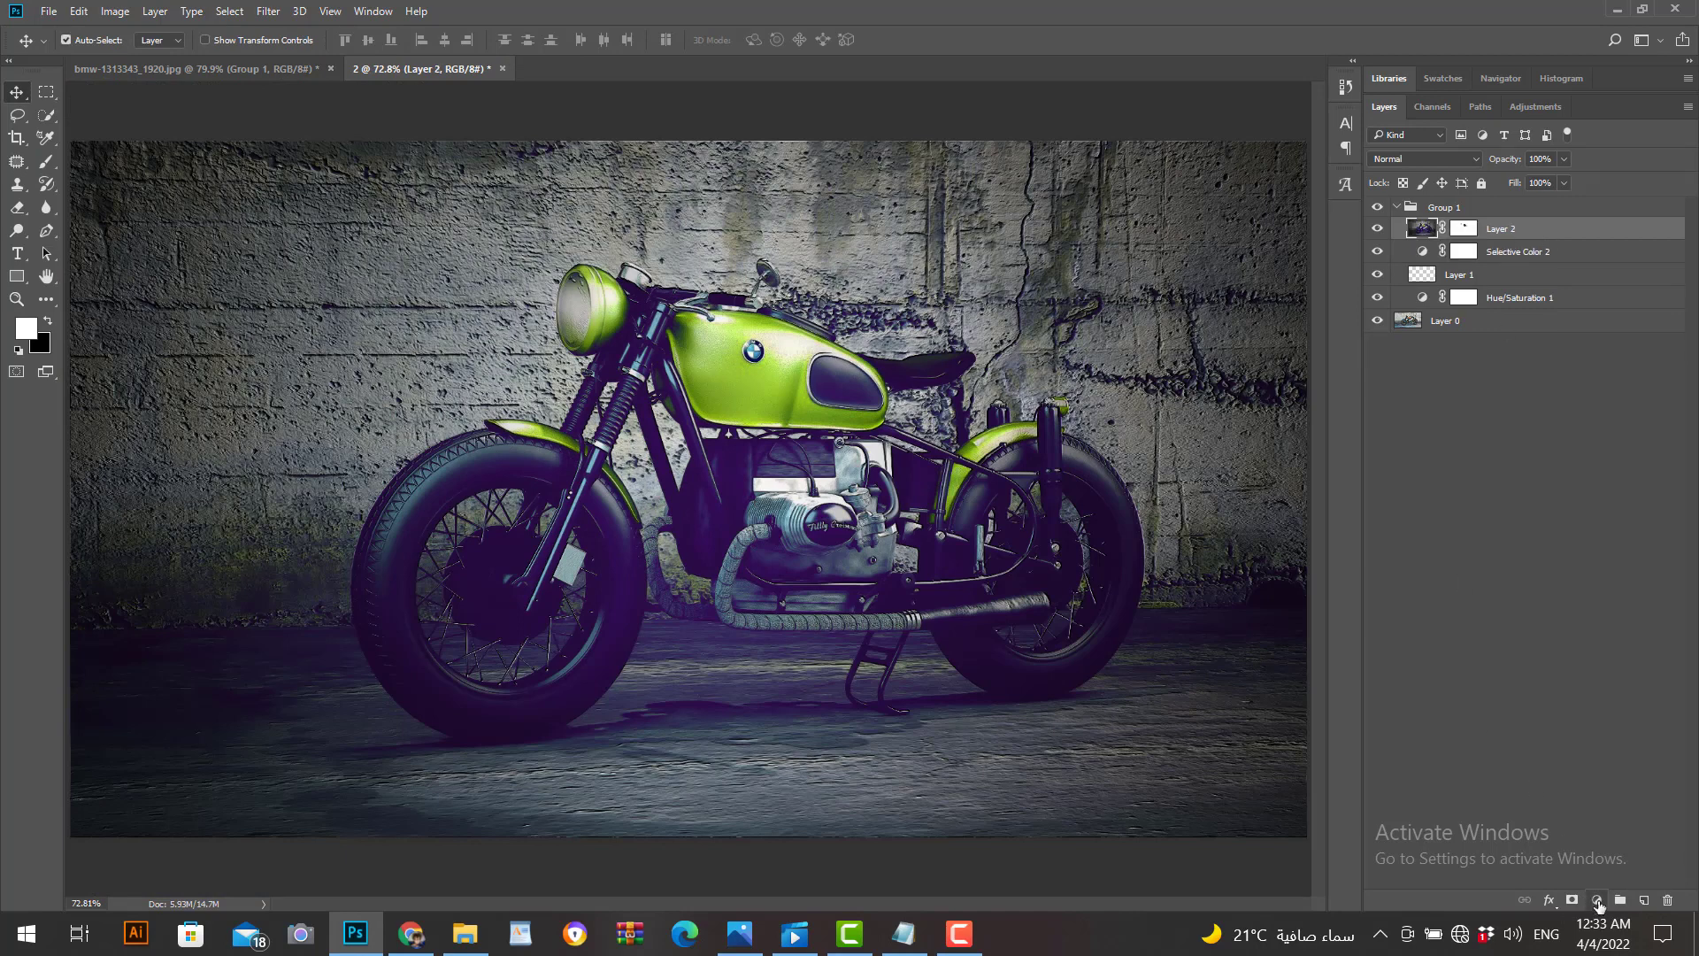
{"action": "left_click", "coordinate": [1597, 900]}
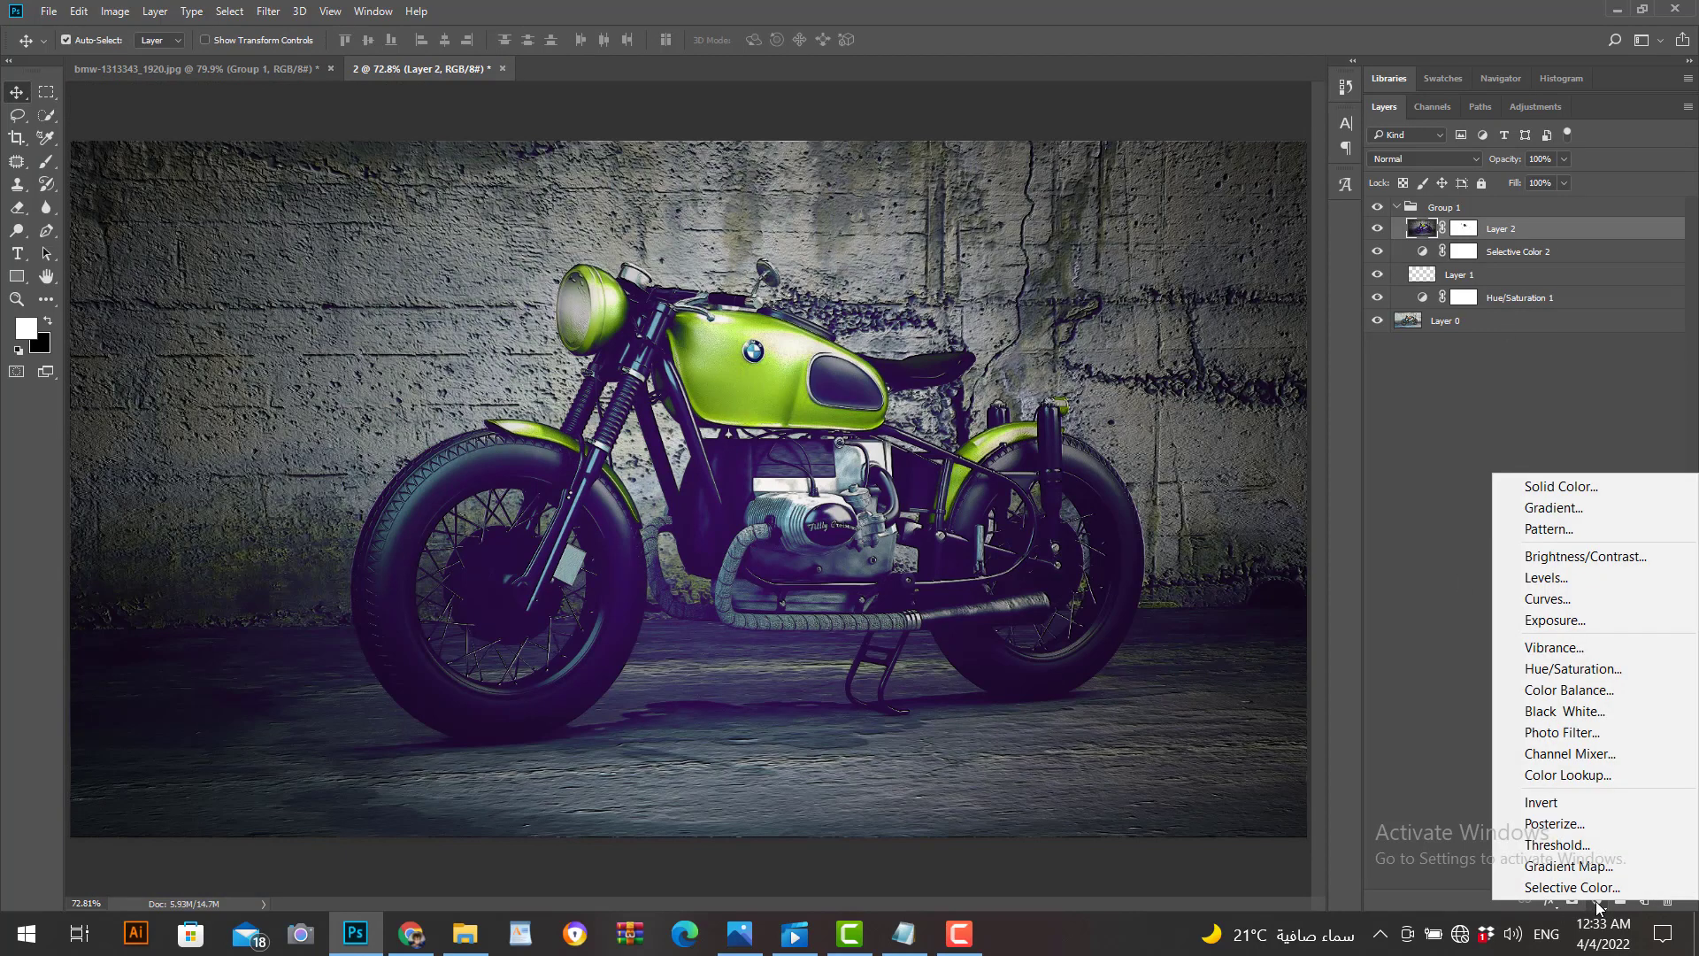
{"action": "left_click", "coordinate": [1612, 486]}
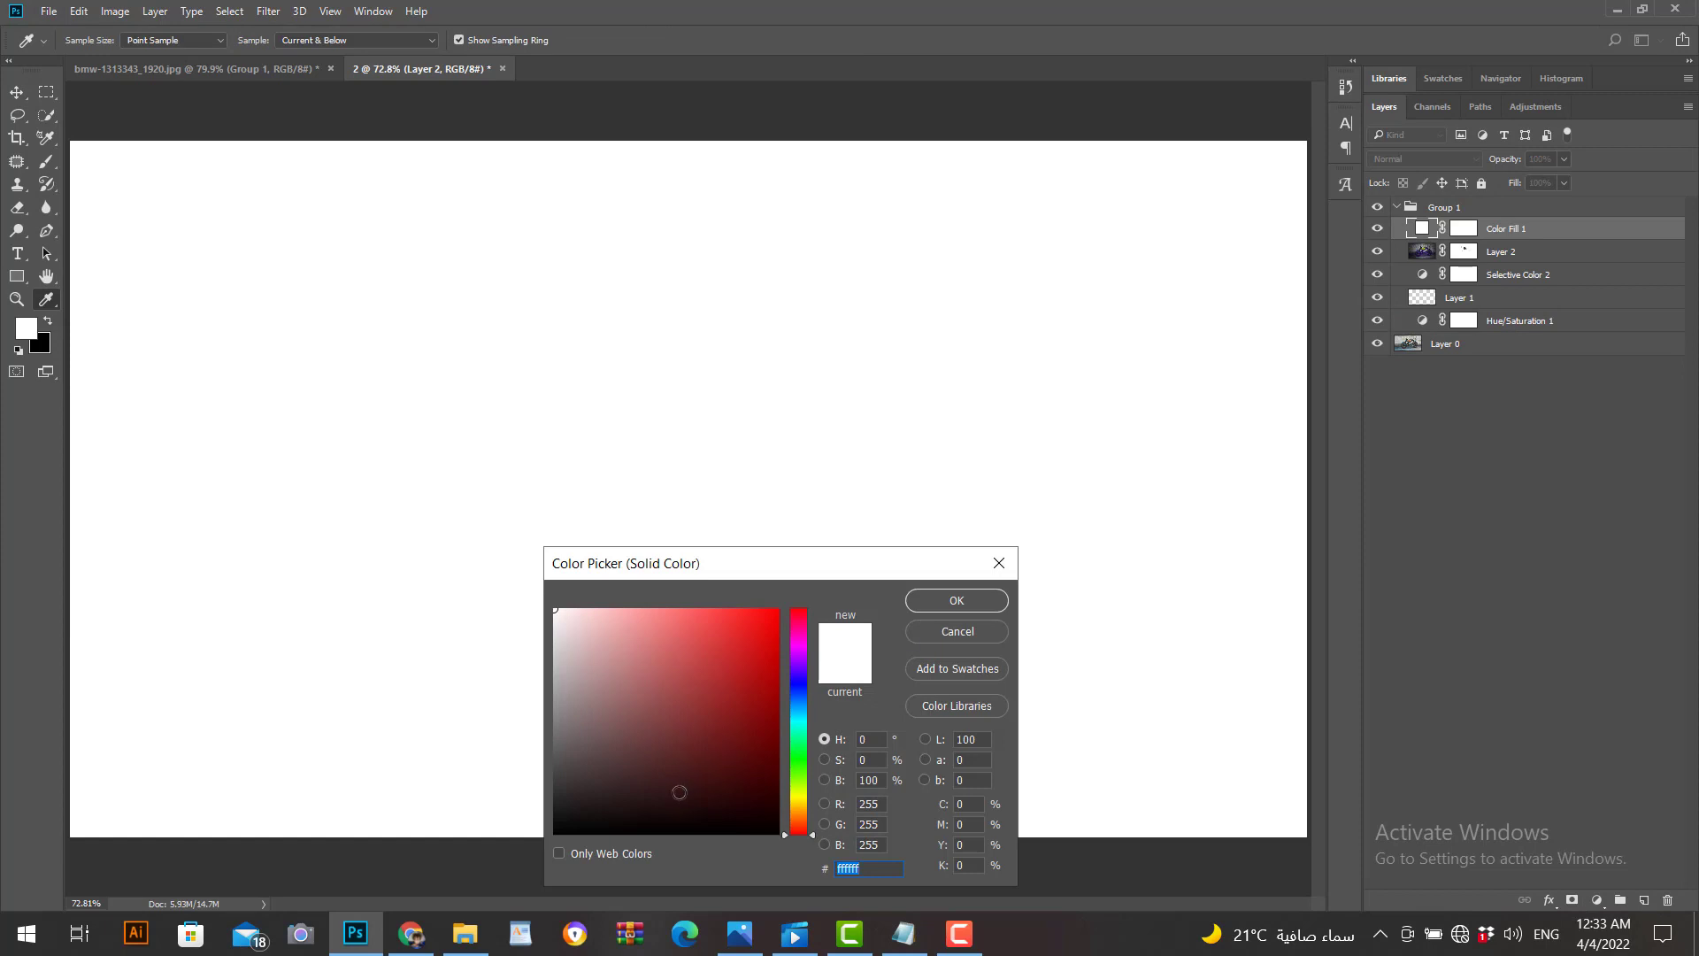
{"action": "left_click_drag", "start_coordinate": [679, 792], "coordinate": [540, 869]}
{"action": "left_click", "coordinate": [956, 601]}
Step: Render a 50-300mm Zoom Lens Flare at 102% brightness on the rasterized black fill layer and set its blend mode to Screen
{"action": "left_click", "coordinate": [268, 11]}
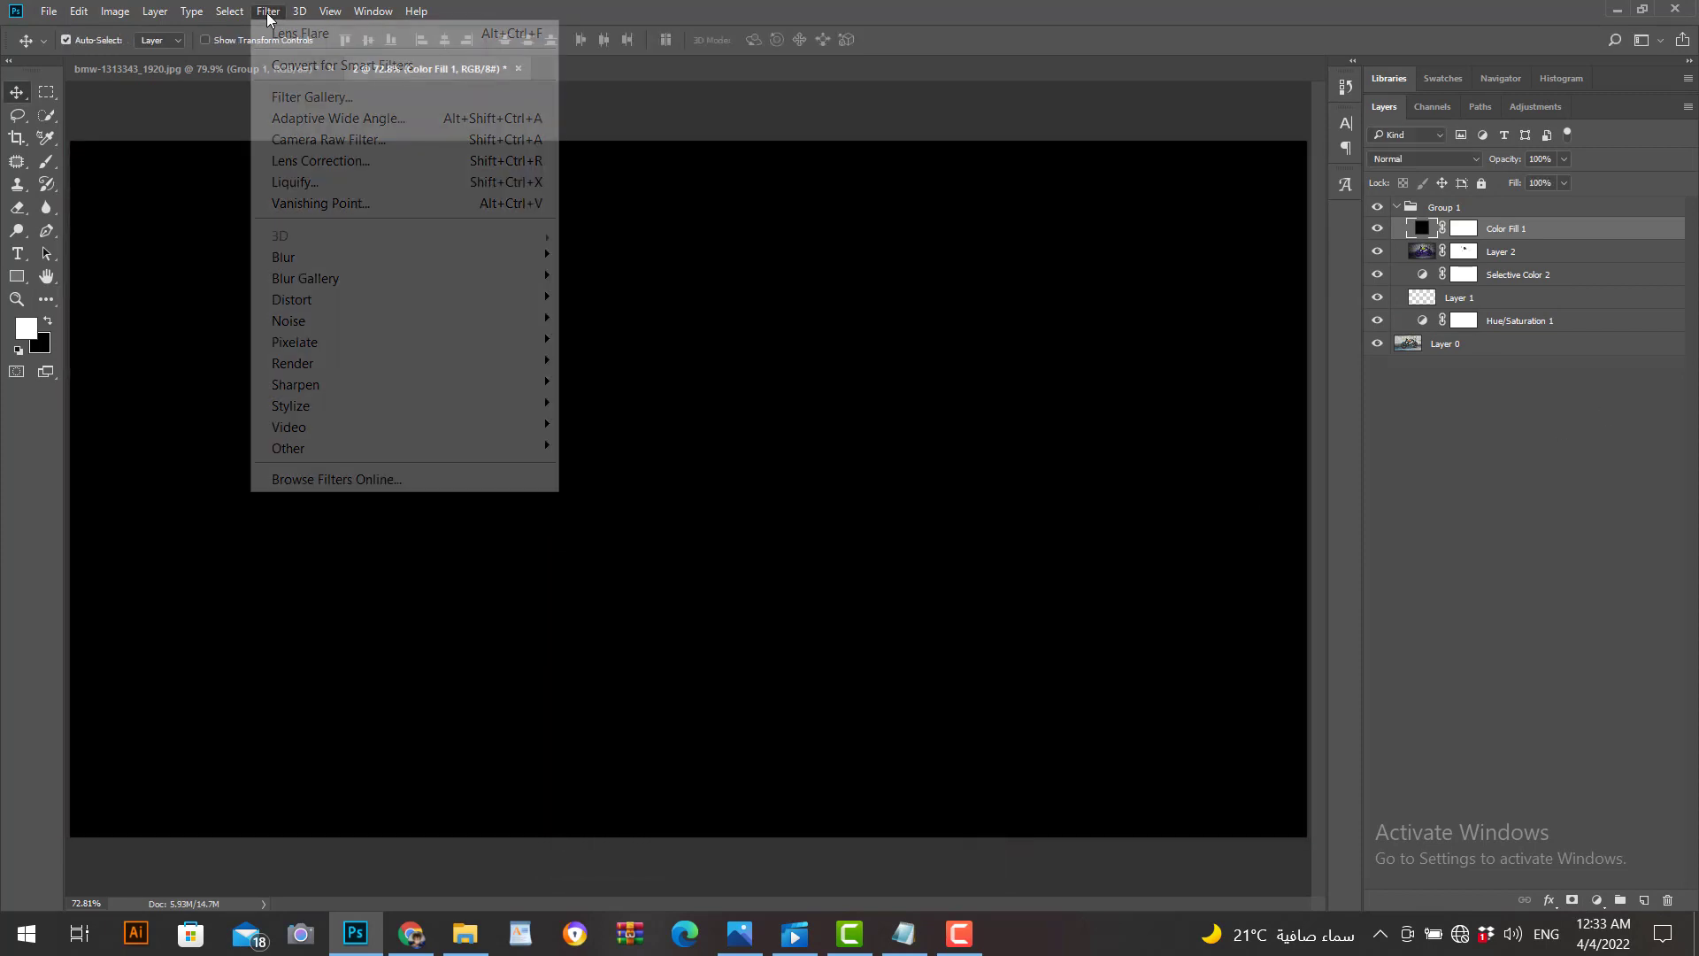
{"action": "mouse_move", "coordinate": [310, 365]}
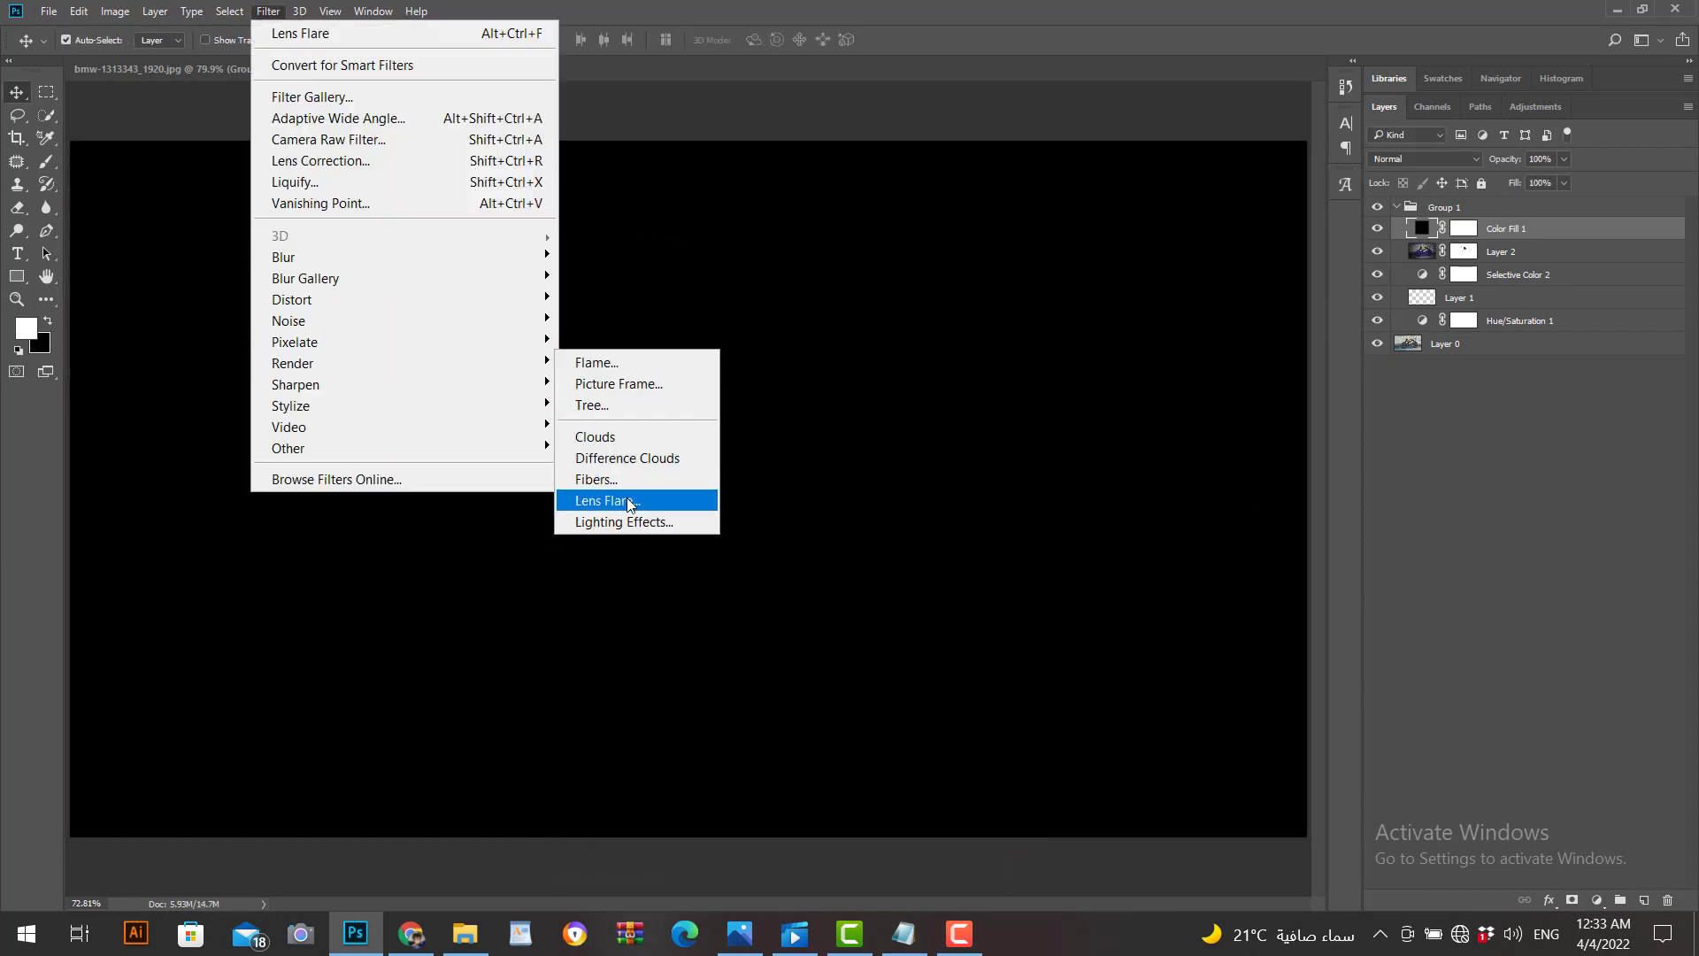
{"action": "left_click", "coordinate": [637, 502]}
{"action": "left_click", "coordinate": [957, 355]}
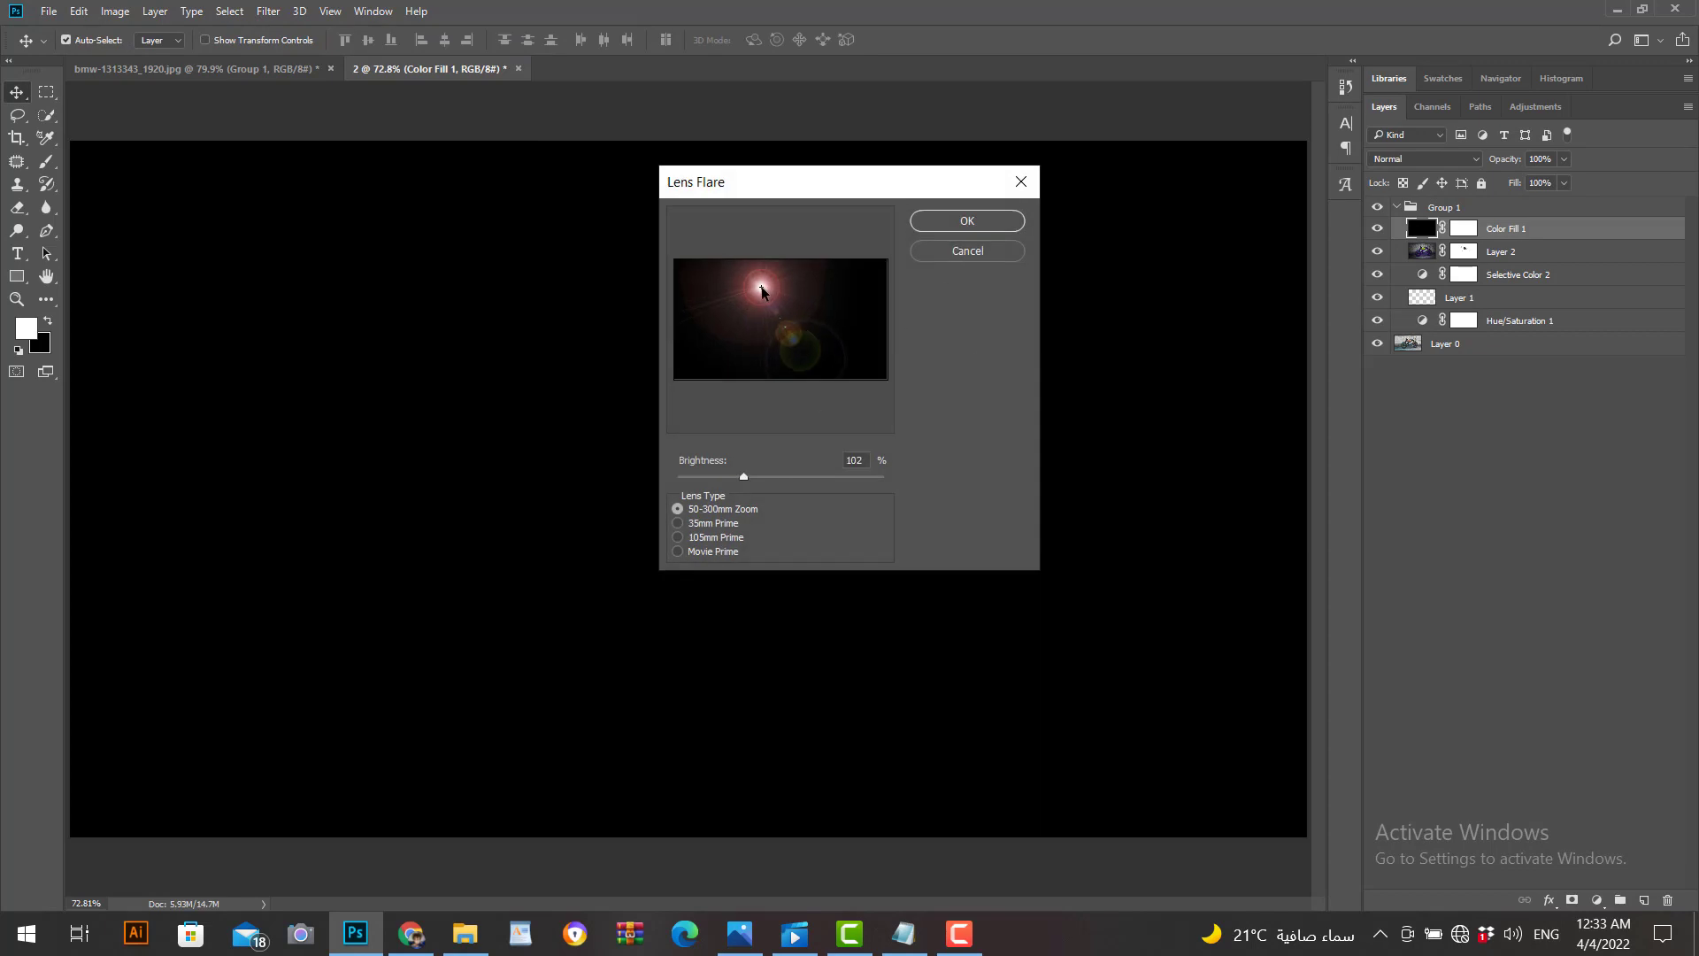
{"action": "left_click_drag", "start_coordinate": [762, 290], "coordinate": [747, 320]}
{"action": "left_click", "coordinate": [982, 221]}
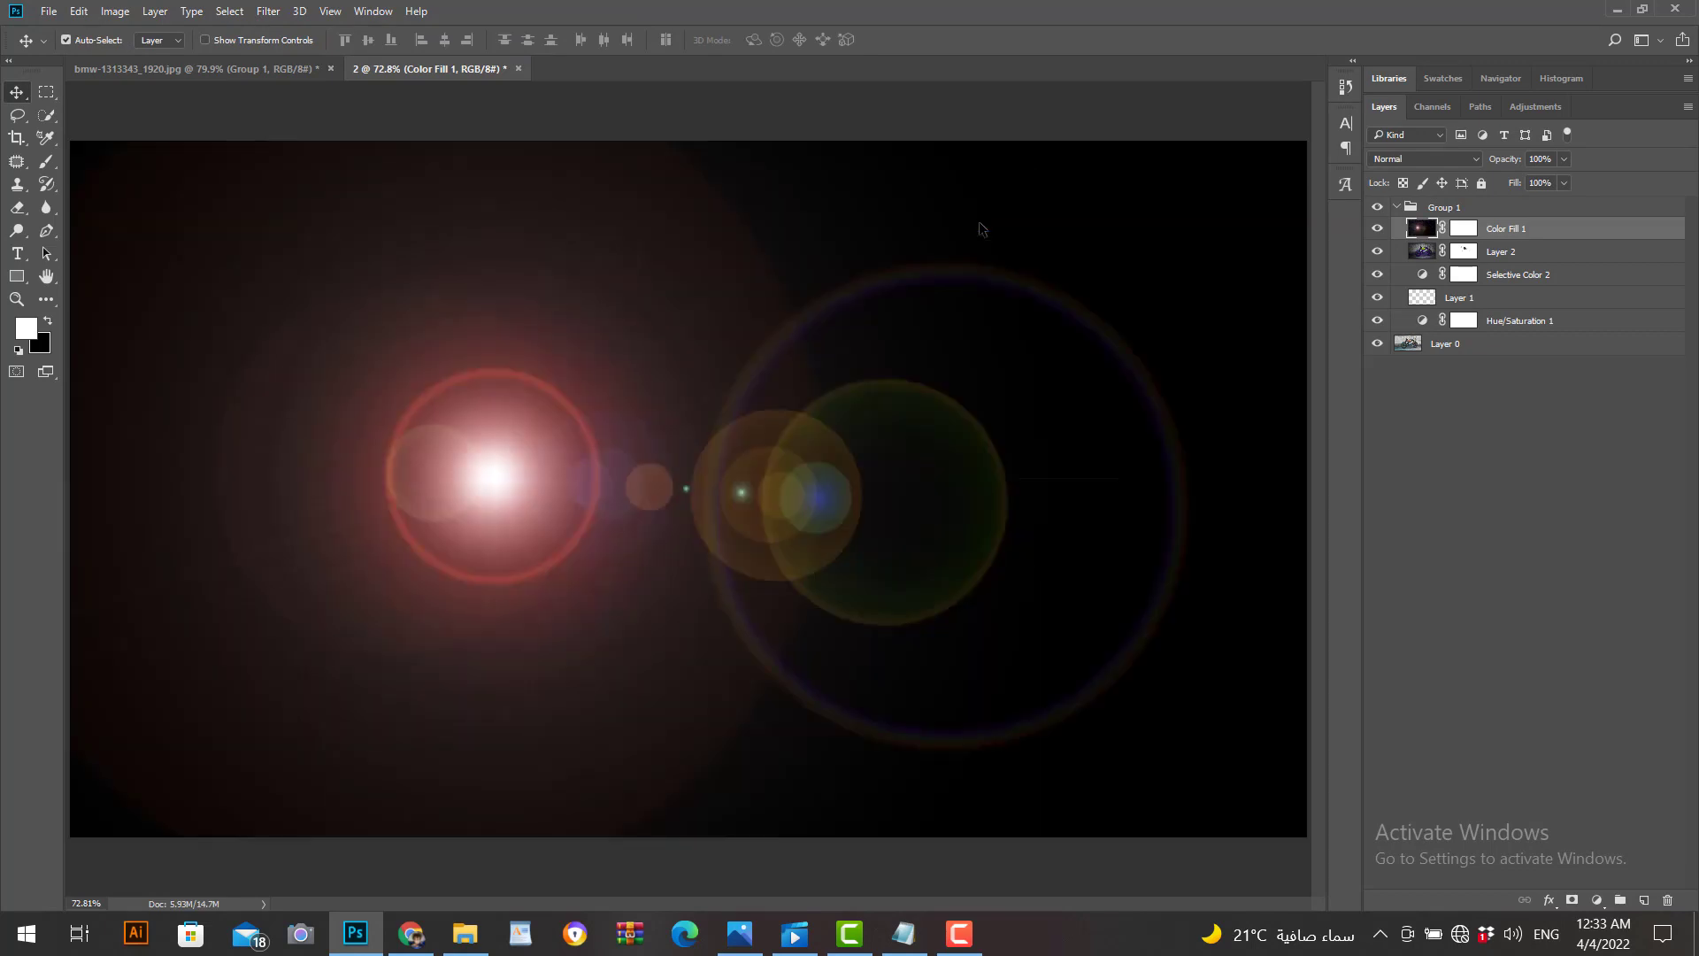
{"action": "left_click", "coordinate": [1414, 158]}
{"action": "left_click", "coordinate": [1436, 279]}
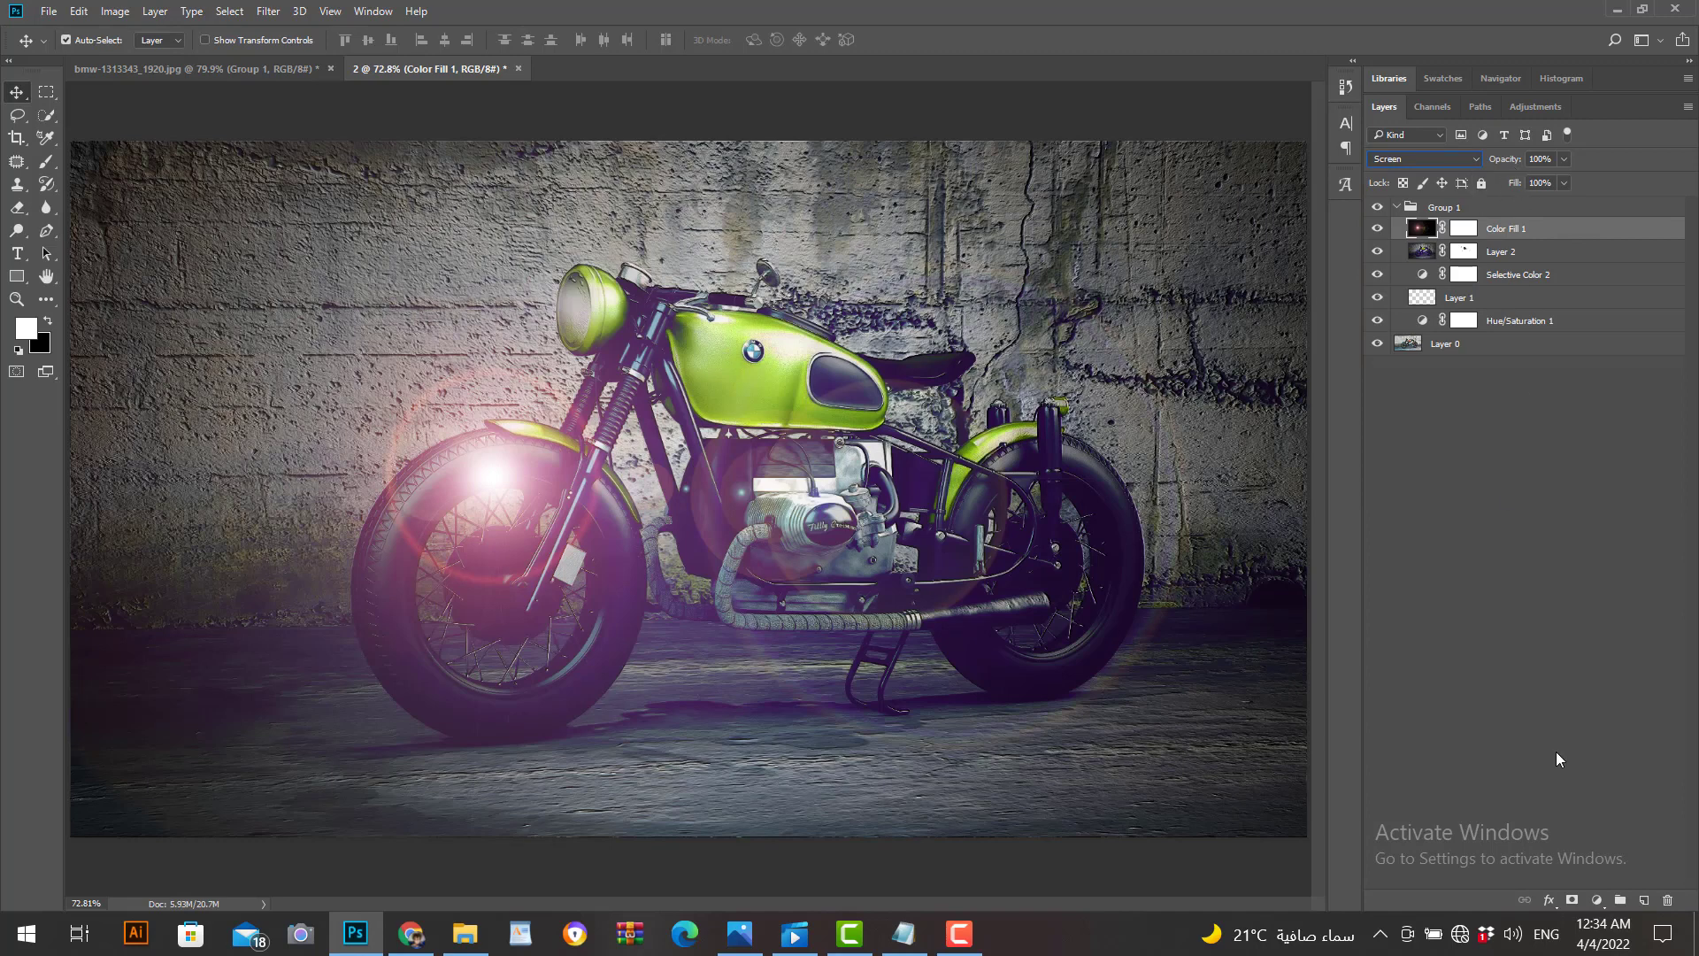
Step: Add a Curves adjustment clipped to Color Fill 1 and pull the RGB curve down to darken the flare's haze
{"action": "left_click", "coordinate": [1596, 899]}
{"action": "left_click", "coordinate": [1596, 599]}
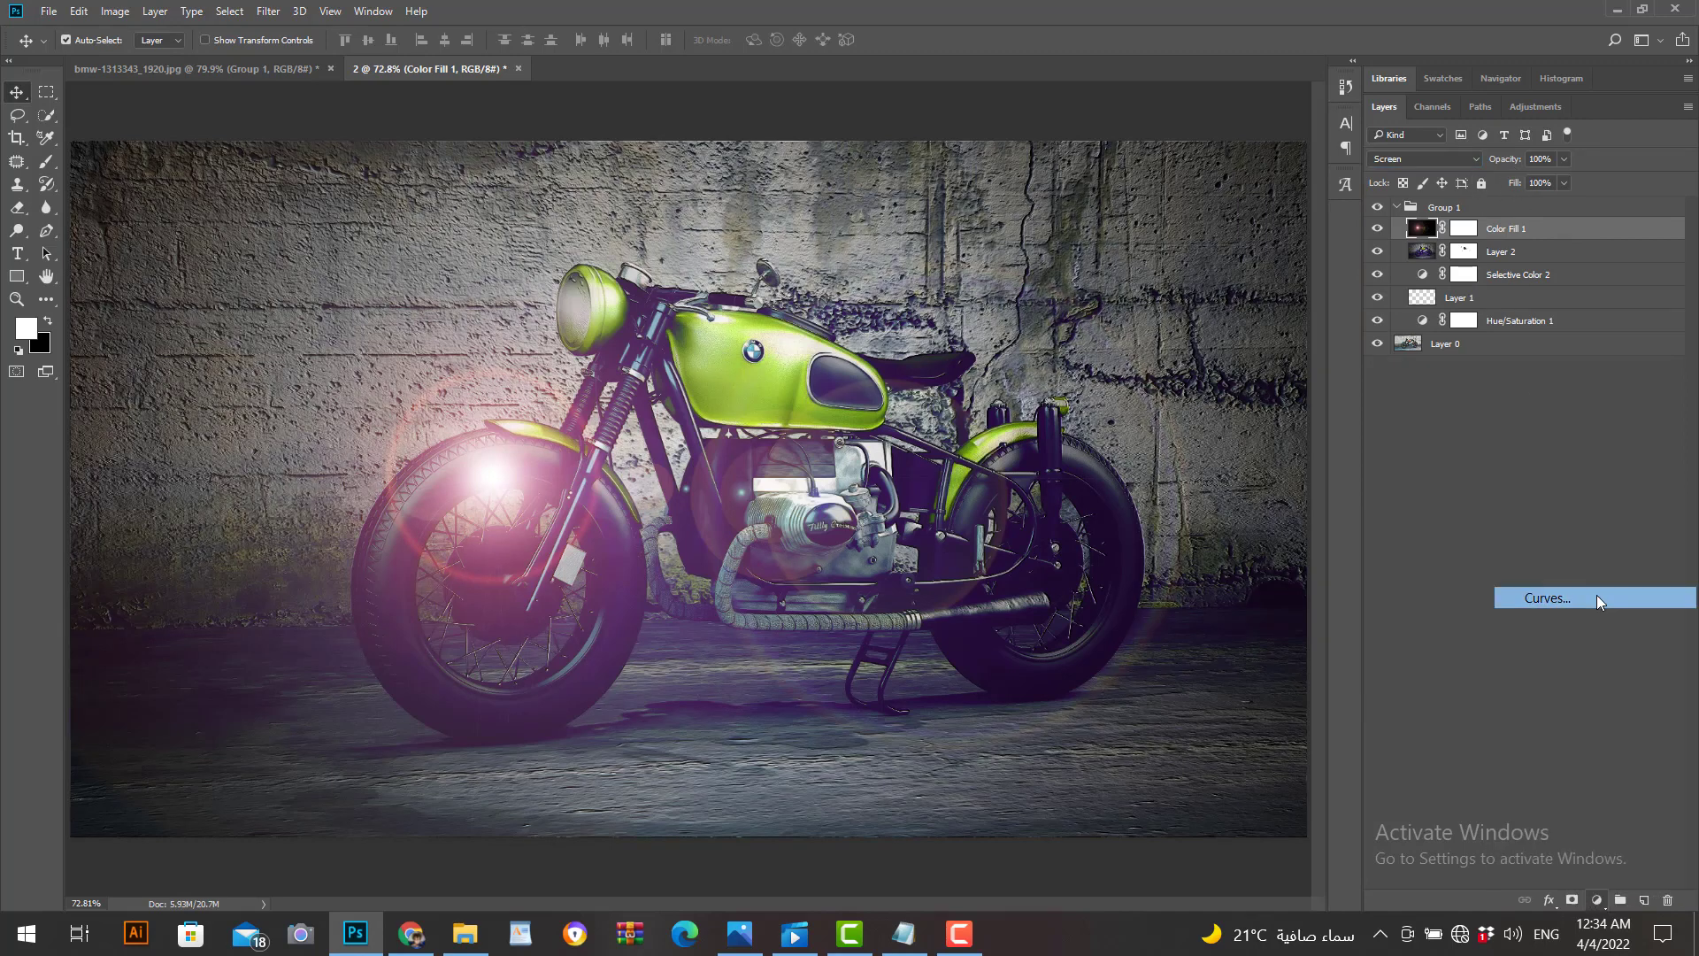
{"action": "left_click", "coordinate": [1340, 718]}
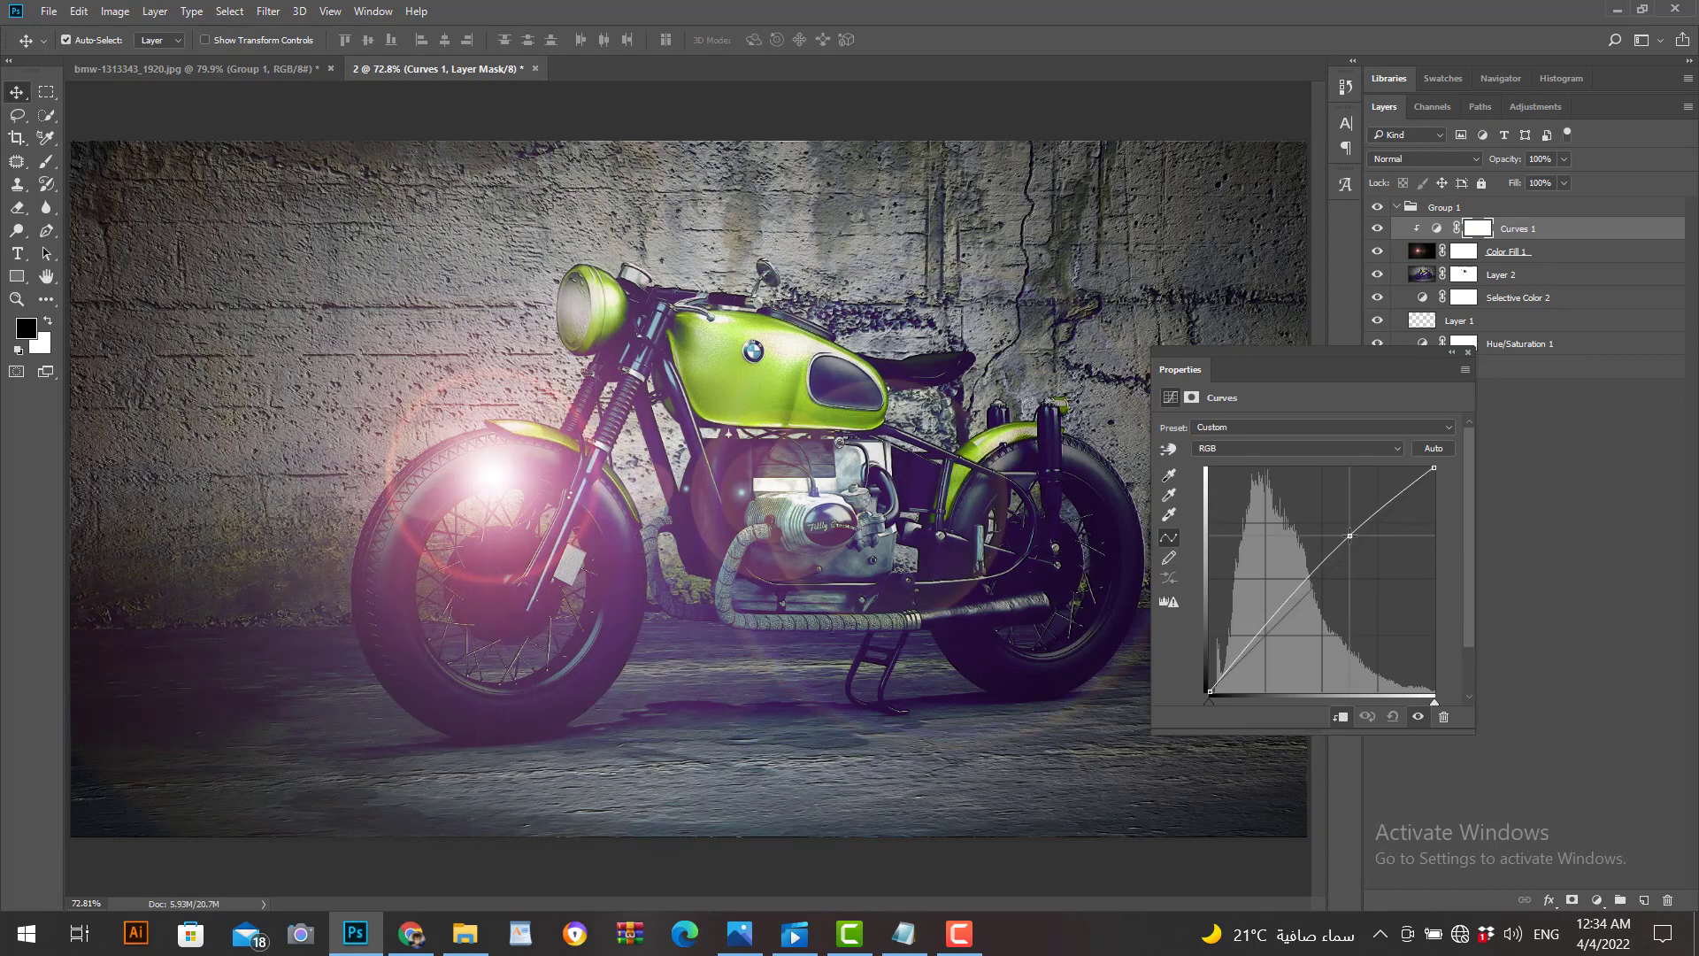
{"action": "left_click_drag", "start_coordinate": [1354, 546], "coordinate": [1391, 561]}
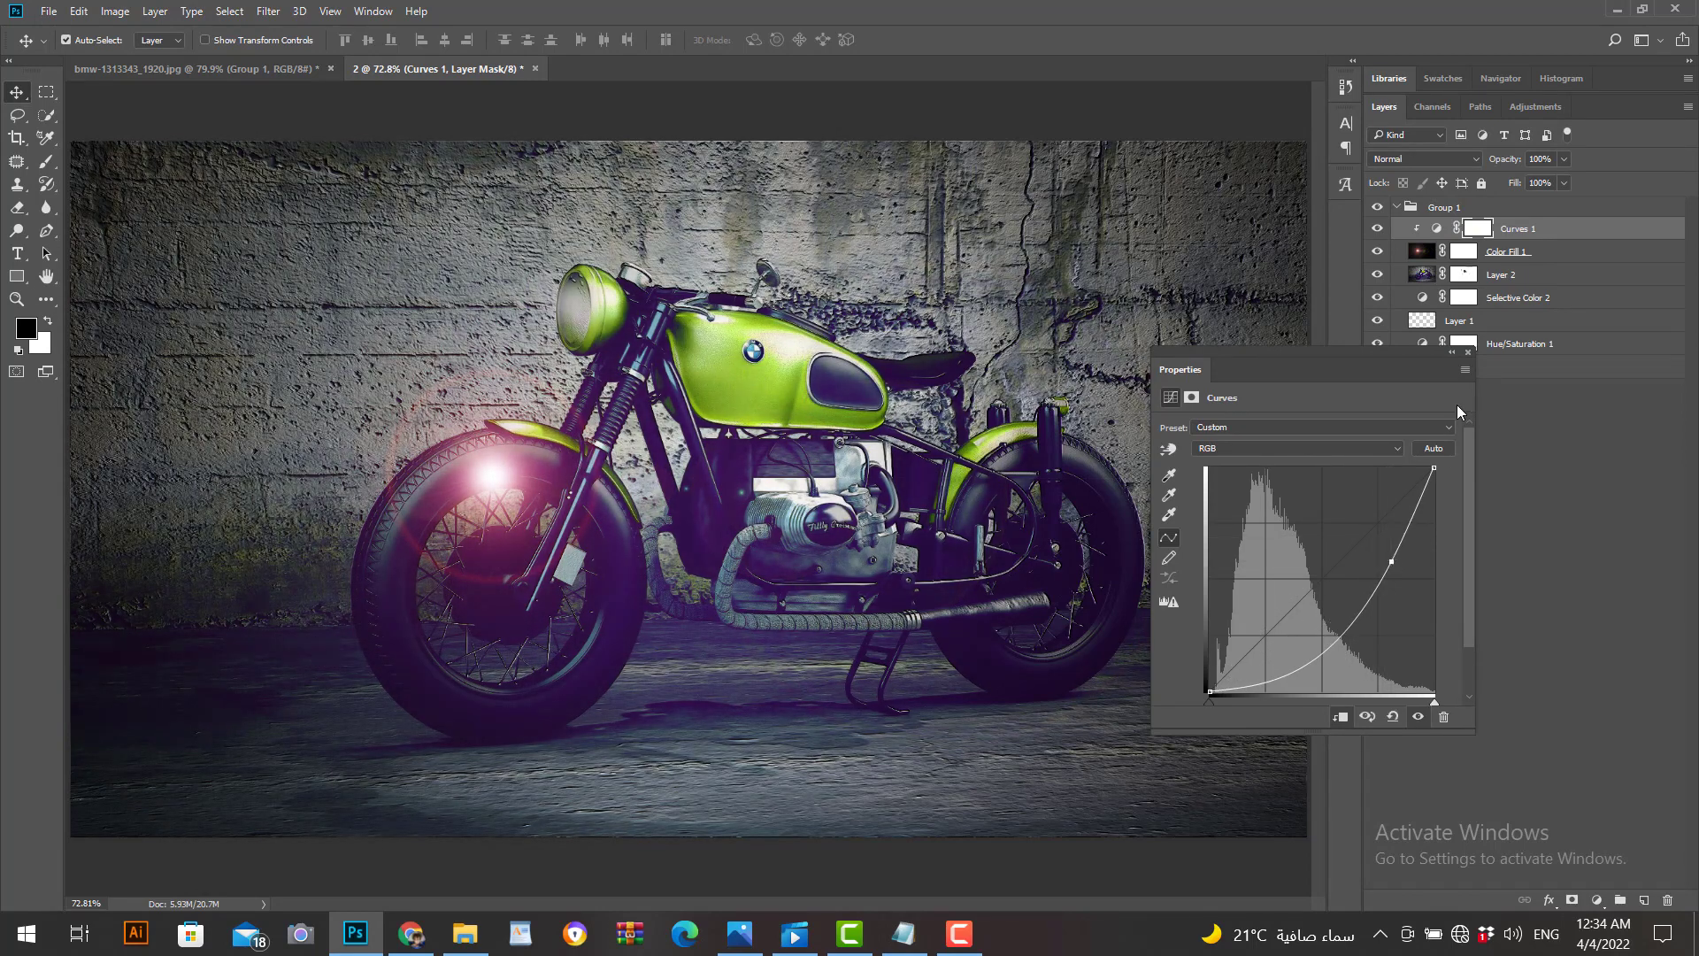
{"action": "left_click", "coordinate": [1467, 353]}
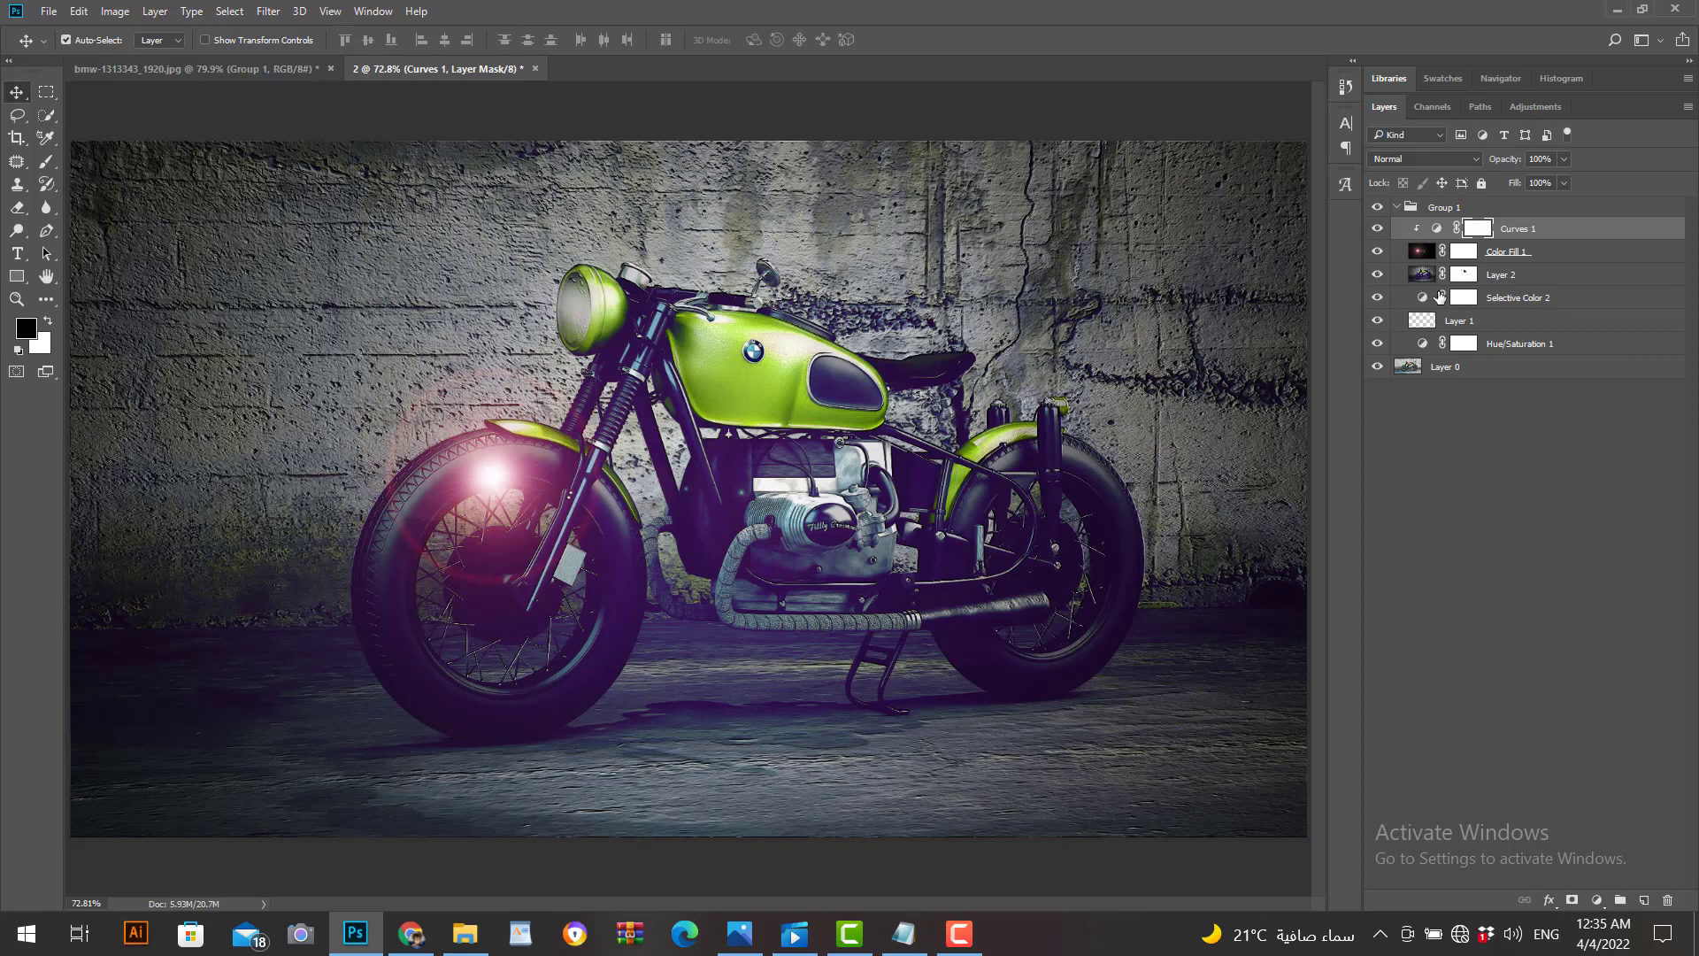
Step: Transform the Color Fill 1 layer to place the lens flare on the motorcycle's headlight, at X 1098 px and Y 271 px
{"action": "left_click", "coordinate": [1570, 256]}
{"action": "key", "text": "ctrl+t"}
{"action": "left_click_drag", "start_coordinate": [708, 469], "coordinate": [780, 304]}
{"action": "key", "text": "ctrl+minus"}
{"action": "key", "text": "ctrl+minus"}
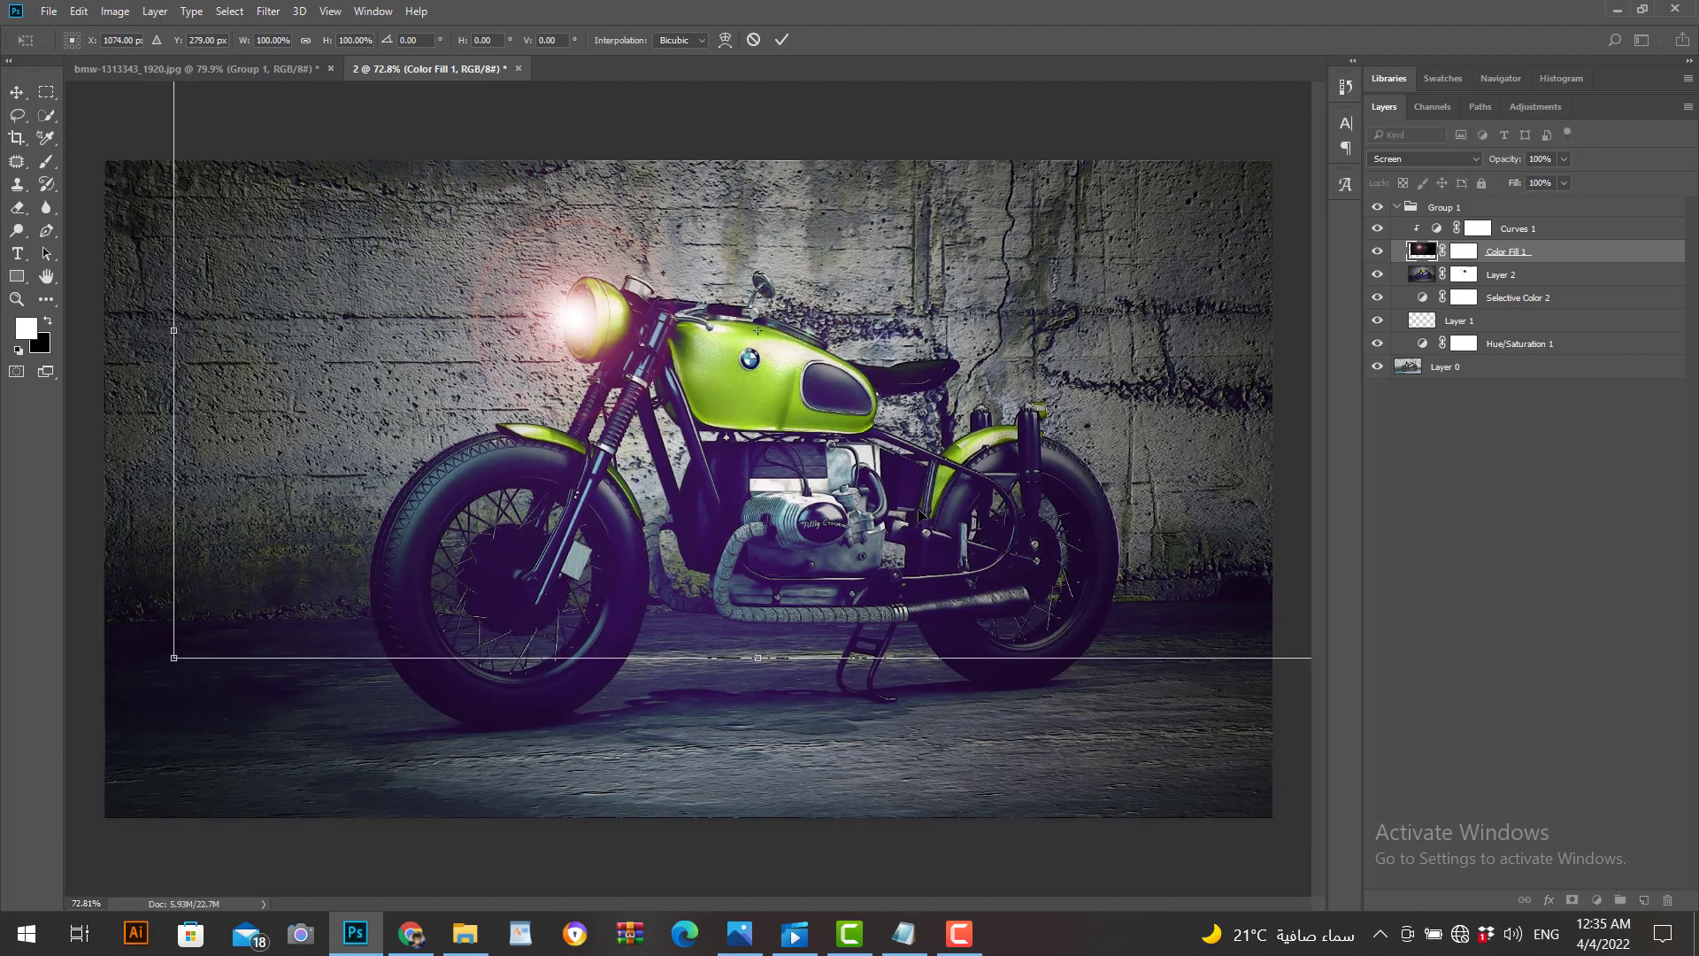
{"action": "key", "text": "Right"}
{"action": "key", "text": "Right"}
{"action": "key", "text": "Right"}
{"action": "key", "text": "Right"}
{"action": "key", "text": "Right"}
{"action": "key", "text": "Right"}
{"action": "key", "text": "Right"}
{"action": "key", "text": "Right"}
{"action": "key", "text": "Right"}
{"action": "key", "text": "Right"}
{"action": "key", "text": "Right"}
{"action": "key", "text": "Right"}
{"action": "key", "text": "Right"}
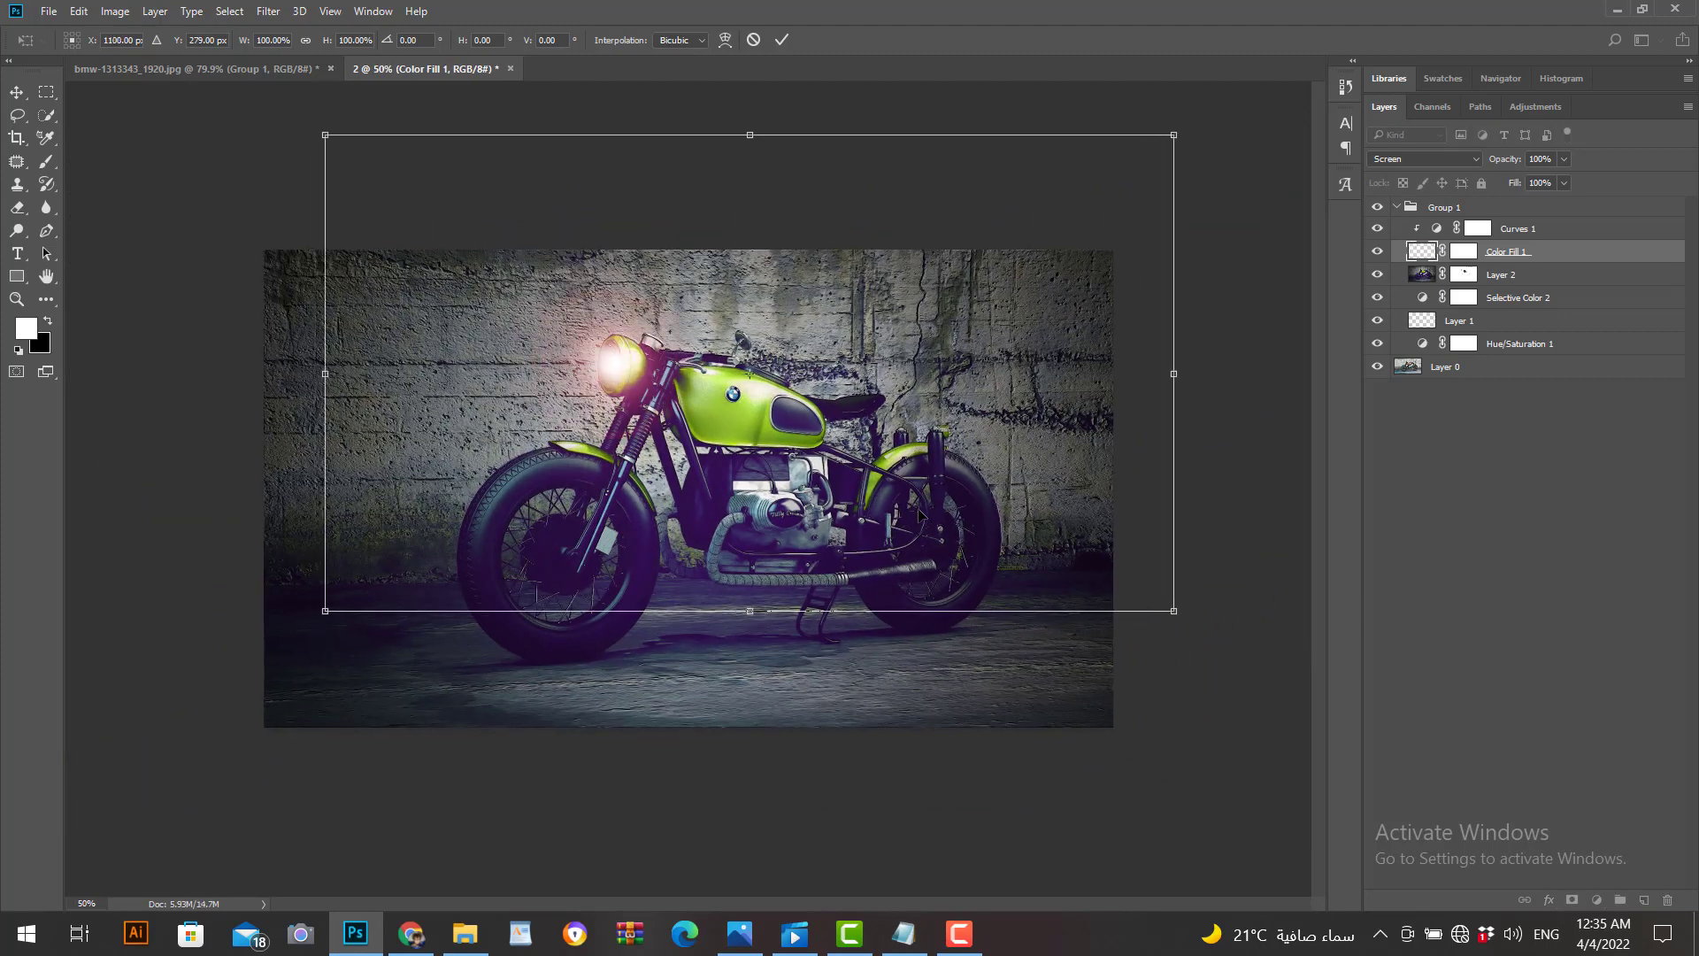
{"action": "key", "text": "Down"}
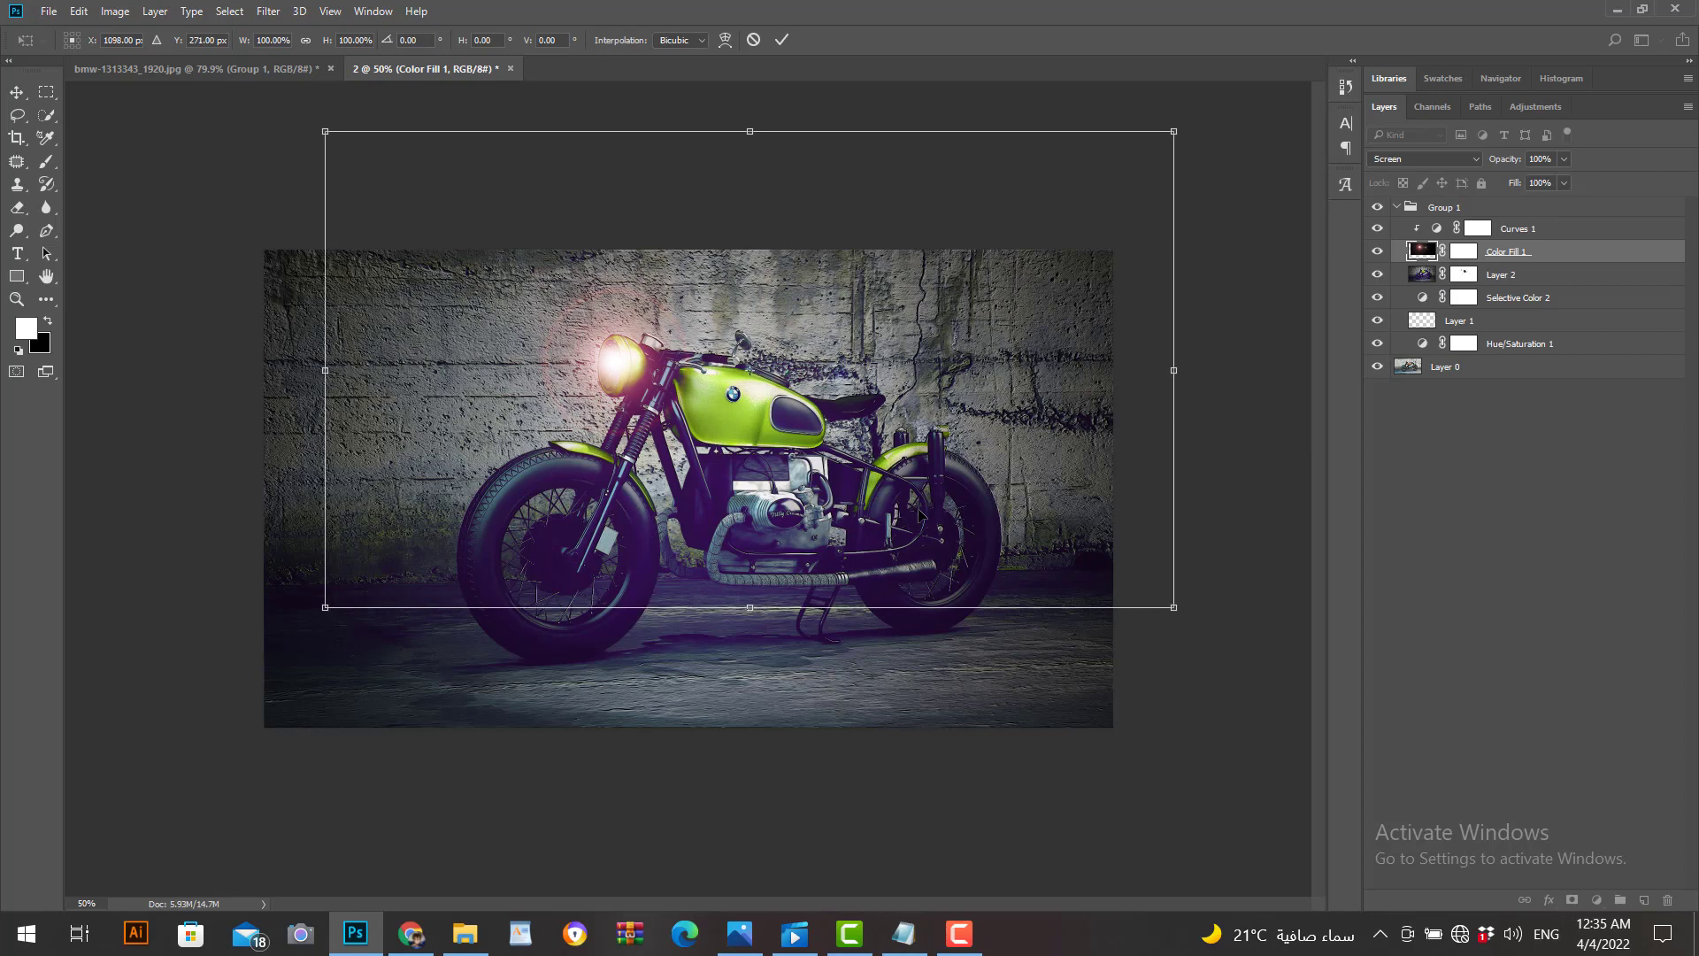
{"action": "key", "text": "Return"}
Step: Paint black on Color Fill 1's mask to remove the flare's glow from the back of the headlight shell
{"action": "double_click", "coordinate": [21, 299]}
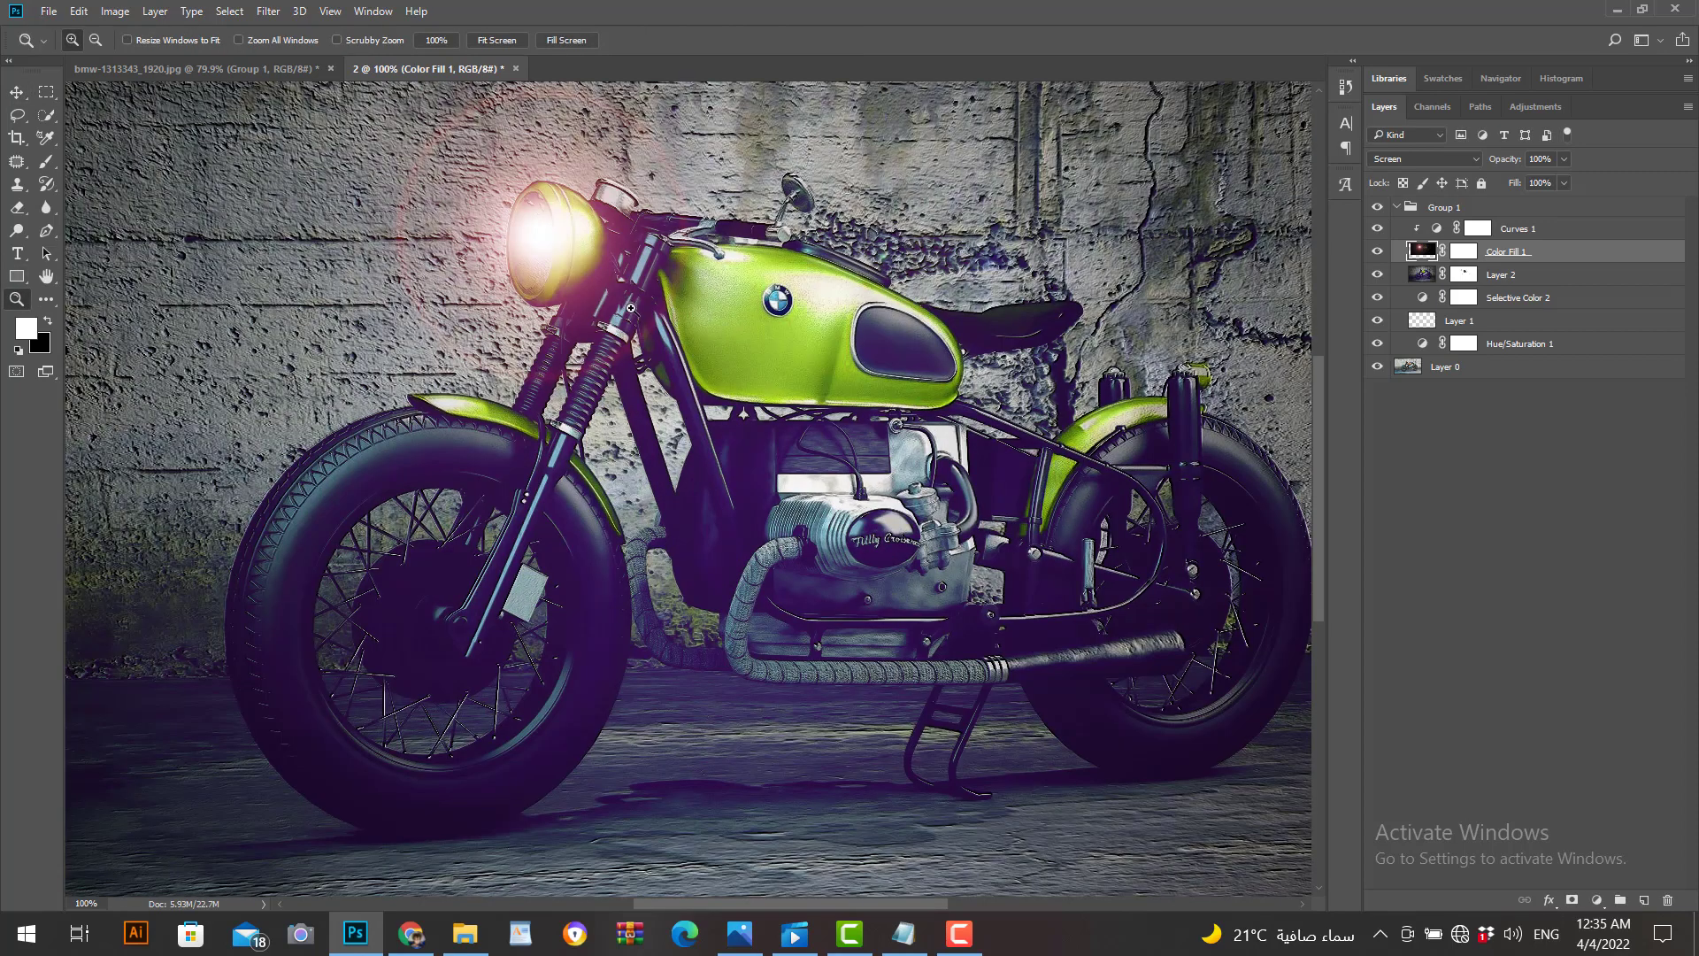
{"action": "left_click", "coordinate": [1471, 253]}
{"action": "left_click", "coordinate": [47, 162]}
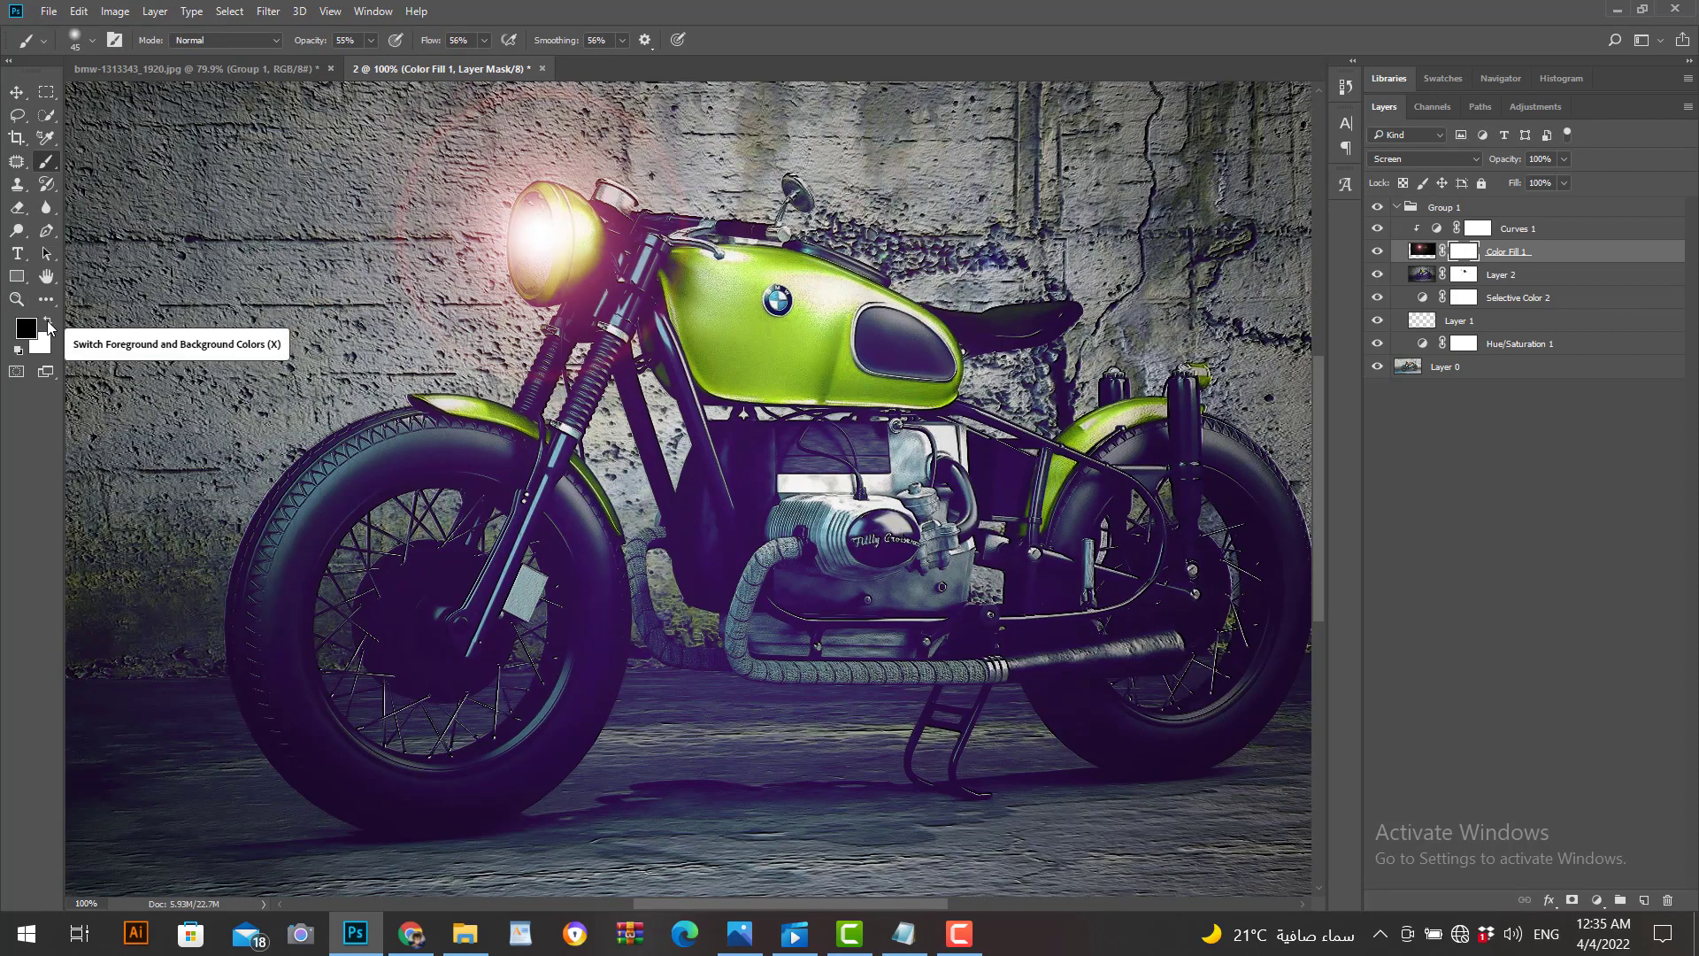
{"action": "mouse_move", "coordinate": [586, 188]}
{"action": "left_mouse_down"}
{"action": "mouse_move", "coordinate": [581, 277]}
{"action": "mouse_move", "coordinate": [575, 180]}
{"action": "mouse_move", "coordinate": [578, 315]}
{"action": "mouse_move", "coordinate": [622, 162]}
{"action": "mouse_move", "coordinate": [602, 218]}
{"action": "left_mouse_up"}
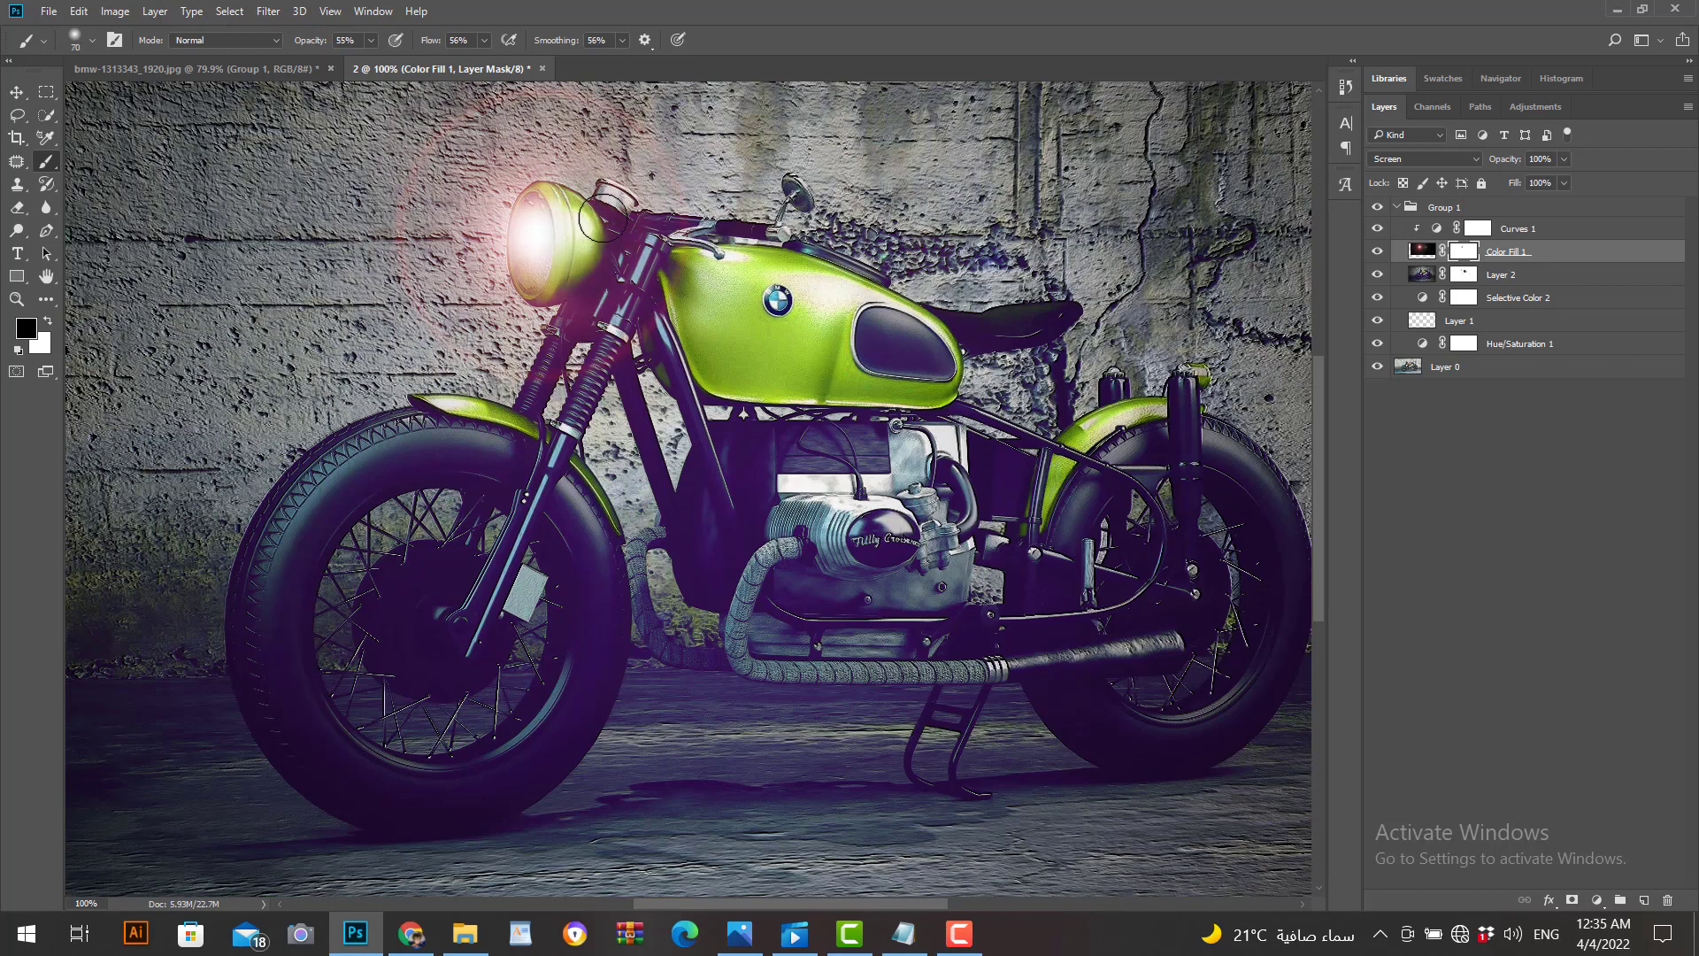
{"action": "mouse_move", "coordinate": [577, 283]}
{"action": "left_mouse_down"}
{"action": "mouse_move", "coordinate": [593, 217]}
{"action": "mouse_move", "coordinate": [579, 147]}
{"action": "mouse_move", "coordinate": [585, 298]}
{"action": "mouse_move", "coordinate": [610, 267]}
{"action": "left_mouse_up"}
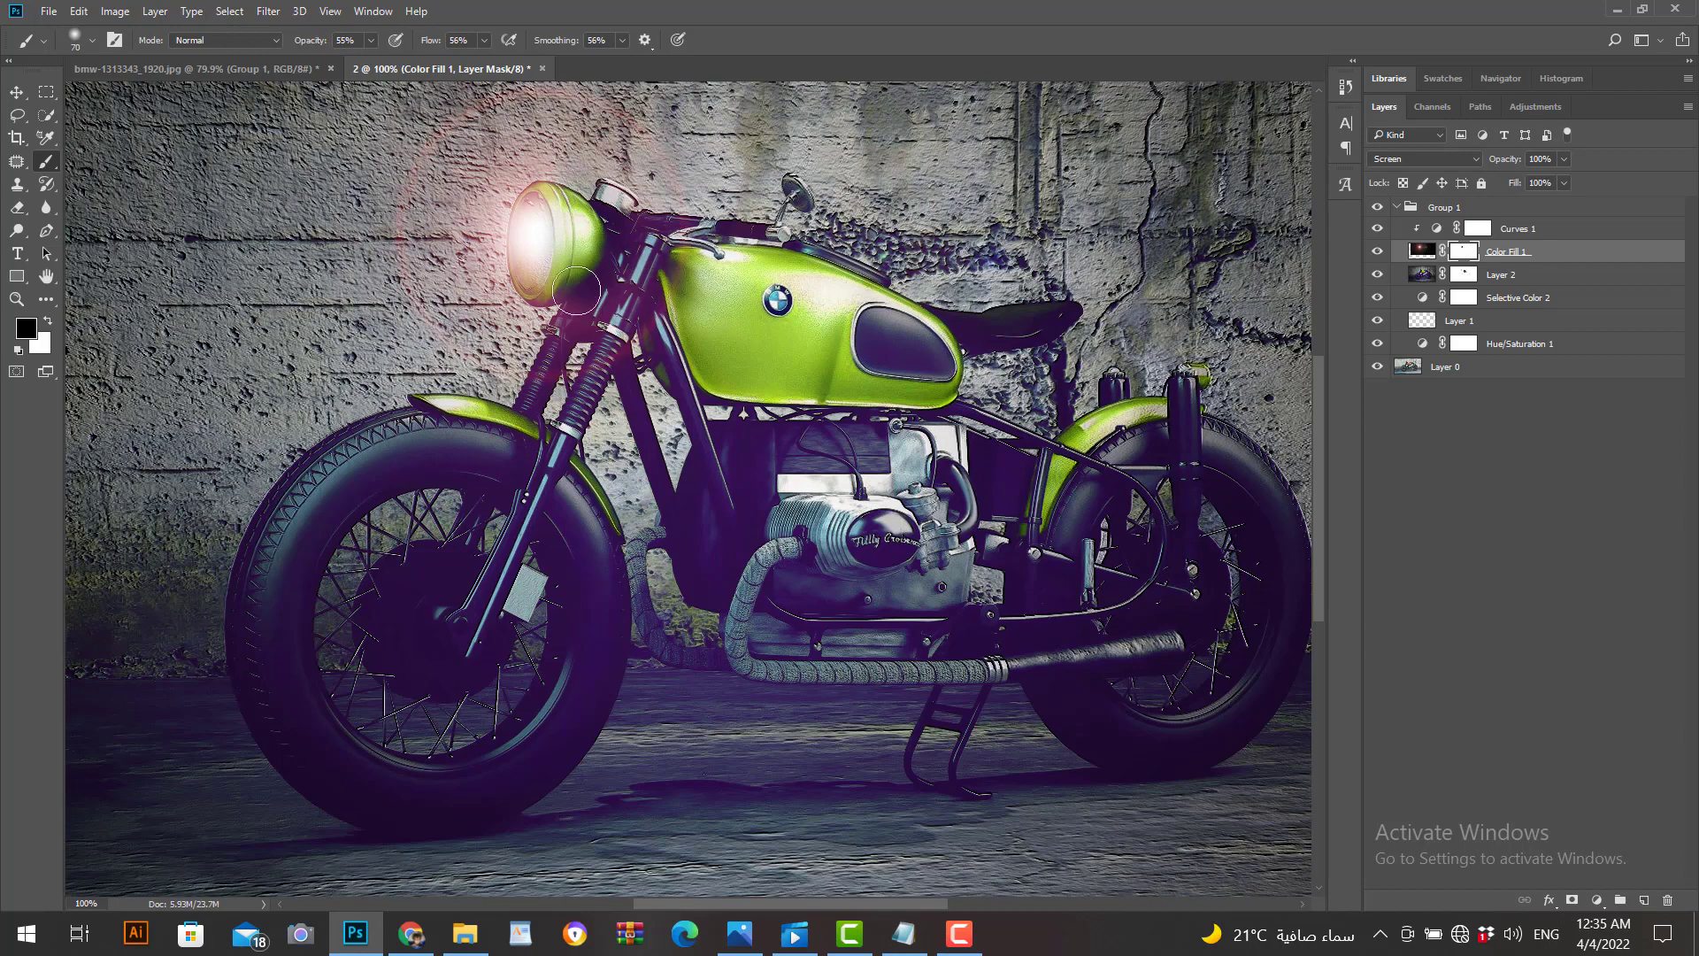
Step: Collapse Group 1 and add a Color Lookup adjustment above it with the Fuji ETERNA 250D Fuji 3510 (by Adobe).cube 3DLUT
{"action": "left_click", "coordinate": [17, 300]}
{"action": "left_click", "coordinate": [486, 41]}
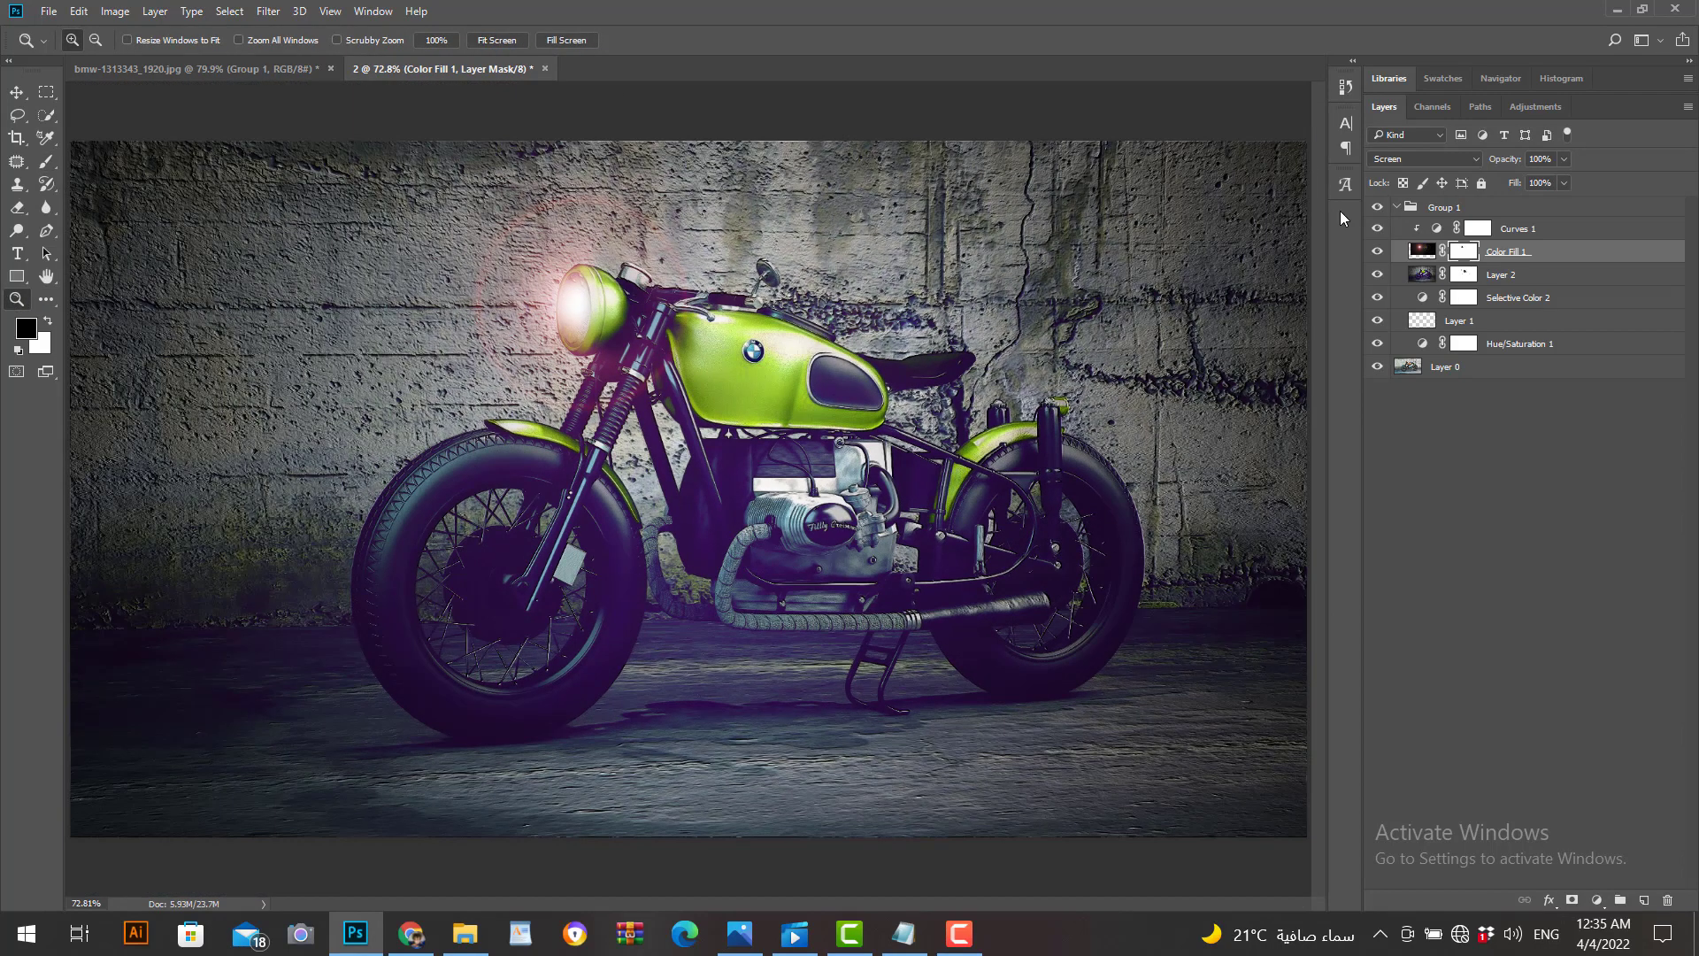
{"action": "left_click", "coordinate": [1400, 209]}
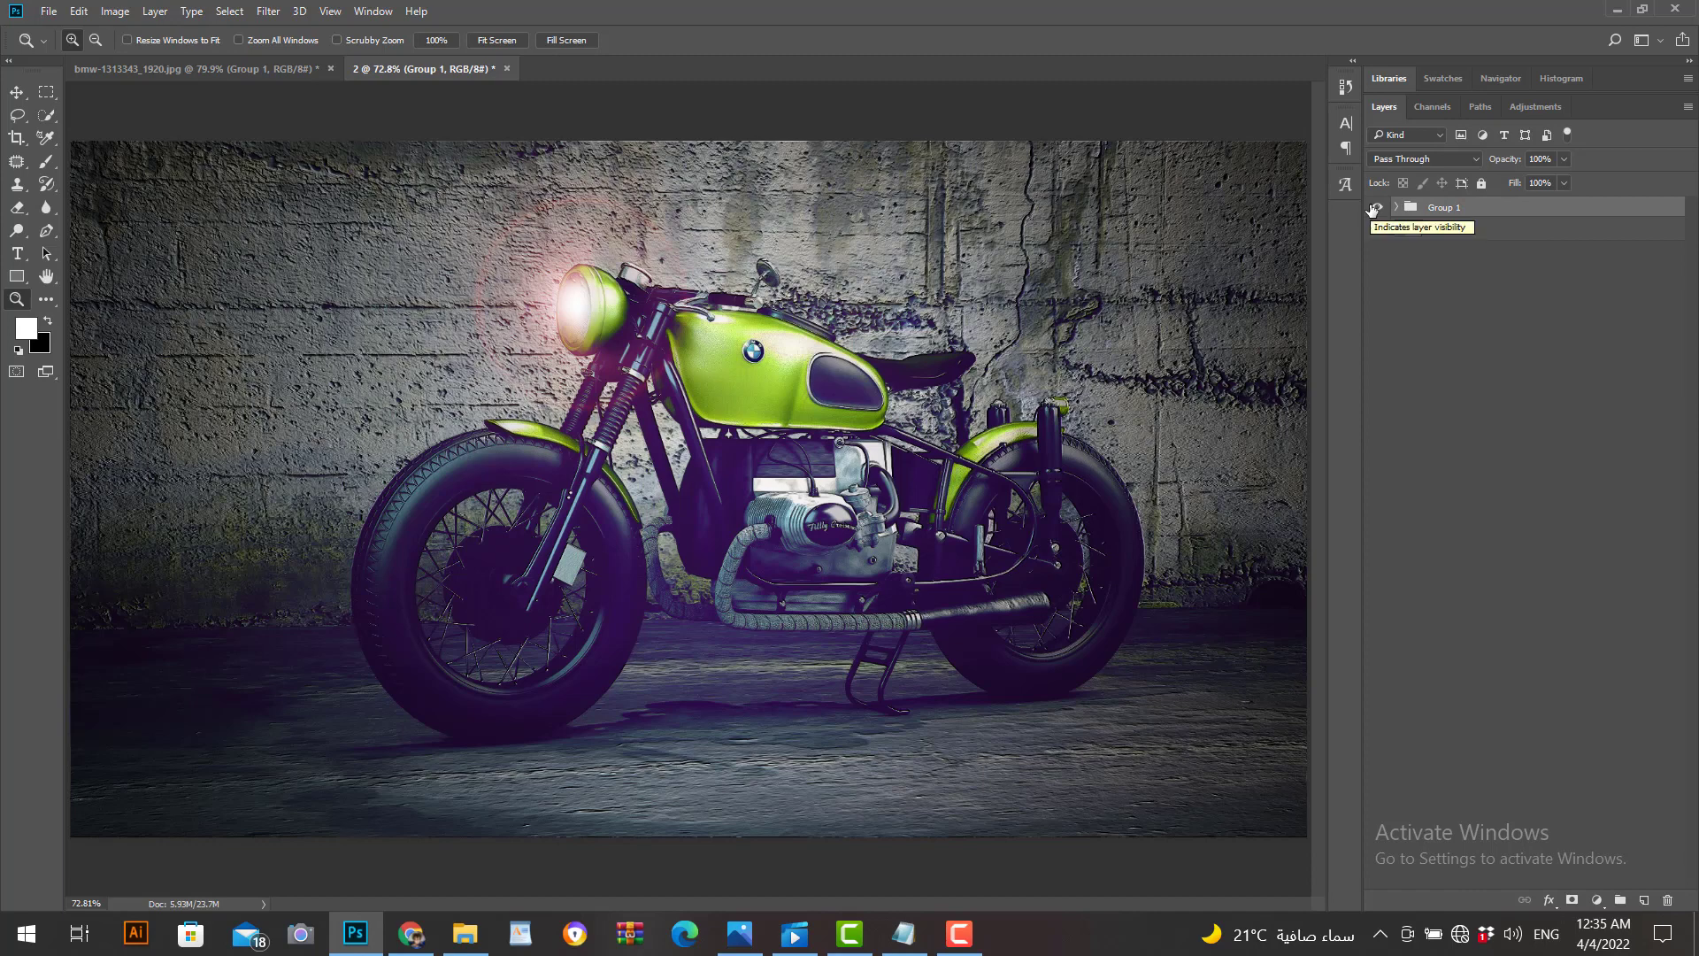
{"action": "left_click", "coordinate": [1596, 900]}
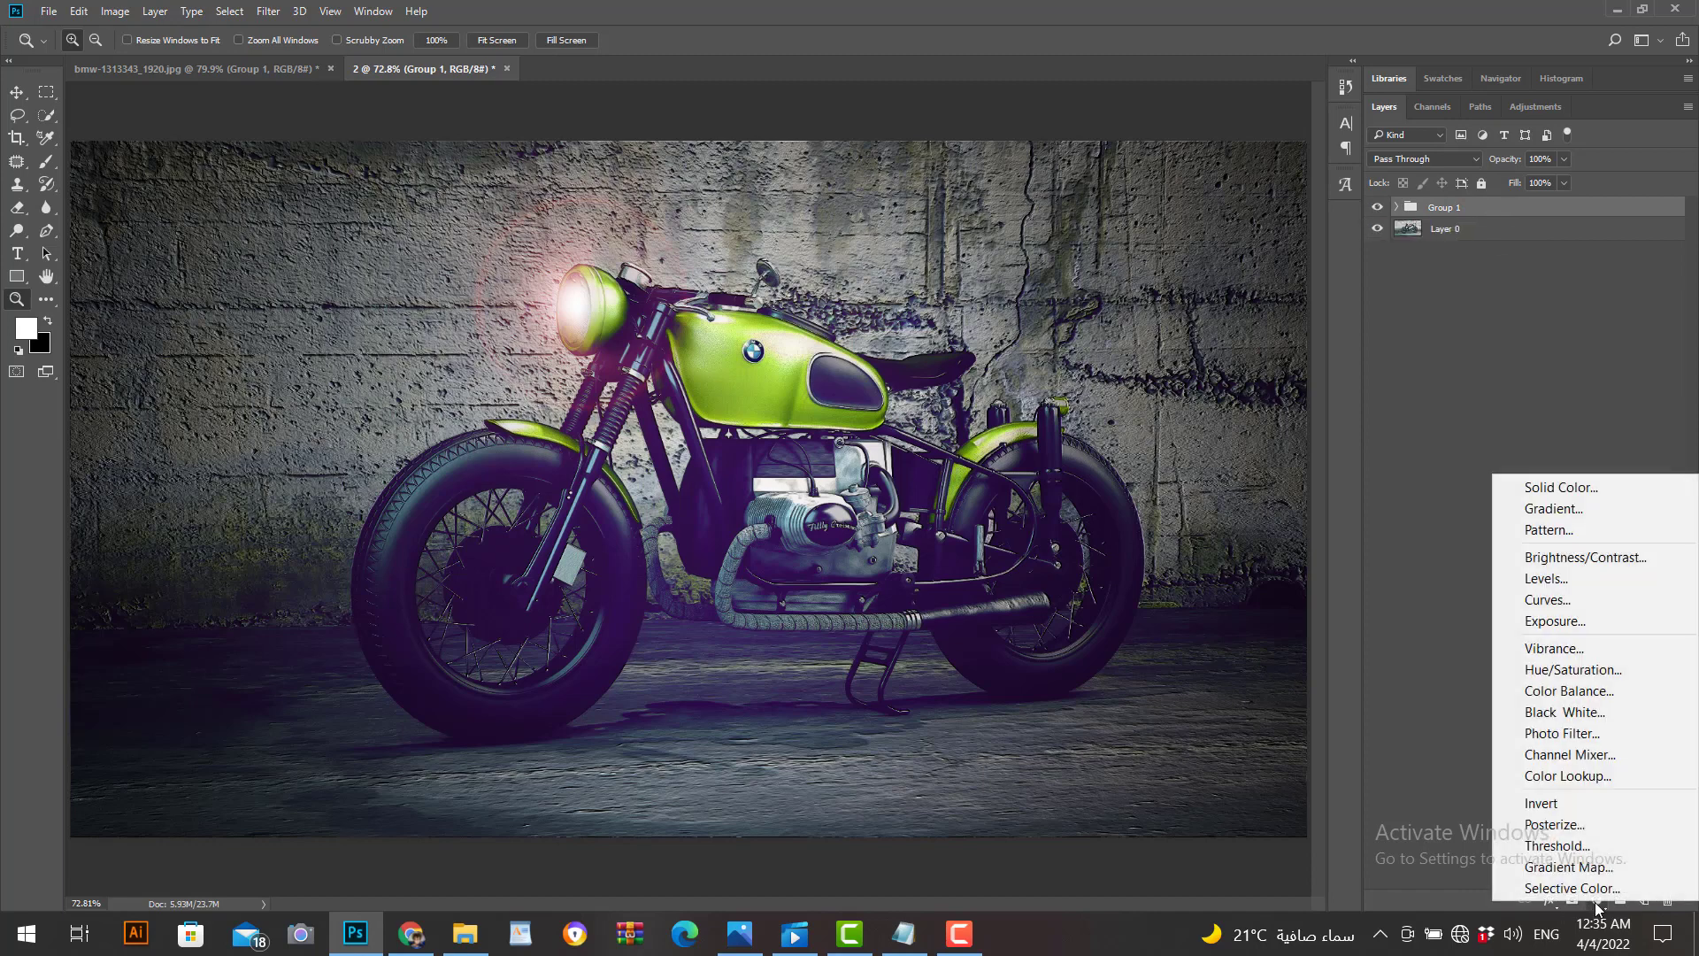
{"action": "left_click", "coordinate": [1520, 775]}
{"action": "left_click", "coordinate": [1346, 428]}
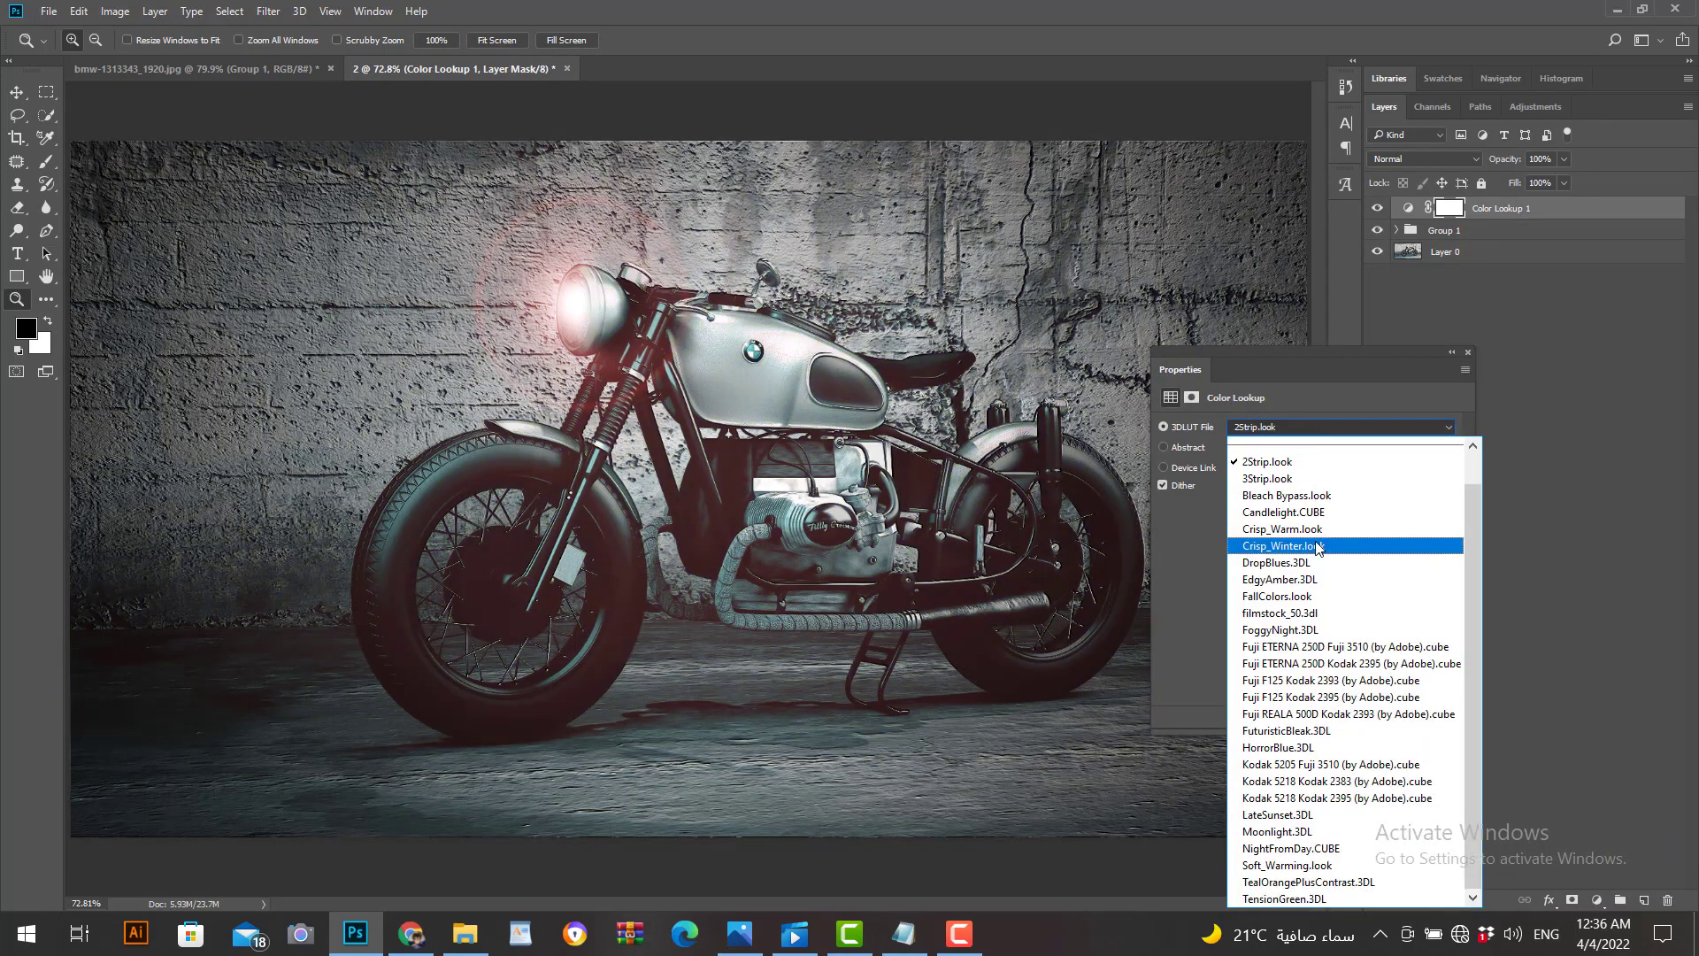
{"action": "left_click", "coordinate": [1279, 646]}
{"action": "double_click", "coordinate": [1441, 368]}
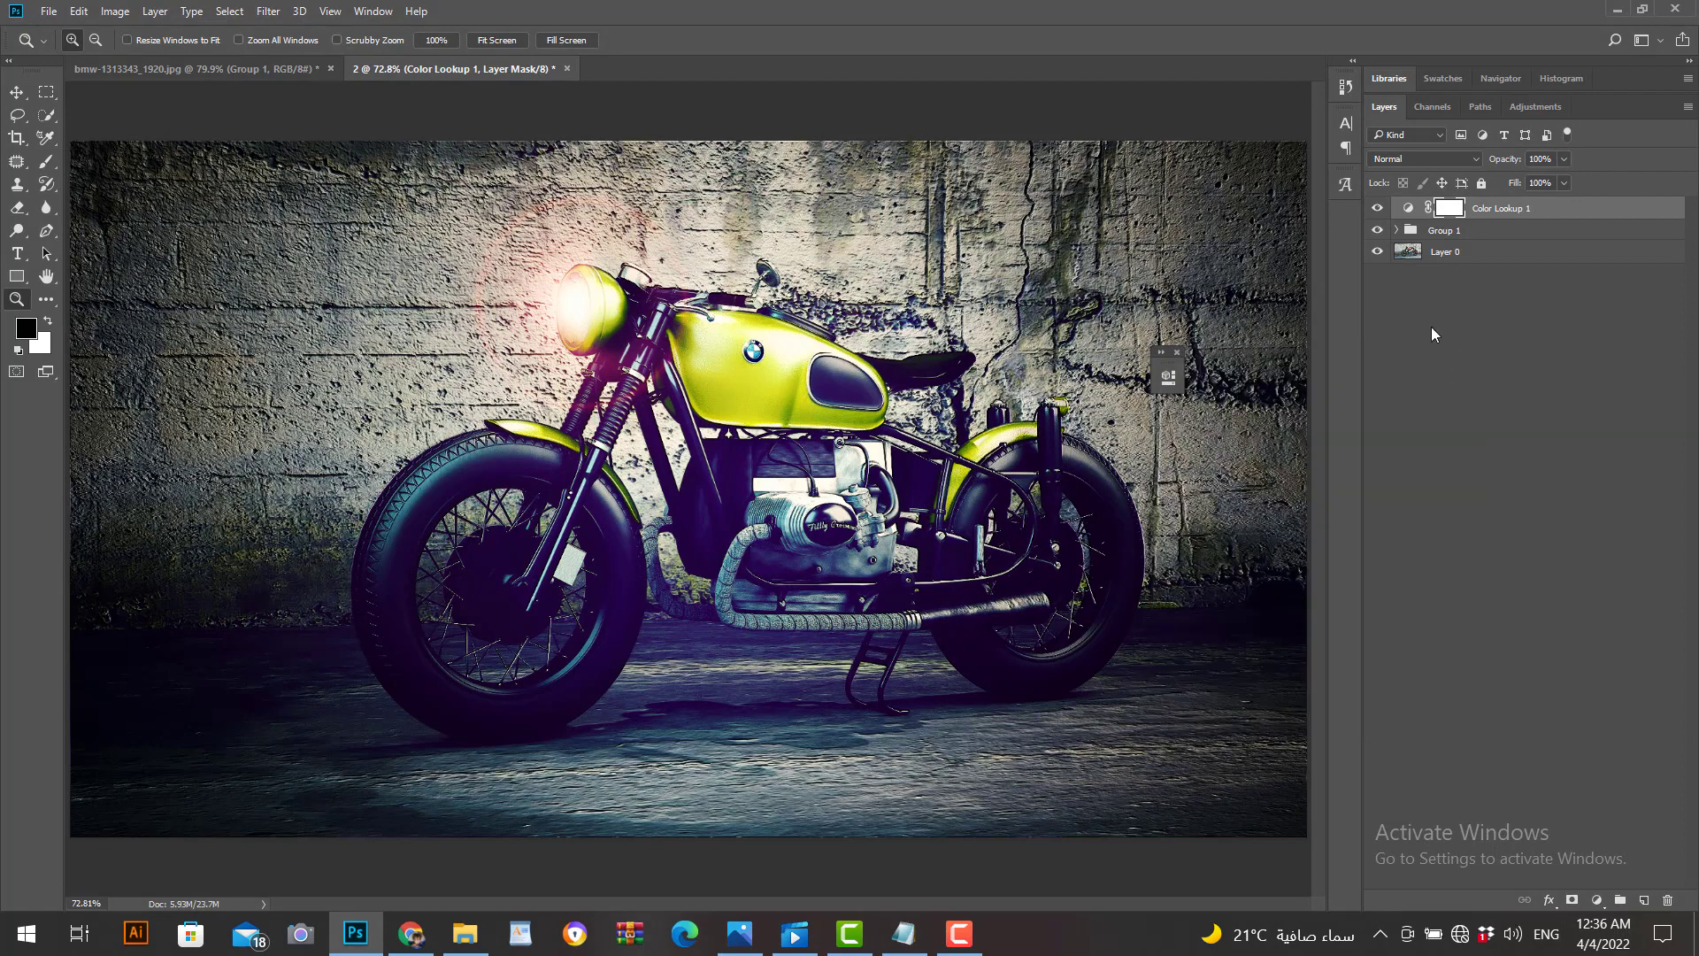
Step: Set the Color Lookup 1 layer to Pin Light blend mode with 57% opacity and 75% fill
{"action": "left_click", "coordinate": [1467, 165]}
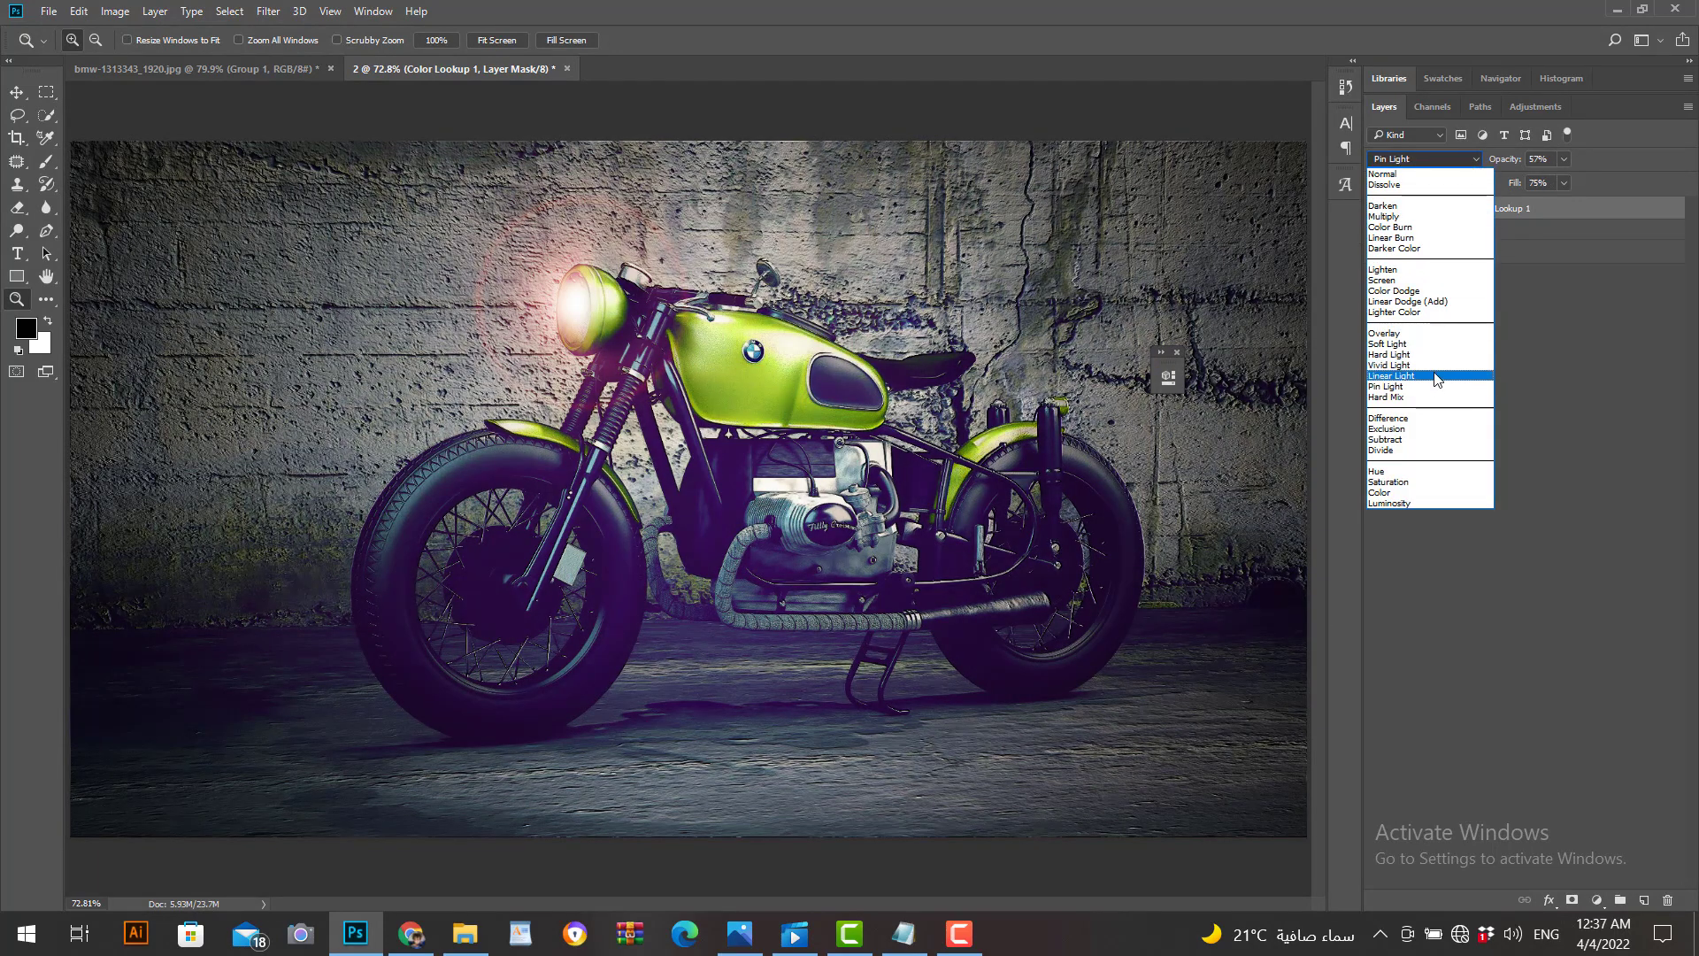
{"action": "left_click", "coordinate": [1416, 386]}
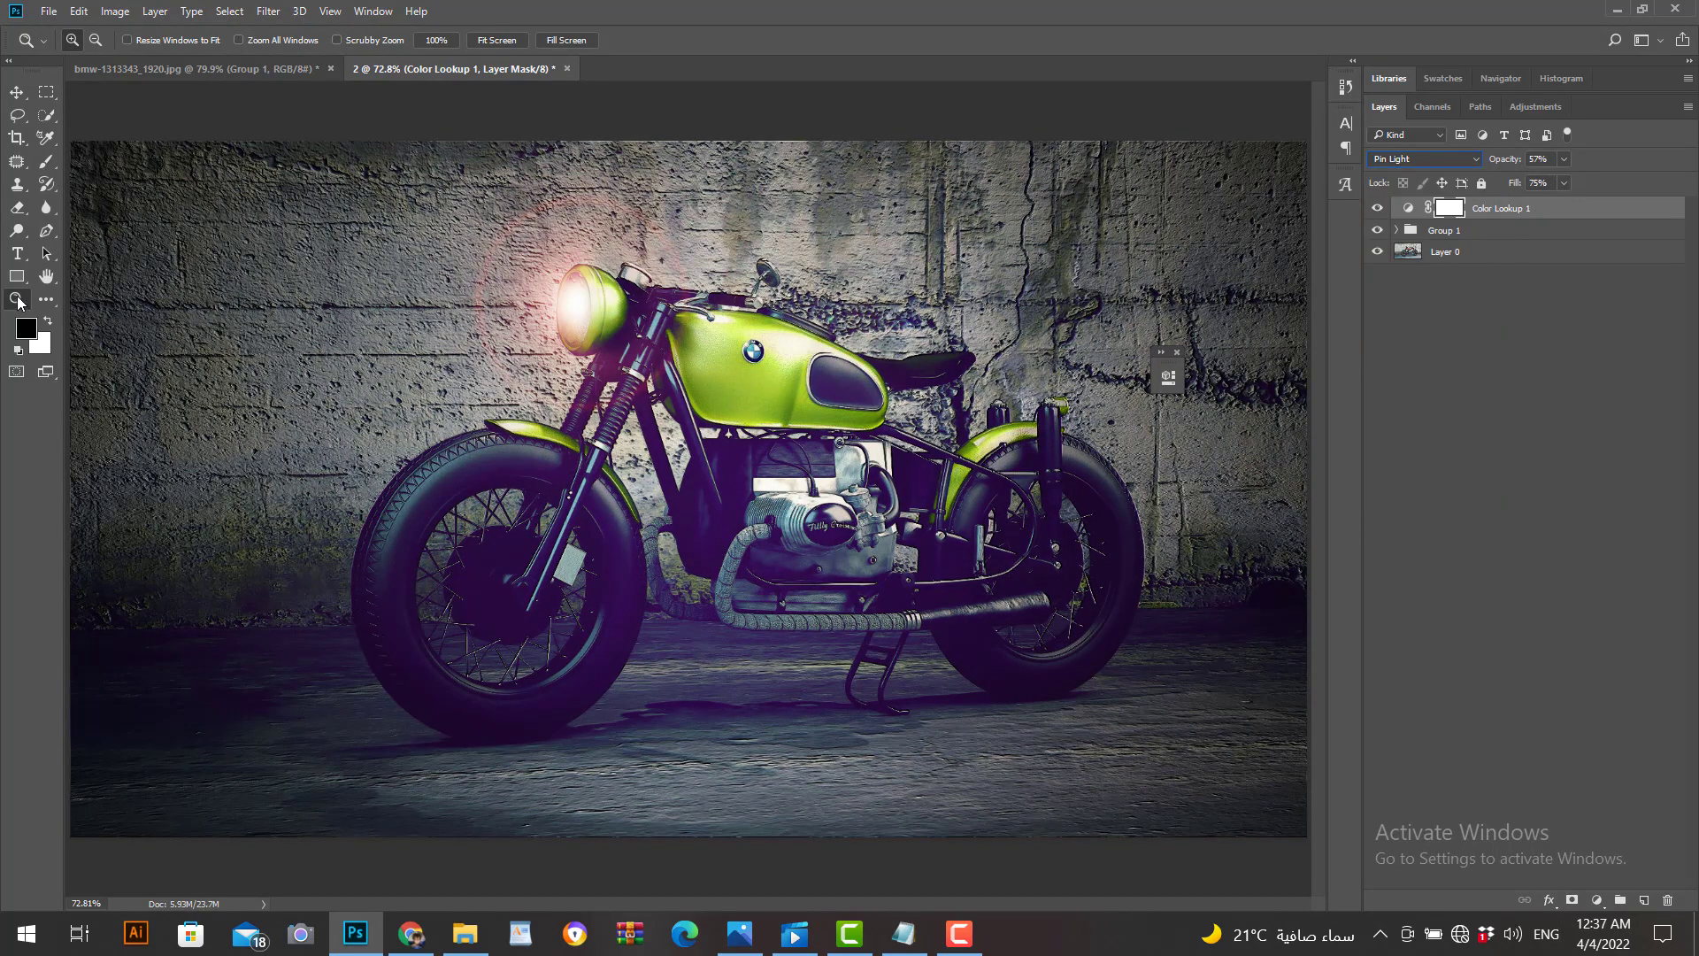
Step: Preview the graded motorcycle photo full screen at 100% zoom and return to the standard view
{"action": "left_click", "coordinate": [447, 42]}
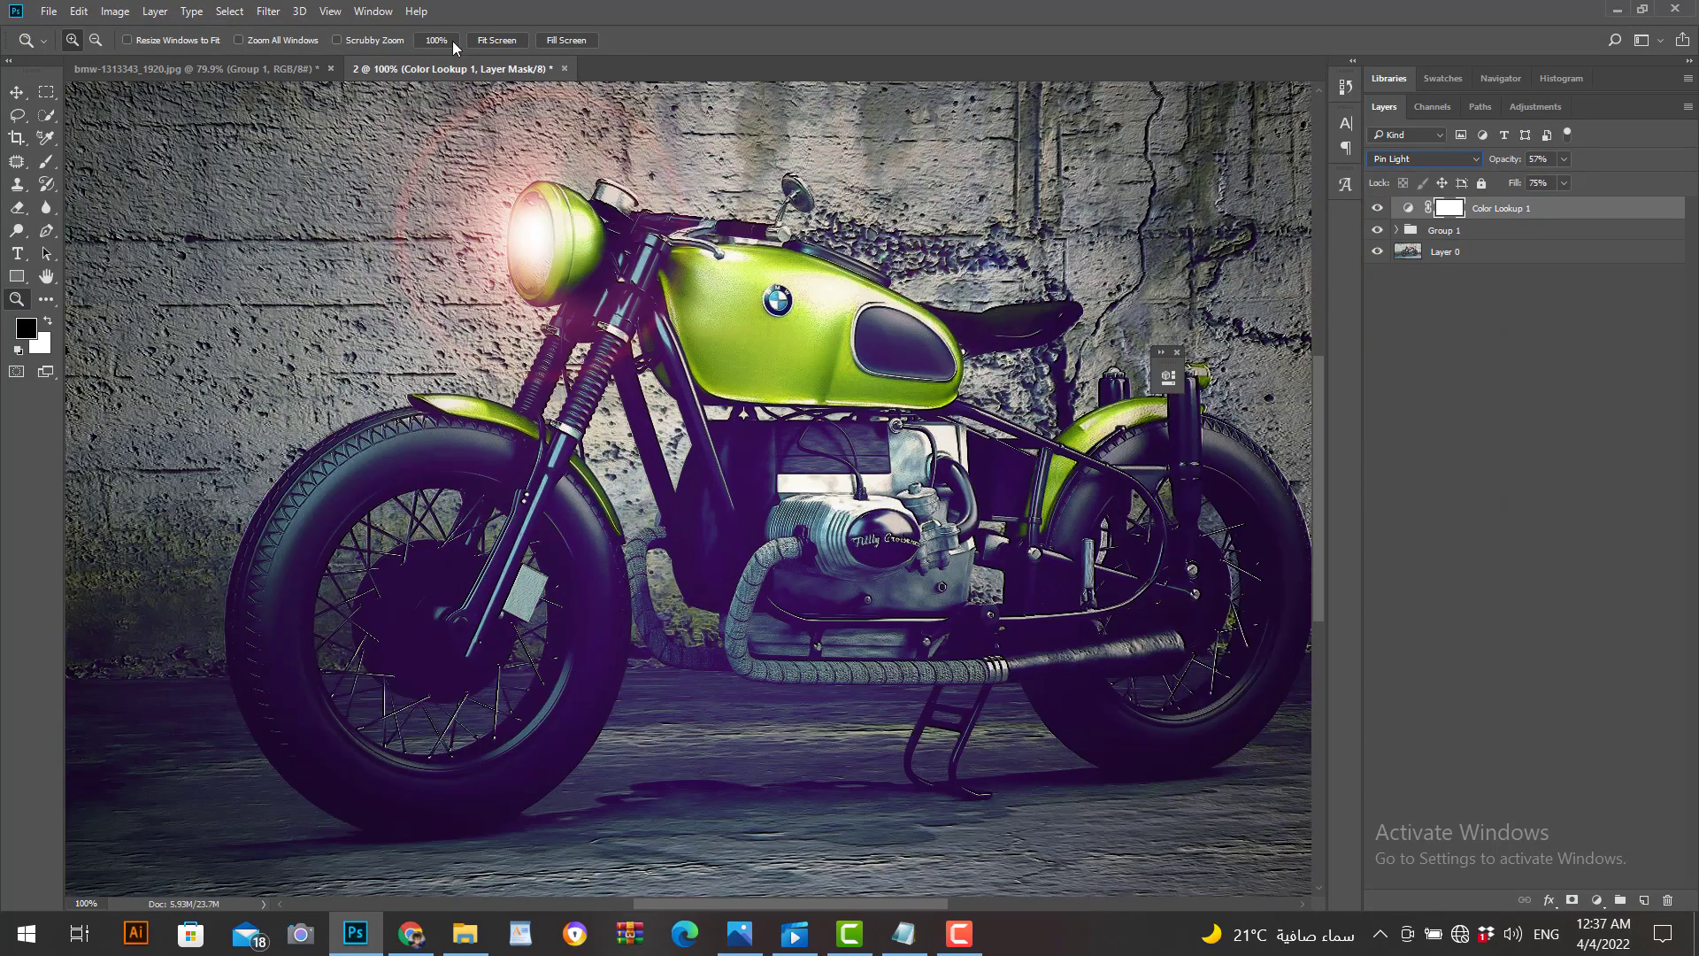
{"action": "left_click", "coordinate": [12, 94]}
{"action": "key", "text": "f"}
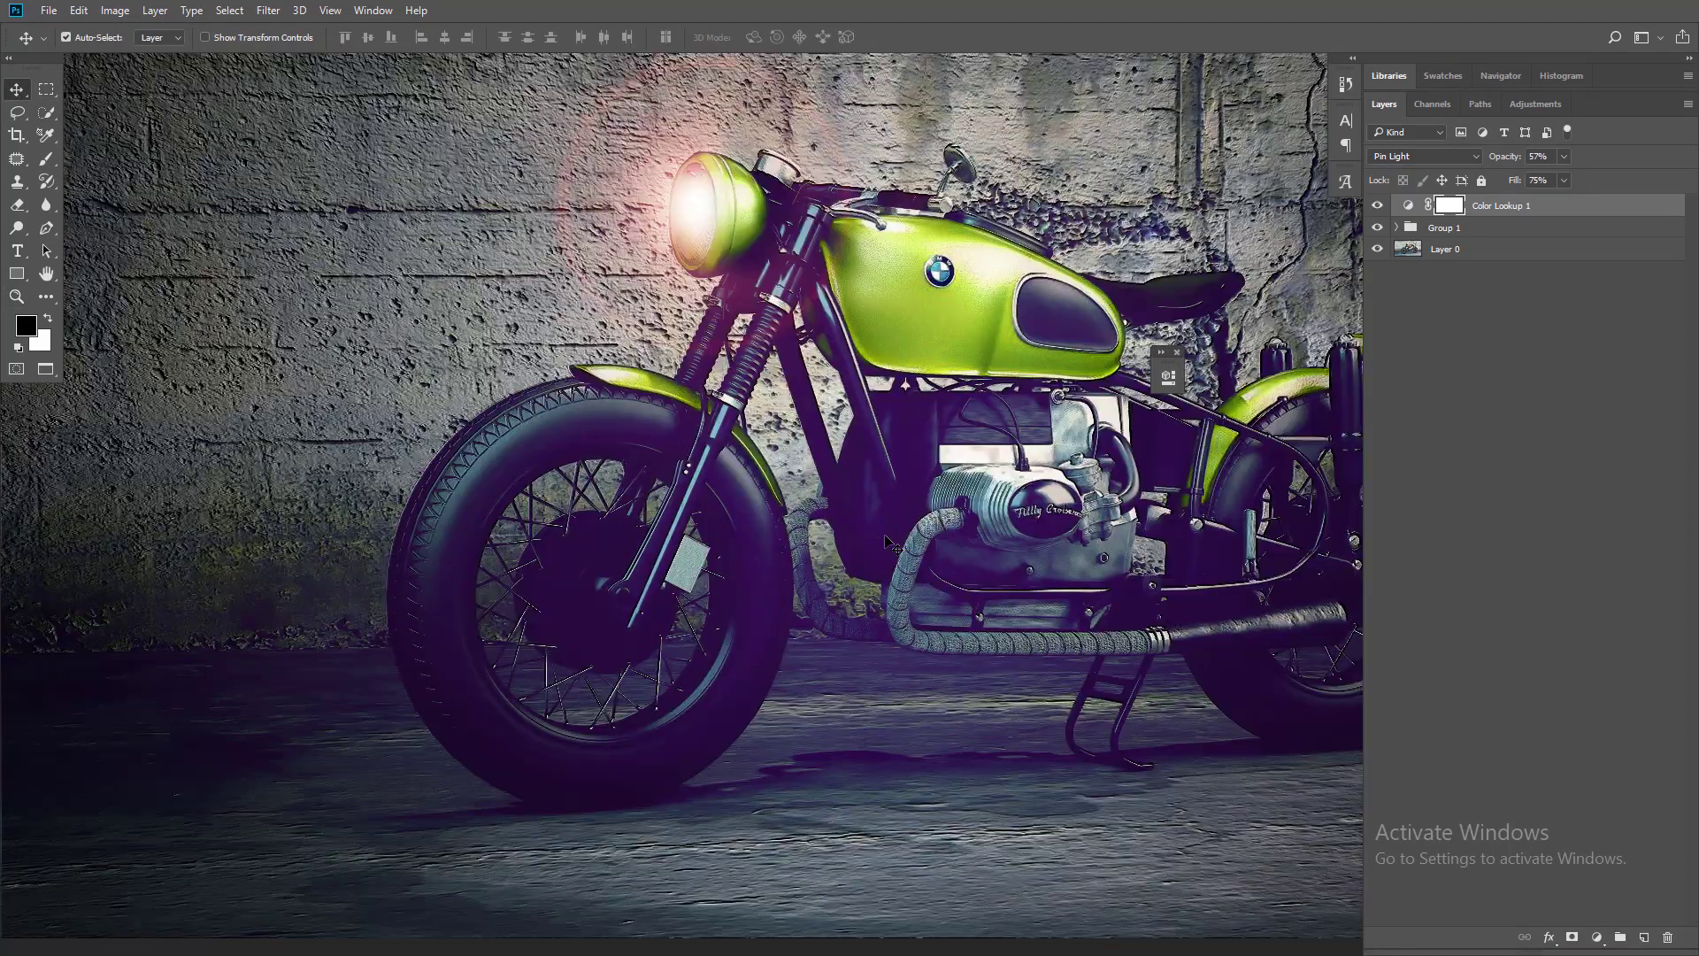
{"action": "key", "text": "f"}
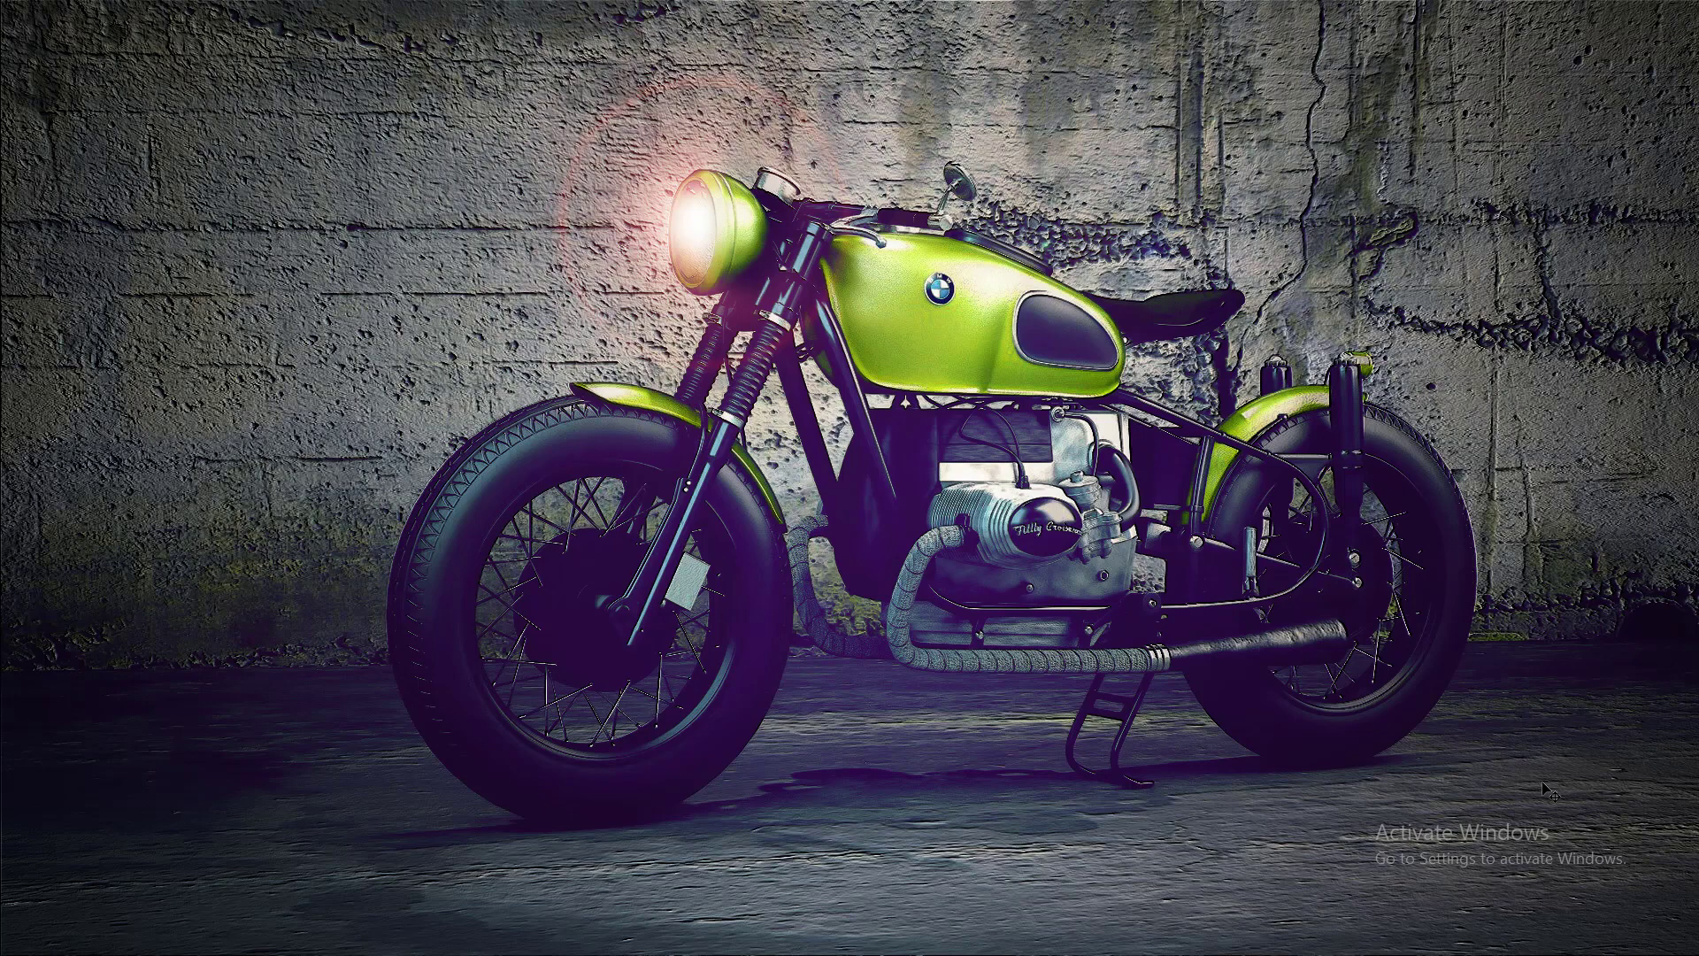
{"action": "key", "text": "f"}
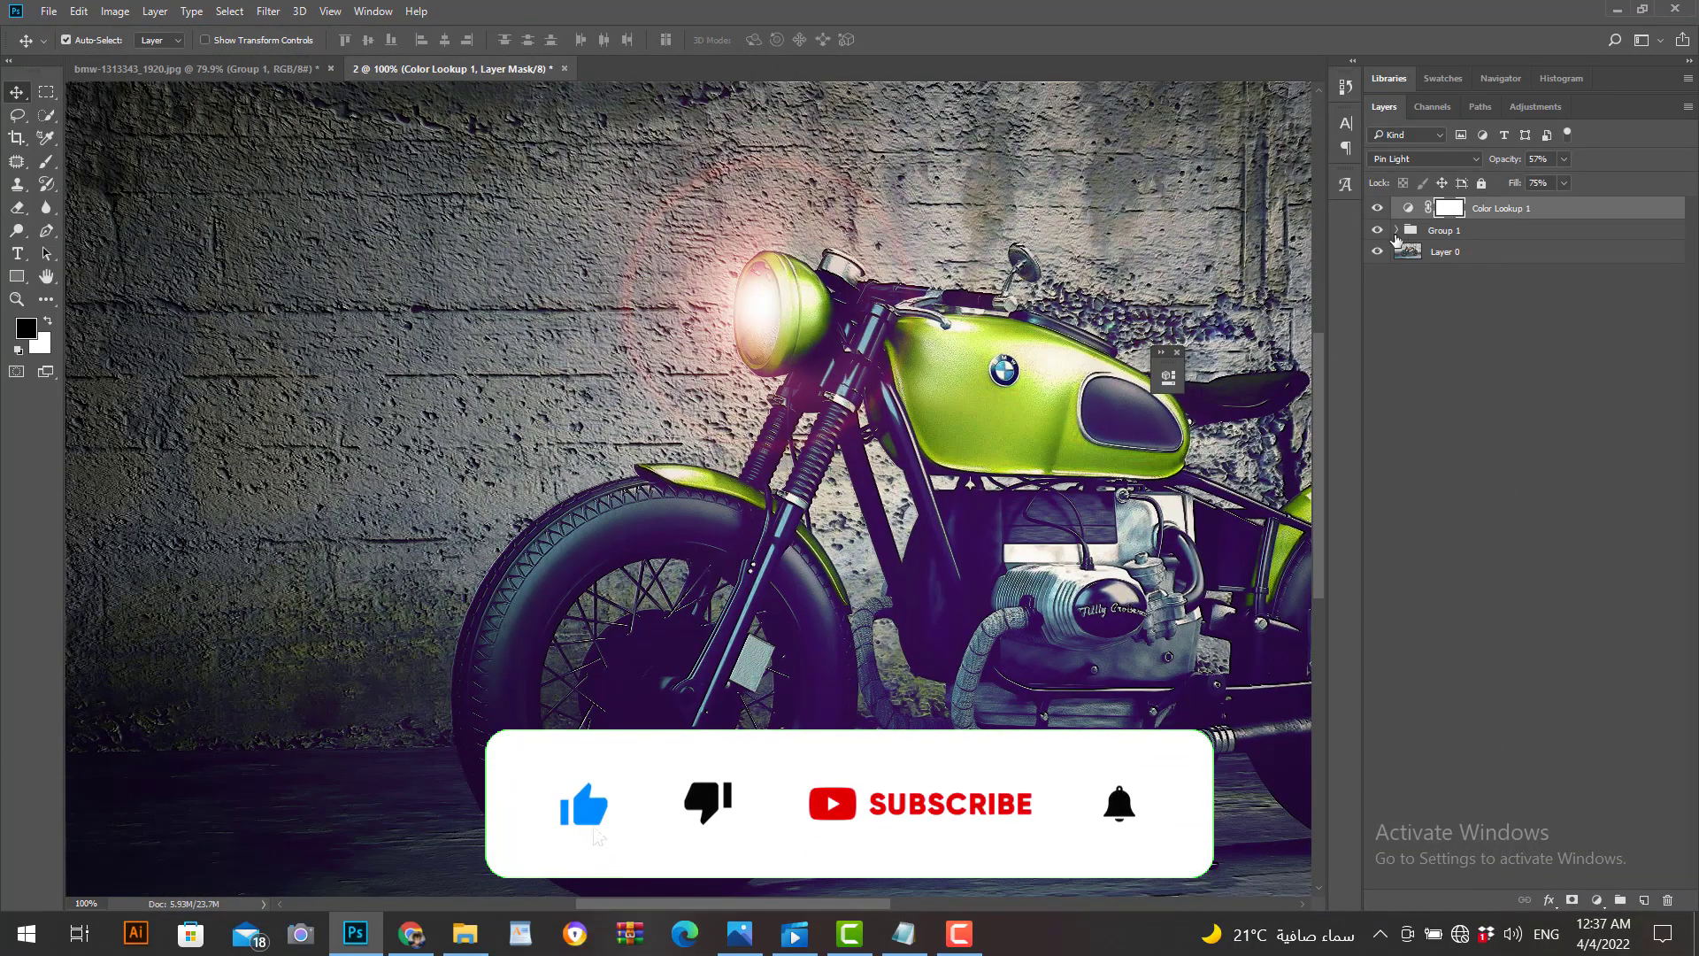
Step: Move the Color Lookup 1 layer to the top of Group 1 and collapse the group
{"action": "left_click", "coordinate": [1396, 230]}
{"action": "left_click_drag", "start_coordinate": [1513, 211], "coordinate": [1502, 239]}
{"action": "left_click", "coordinate": [1396, 208]}
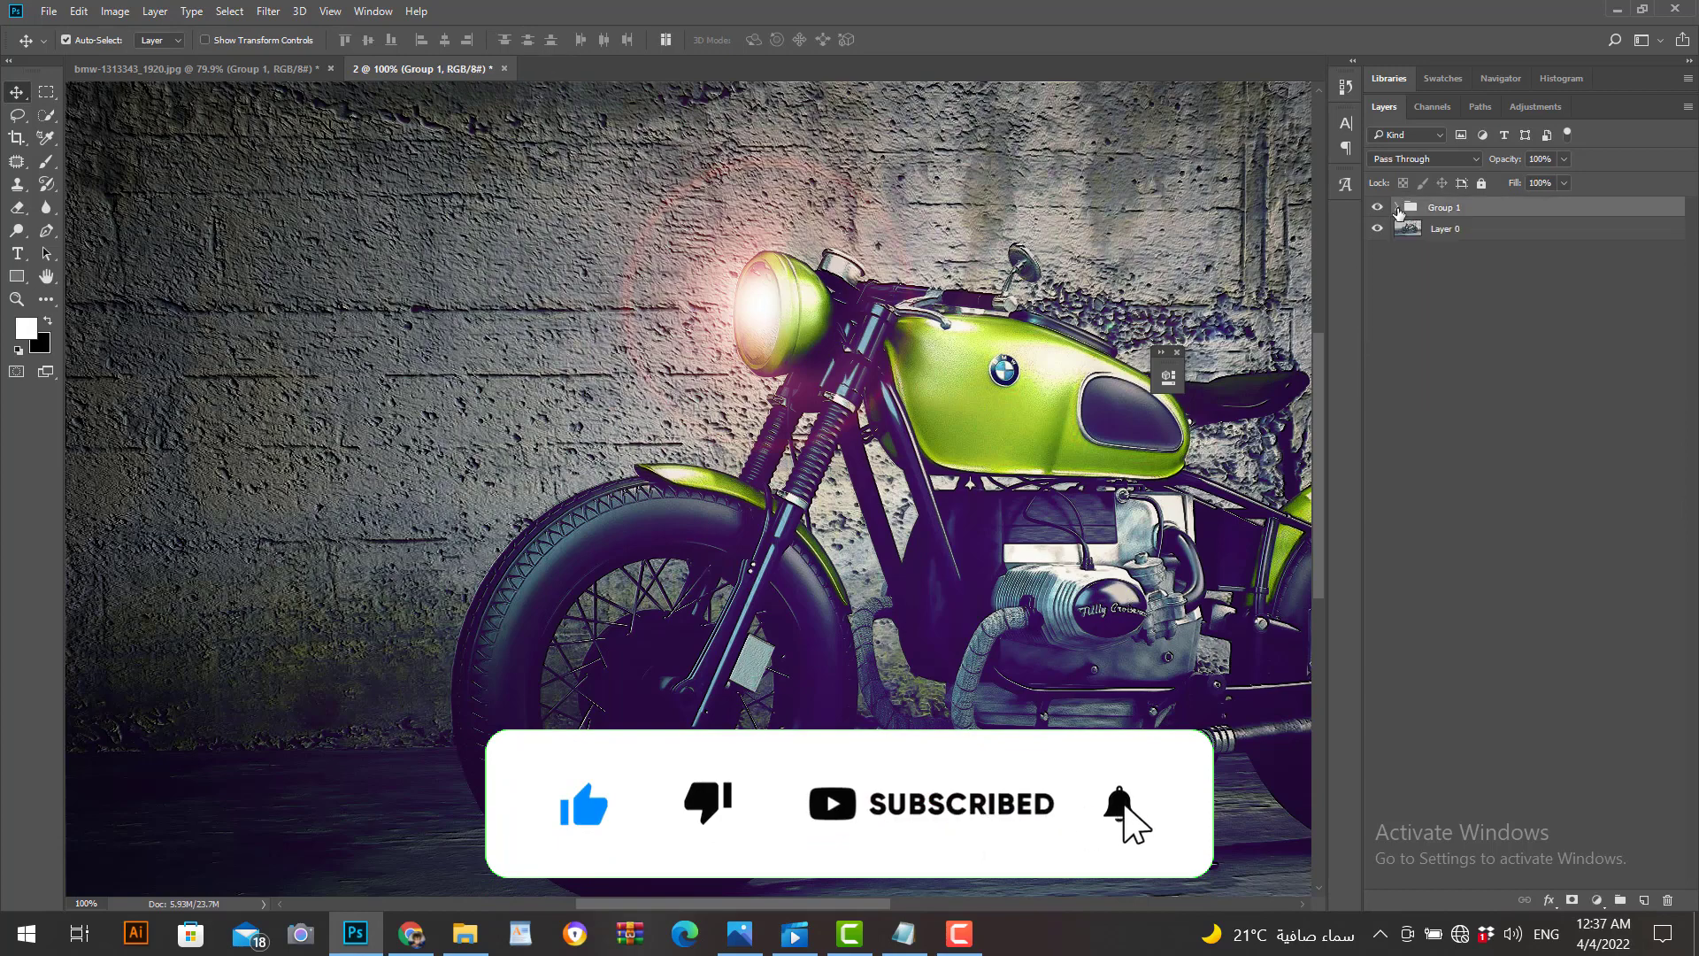
Step: Compare the grade with the original photo by hiding and showing Group 1, and preview the final image full screen
{"action": "left_click_drag", "start_coordinate": [883, 487], "coordinate": [594, 455]}
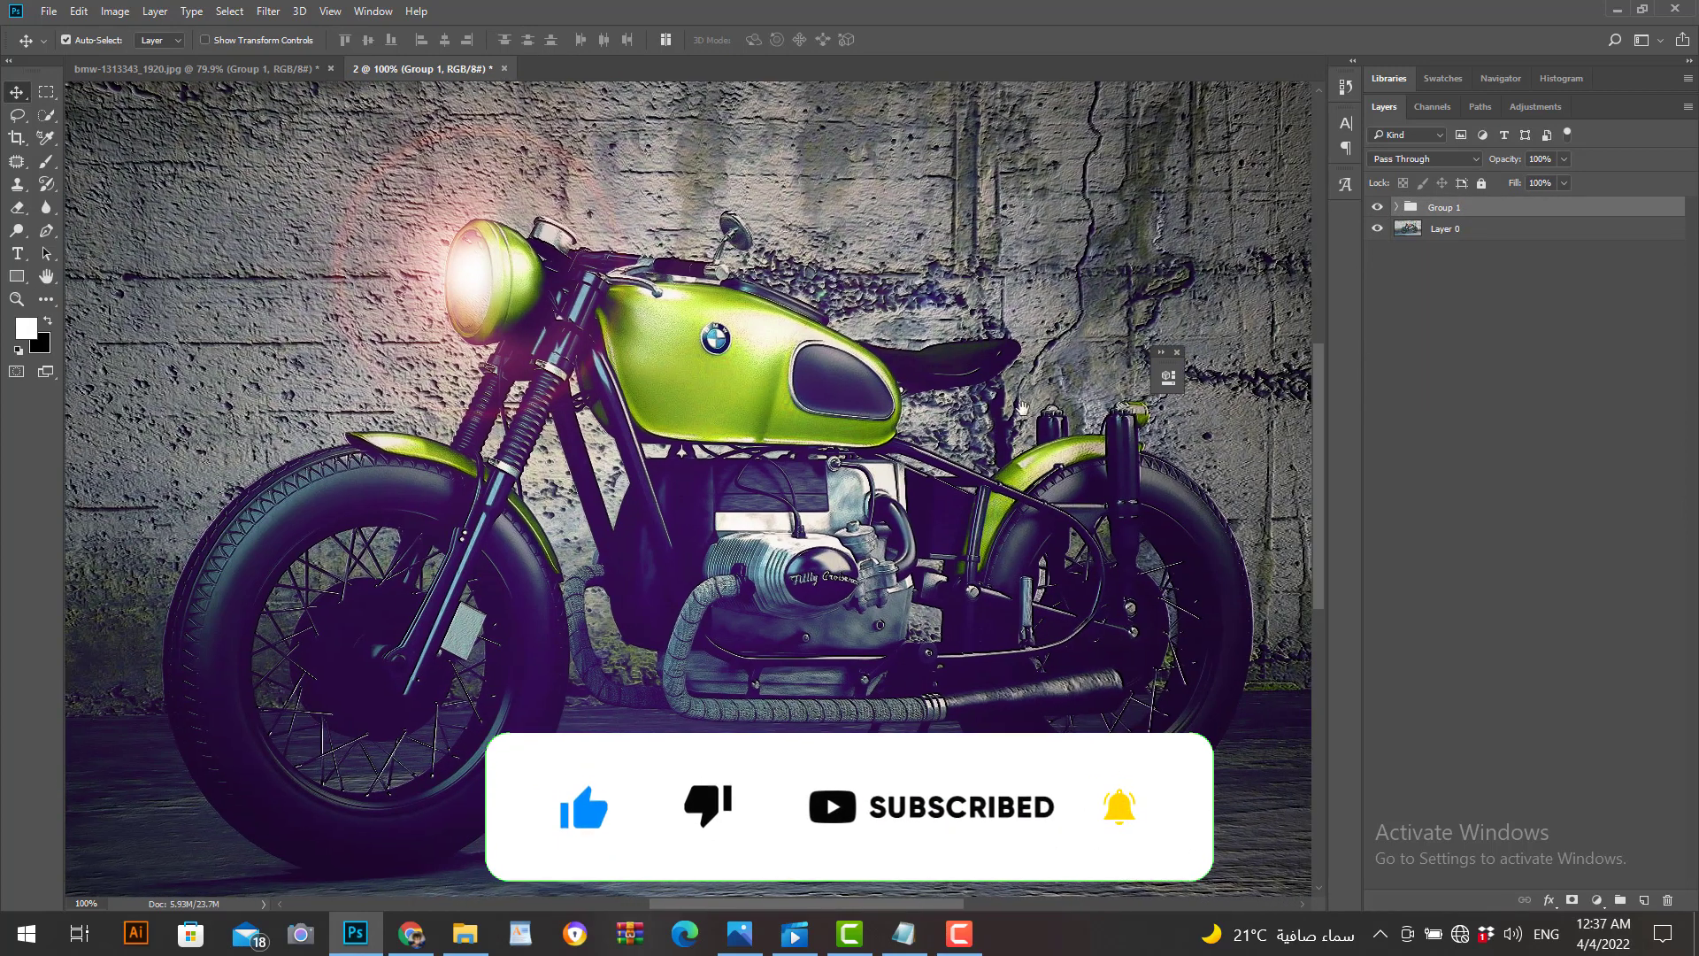
{"action": "left_click", "coordinate": [1177, 352]}
{"action": "left_click", "coordinate": [1380, 207]}
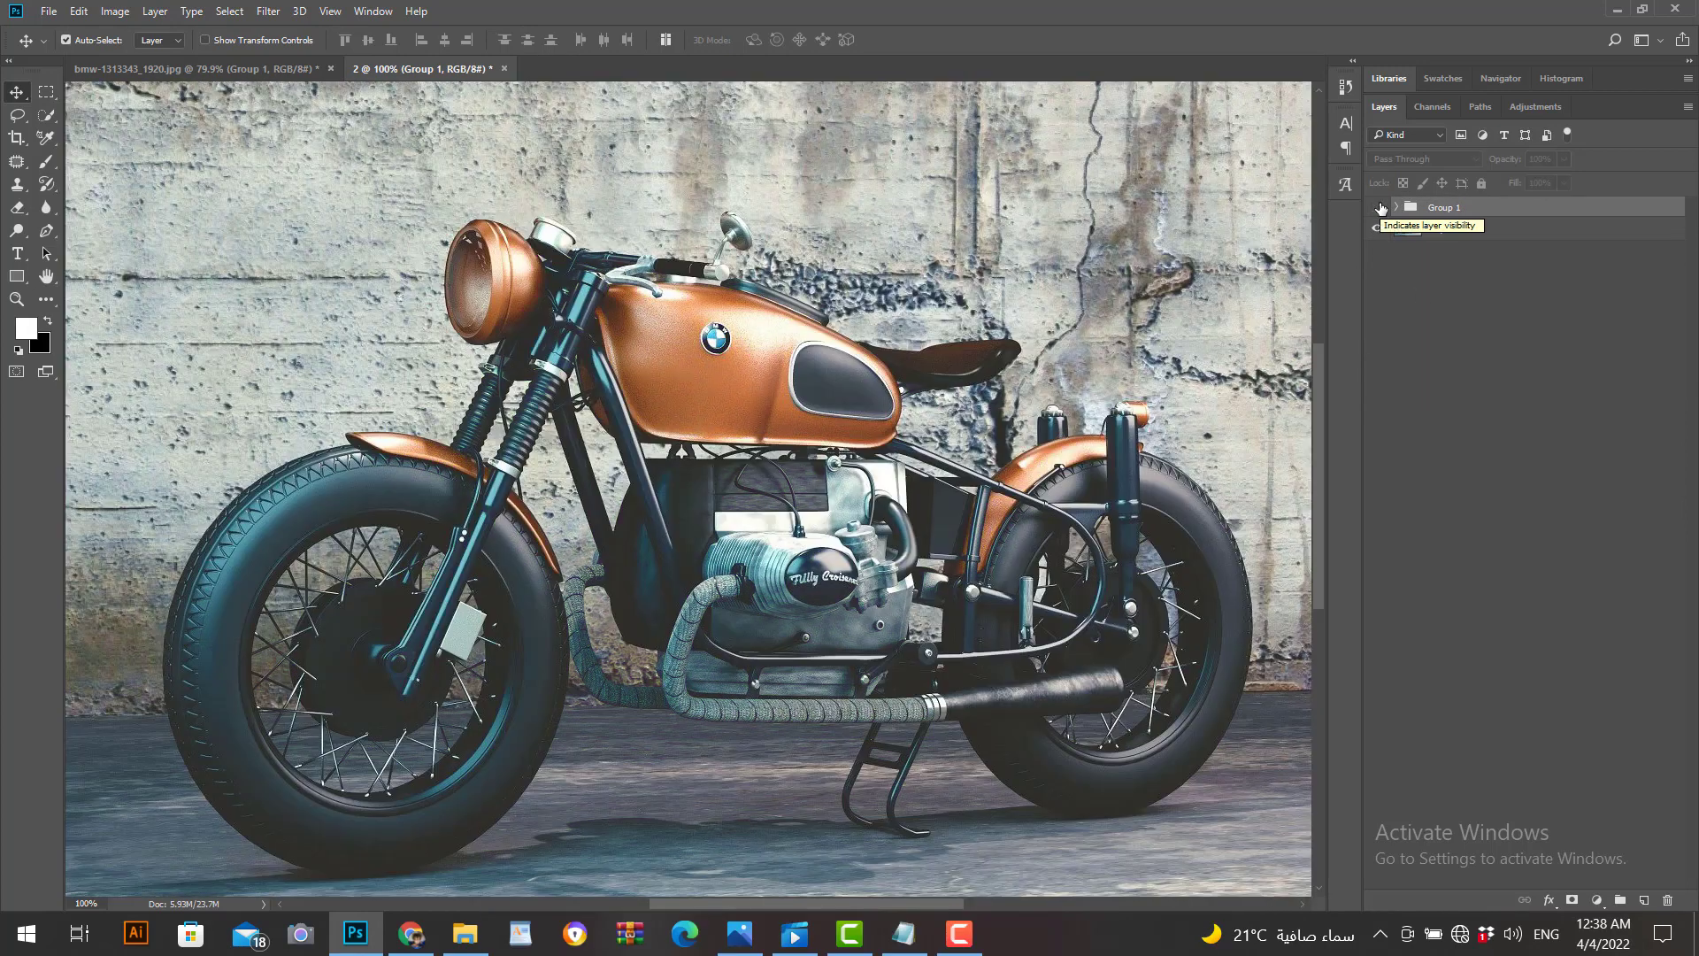
{"action": "left_click", "coordinate": [1380, 207]}
{"action": "key", "text": "f"}
{"action": "key", "text": "f"}
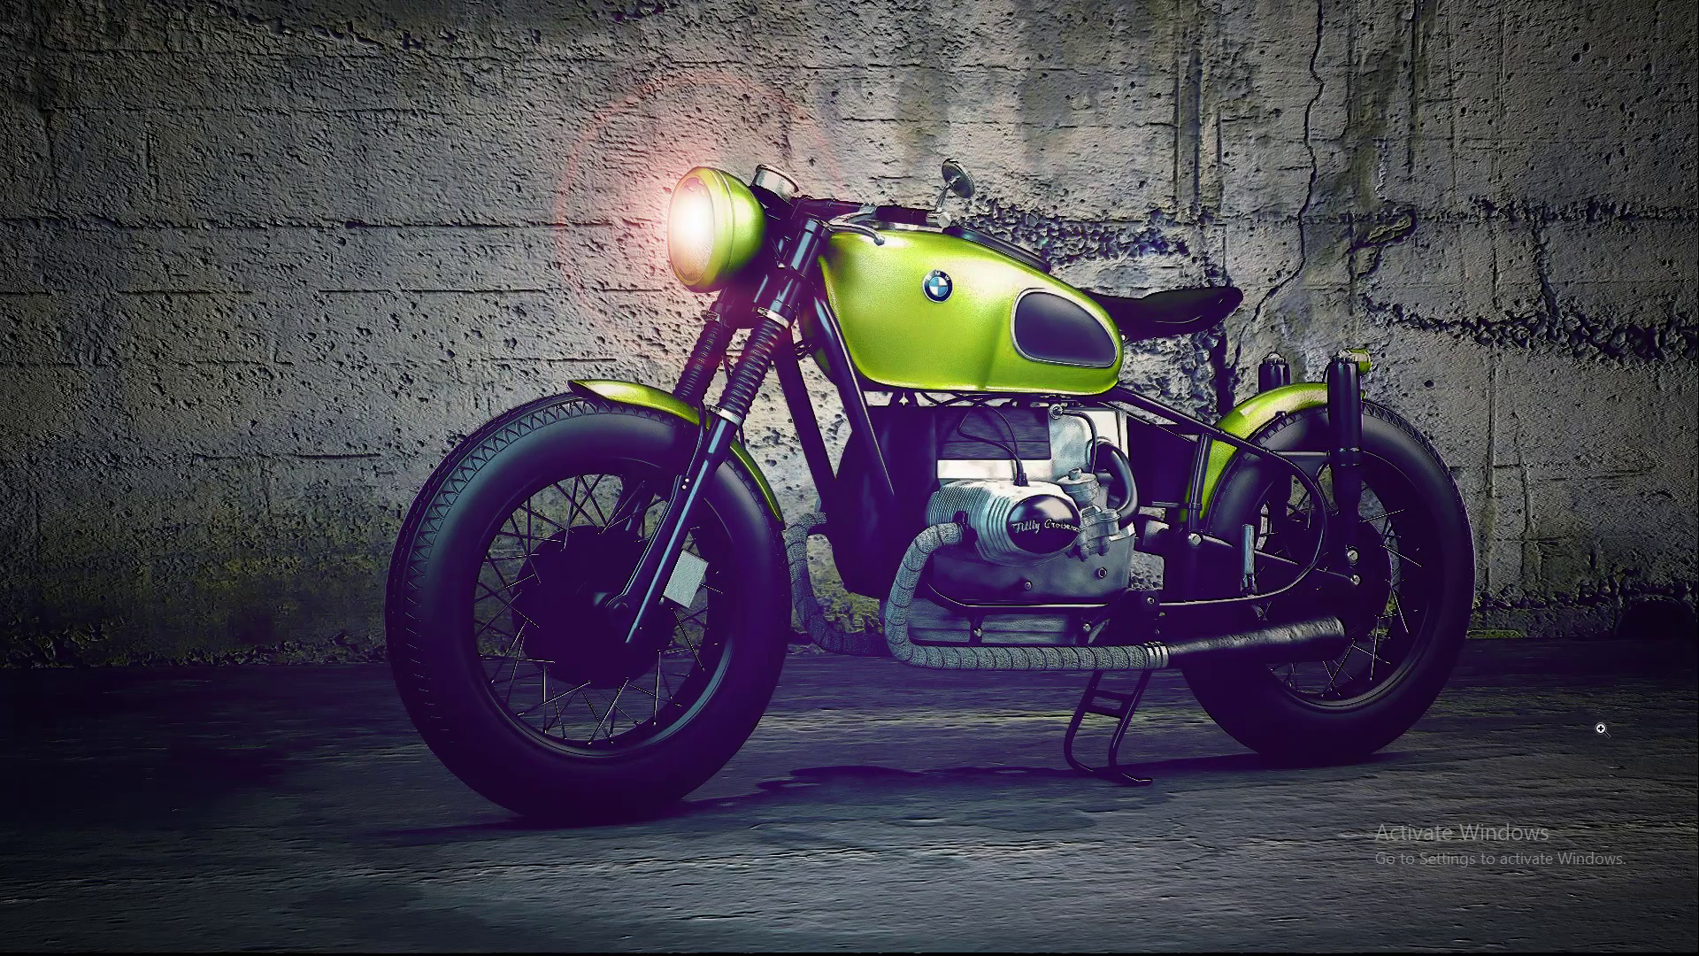
{"action": "key", "text": "f"}
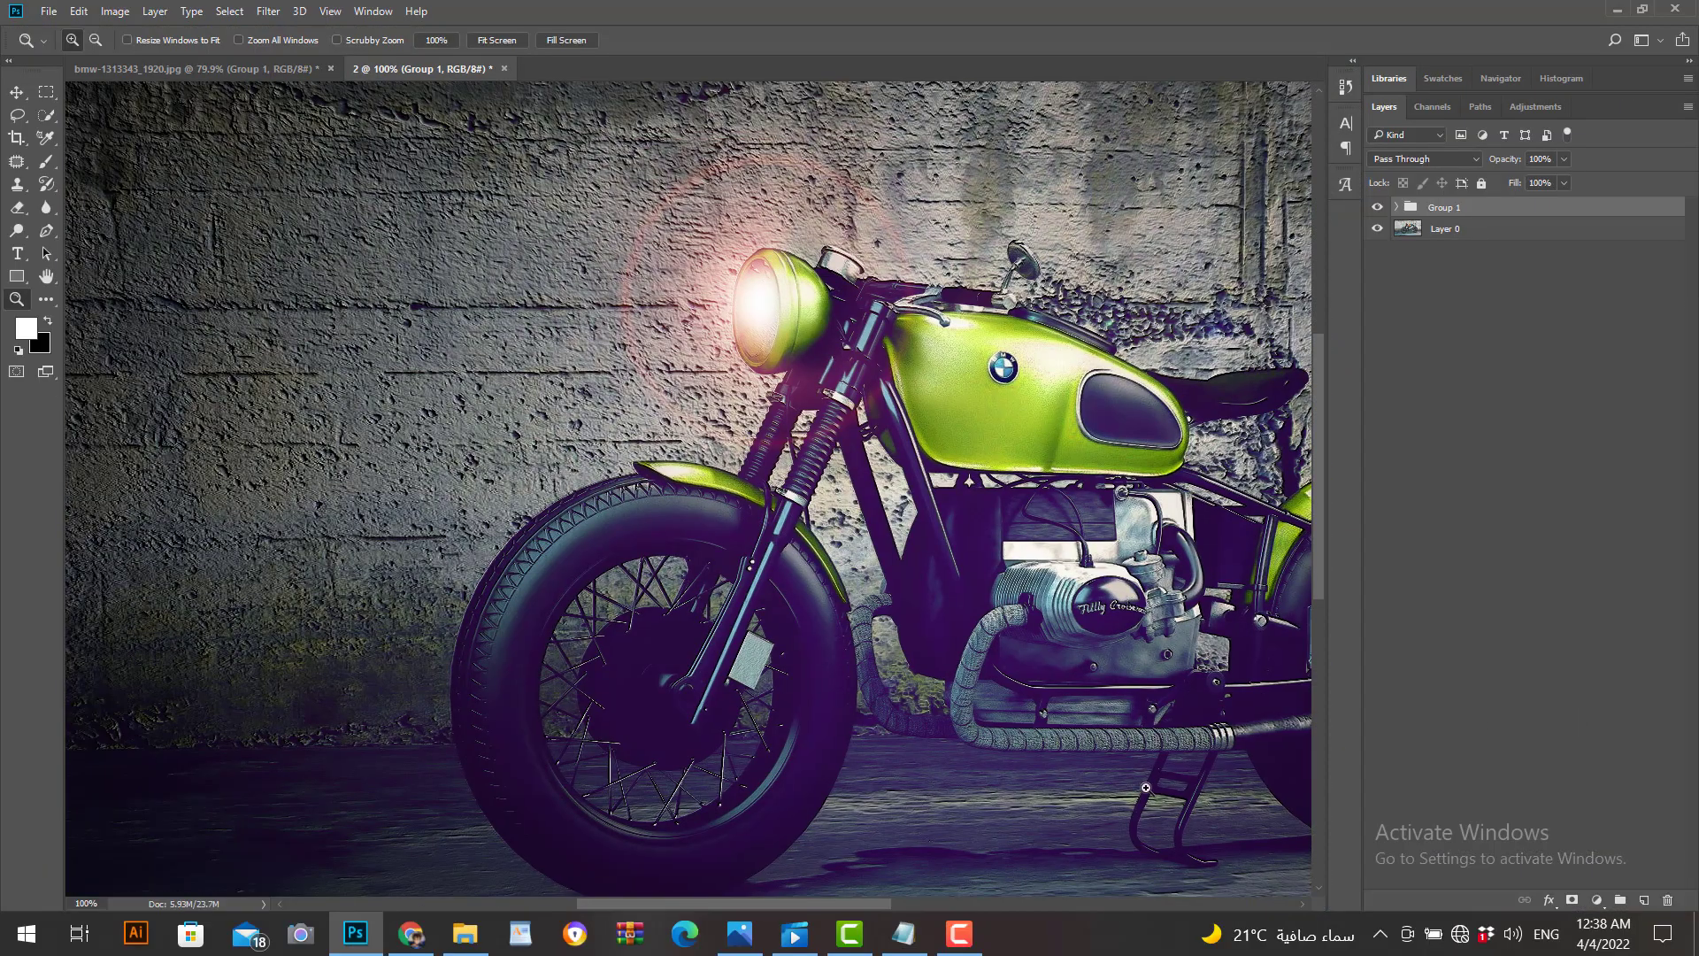